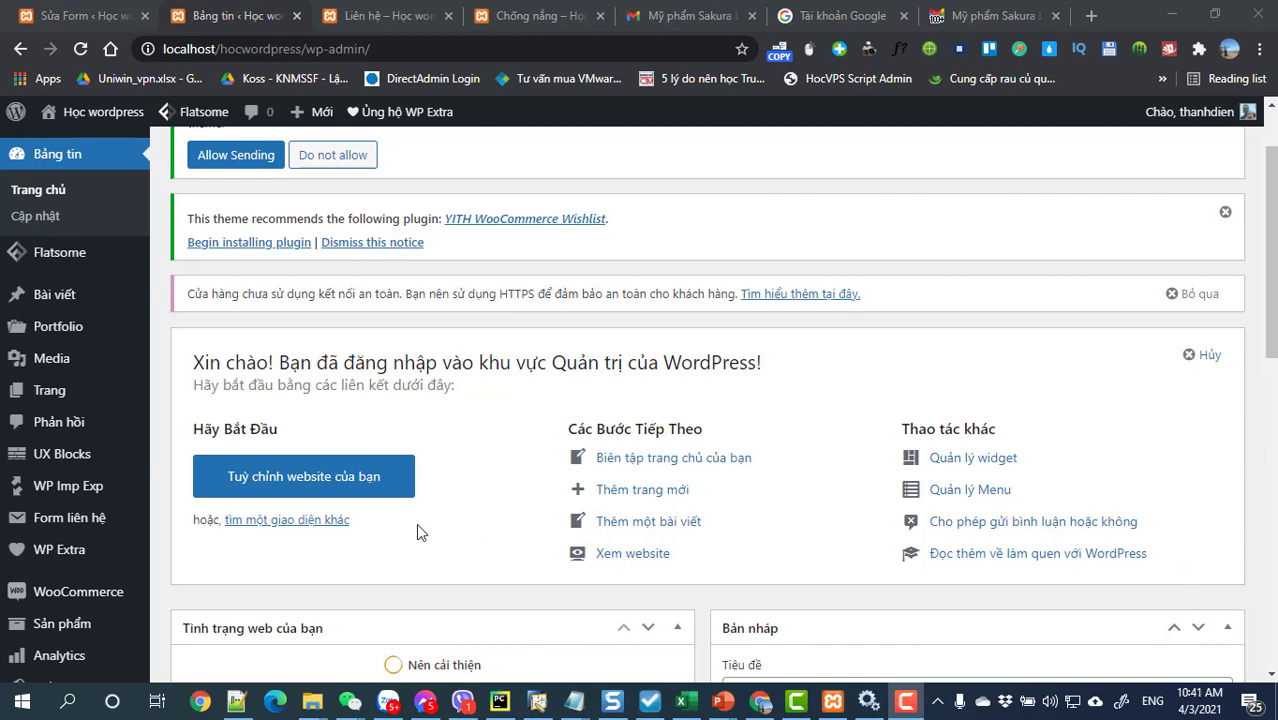
Step: Open the WooCommerce Cài đặt (Settings) page from the admin sidebar
{"action": "scroll", "coordinate": [217, 545], "scroll_direction": "down", "scroll_amount": 1}
{"action": "mouse_move", "coordinate": [116, 509]}
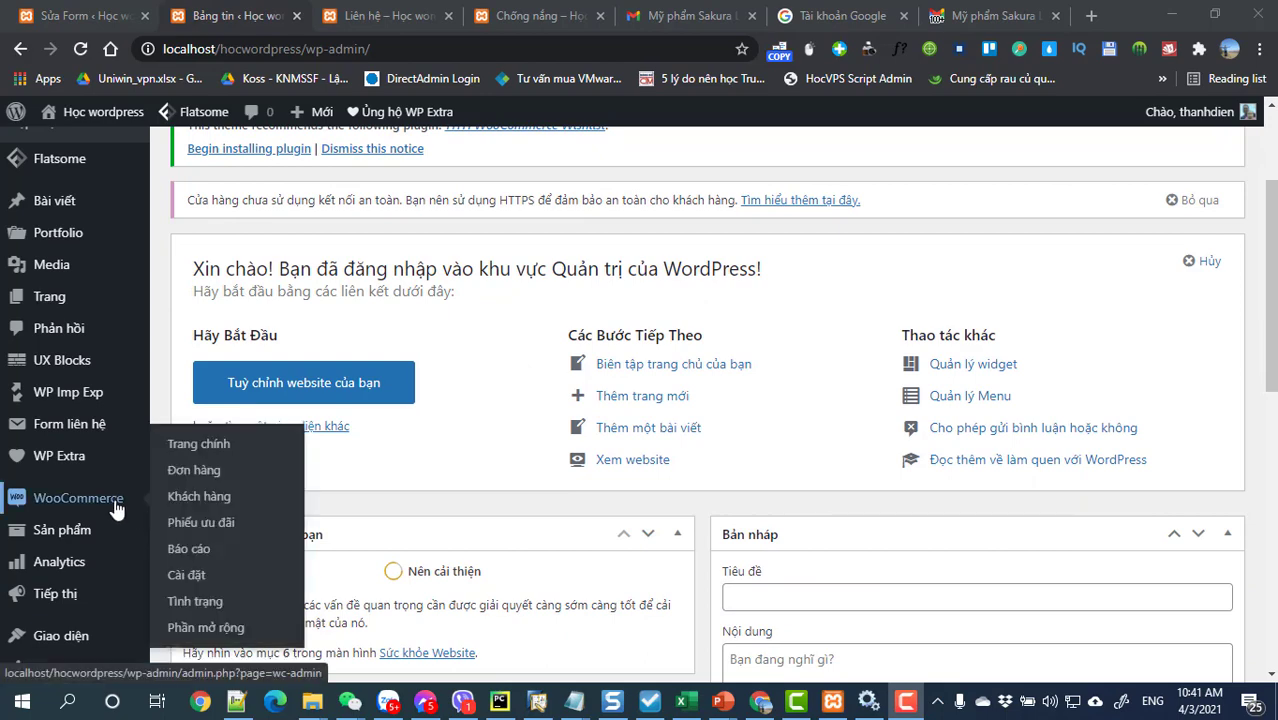
{"action": "left_click", "coordinate": [182, 578]}
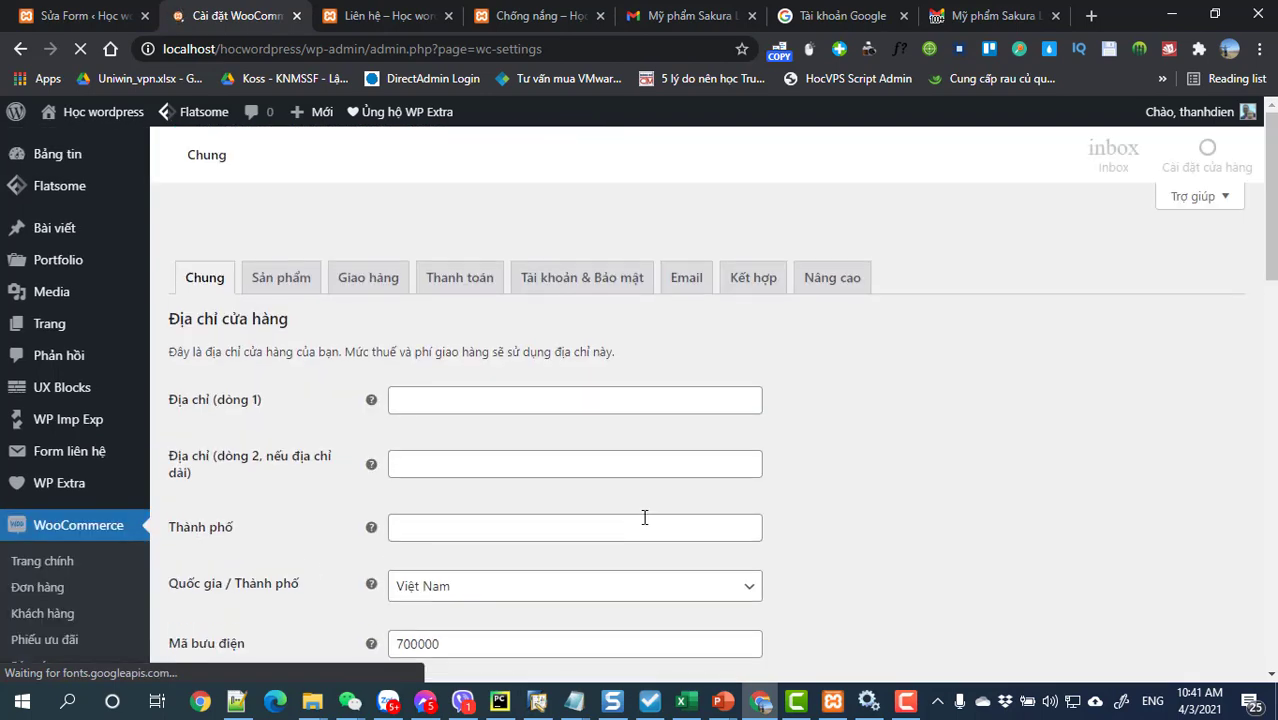
Step: Fill the store's first address line from the saved autofill suggestion
{"action": "scroll", "coordinate": [760, 478], "scroll_direction": "down", "scroll_amount": 2}
{"action": "scroll", "coordinate": [760, 478], "scroll_direction": "down", "scroll_amount": 1}
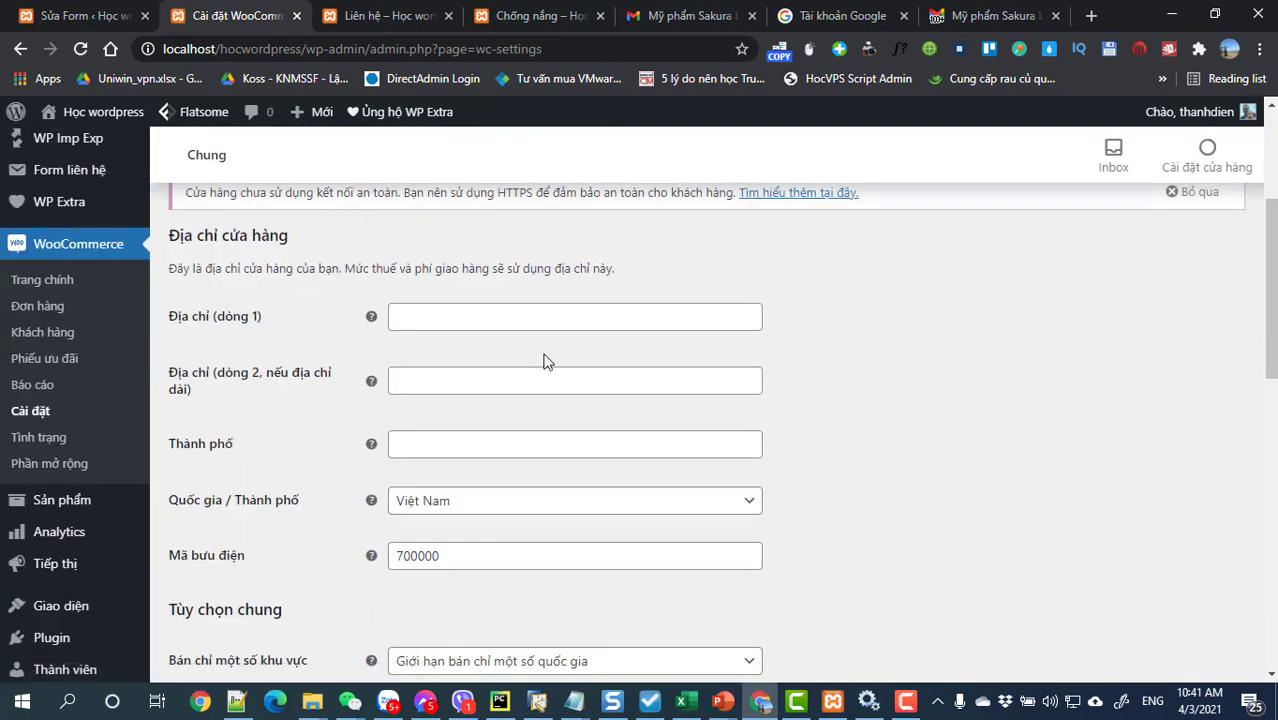
{"action": "left_click", "coordinate": [488, 320]}
{"action": "left_click", "coordinate": [483, 365]}
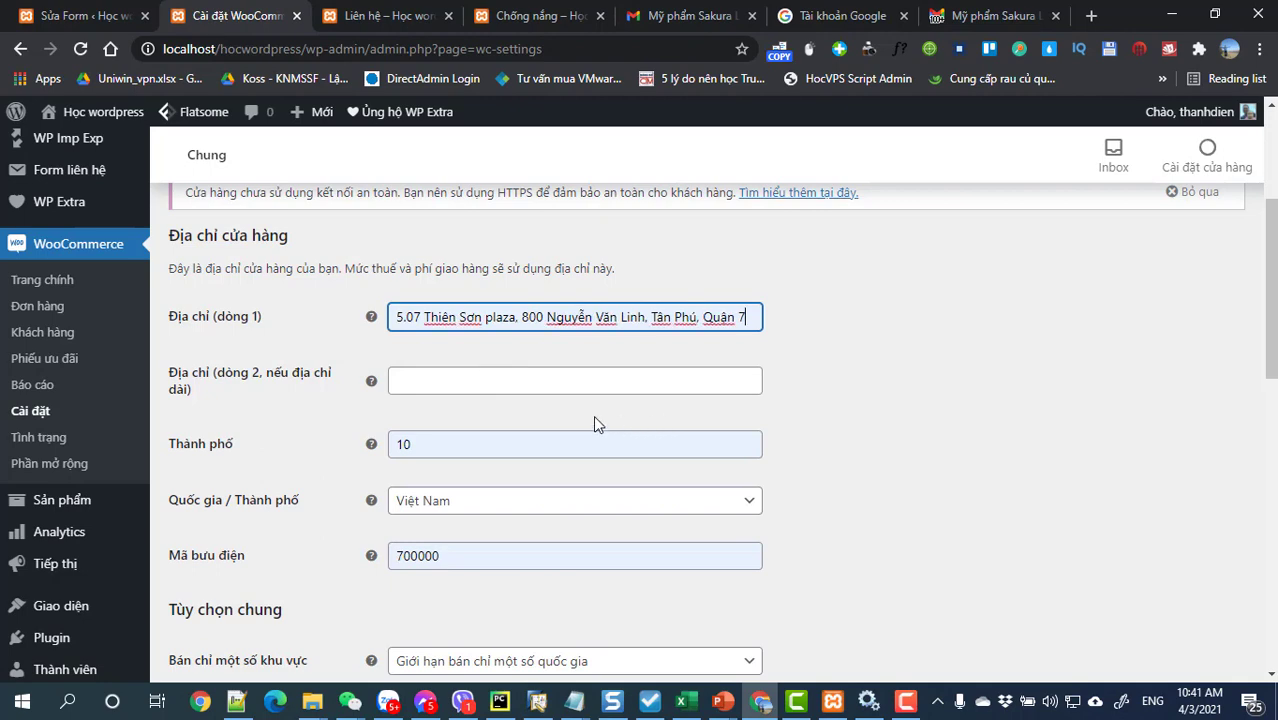
Step: Save the general store settings and move on to the Thanh toán (Payments) tab
{"action": "scroll", "coordinate": [582, 446], "scroll_direction": "down", "scroll_amount": 2}
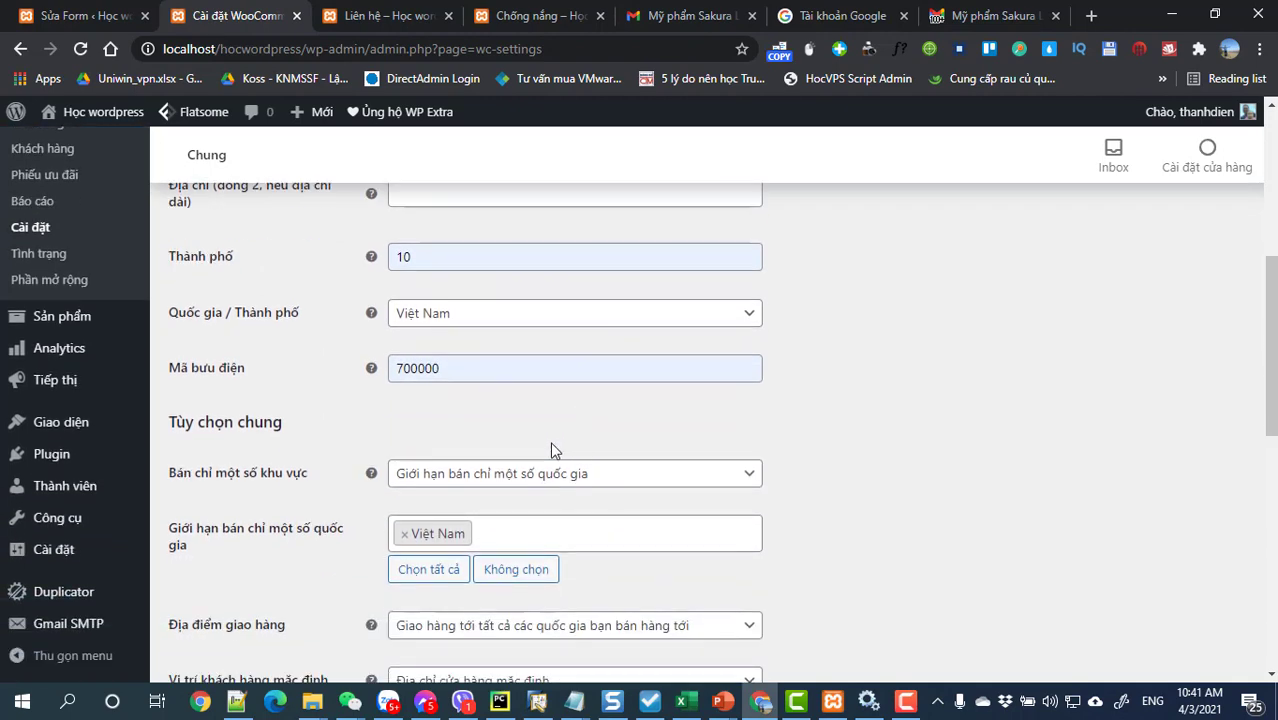
{"action": "scroll", "coordinate": [551, 450], "scroll_direction": "down", "scroll_amount": 7}
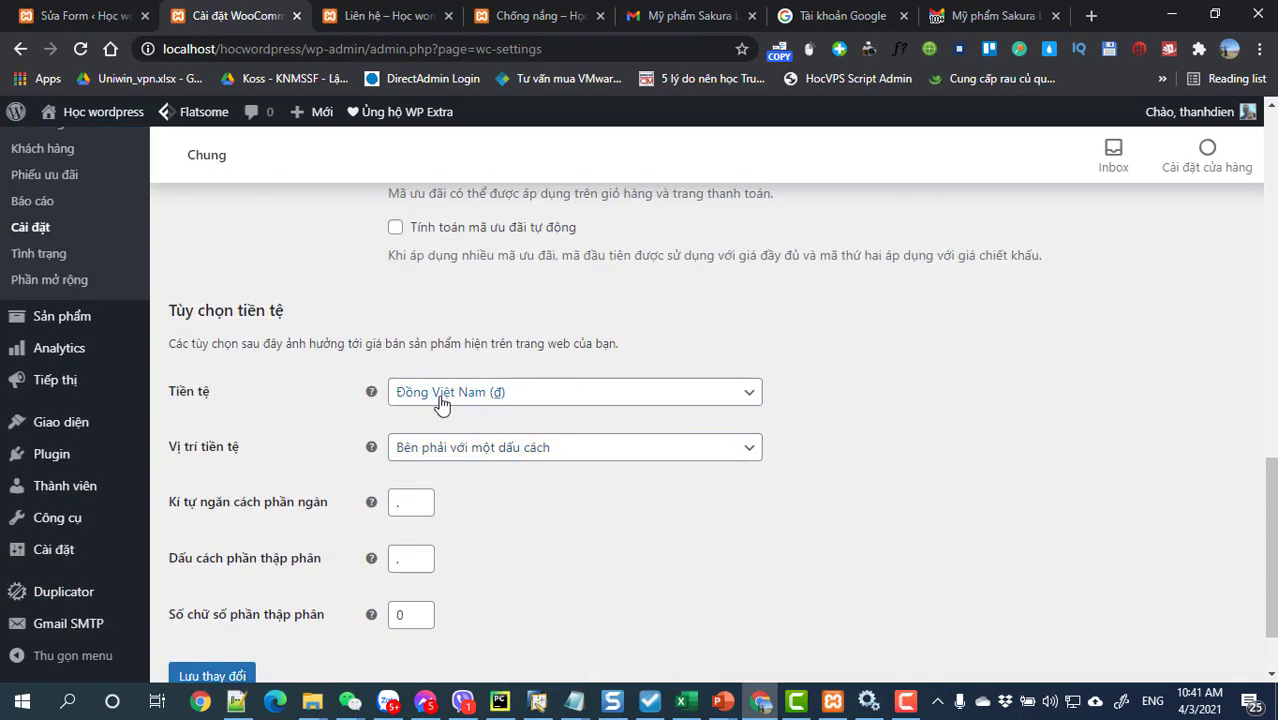
{"action": "scroll", "coordinate": [300, 500], "scroll_direction": "down", "scroll_amount": 1}
{"action": "left_click", "coordinate": [218, 586]}
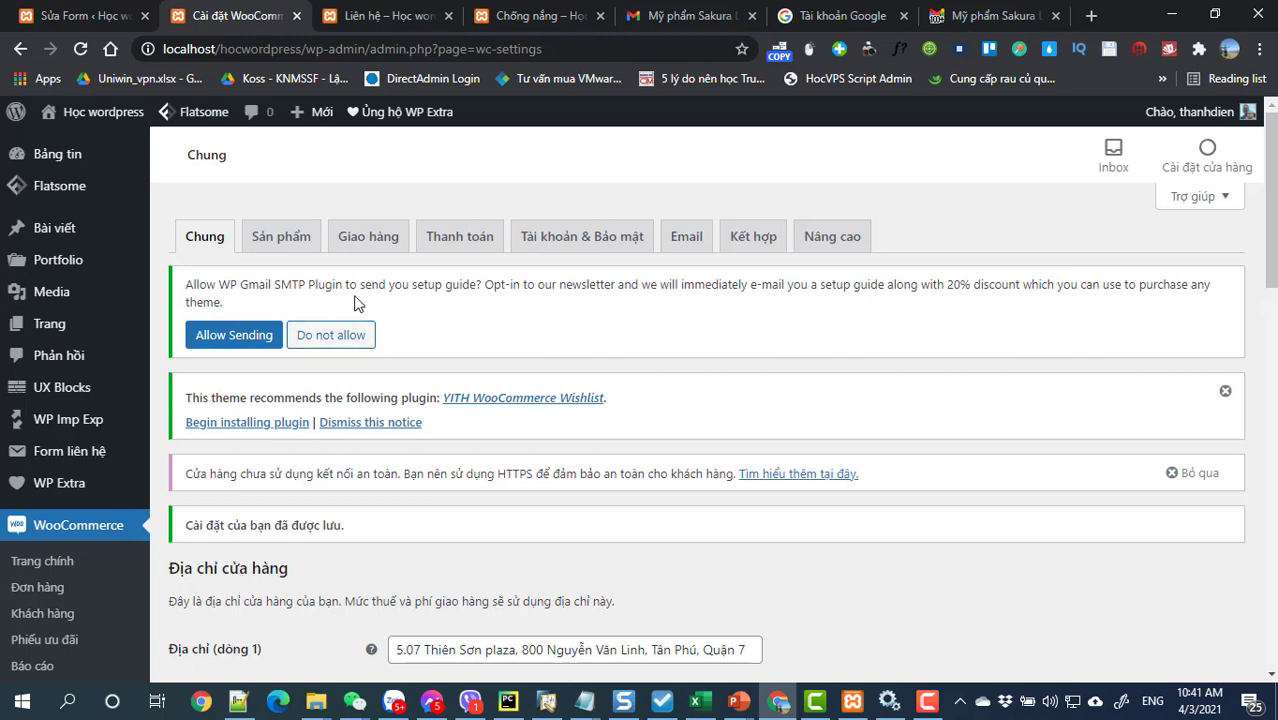
{"action": "left_click", "coordinate": [460, 252]}
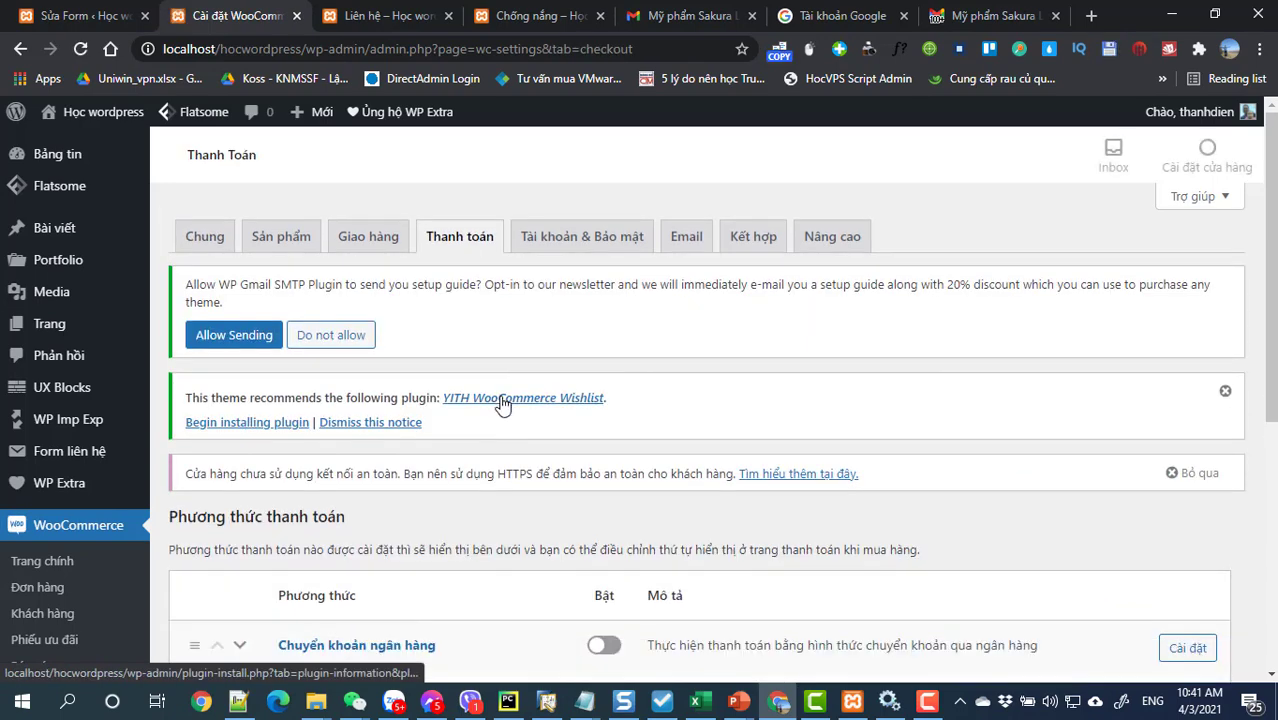
Step: Switch on cash on delivery and bank transfer payments and save
{"action": "scroll", "coordinate": [502, 403], "scroll_direction": "down", "scroll_amount": 3}
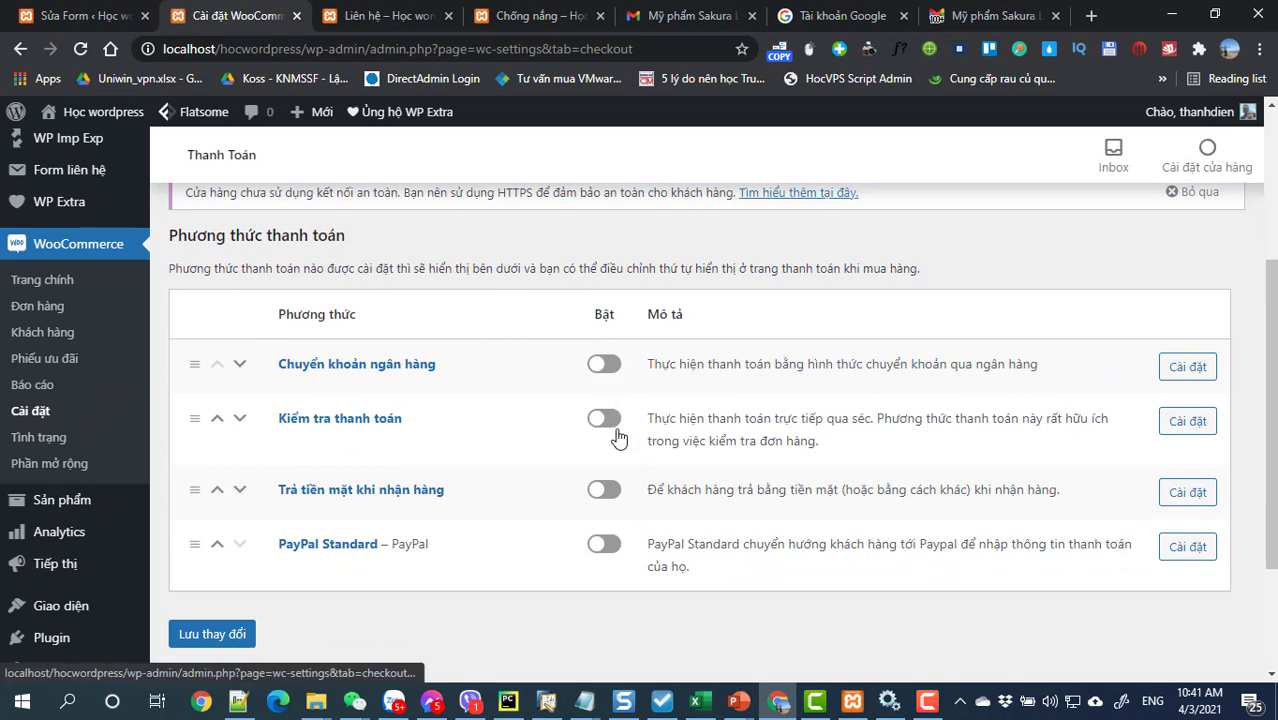
{"action": "left_click", "coordinate": [605, 490]}
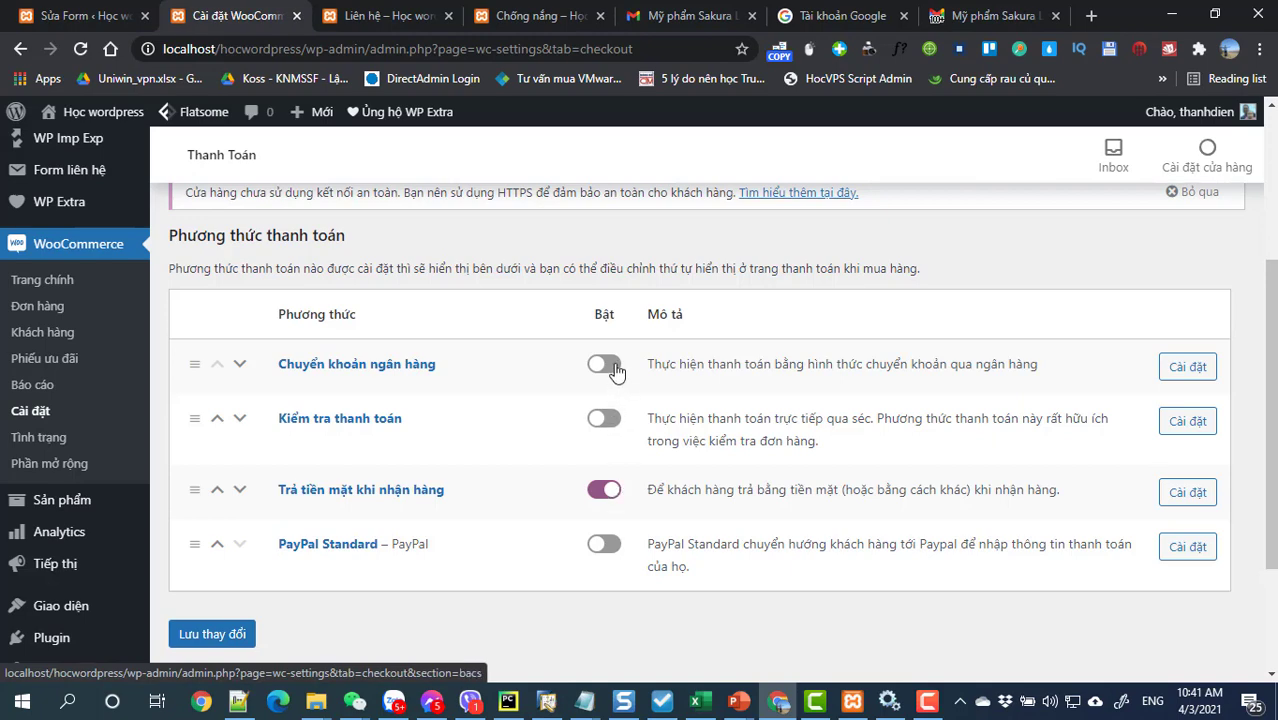
{"action": "left_click", "coordinate": [604, 365]}
{"action": "left_click", "coordinate": [196, 638]}
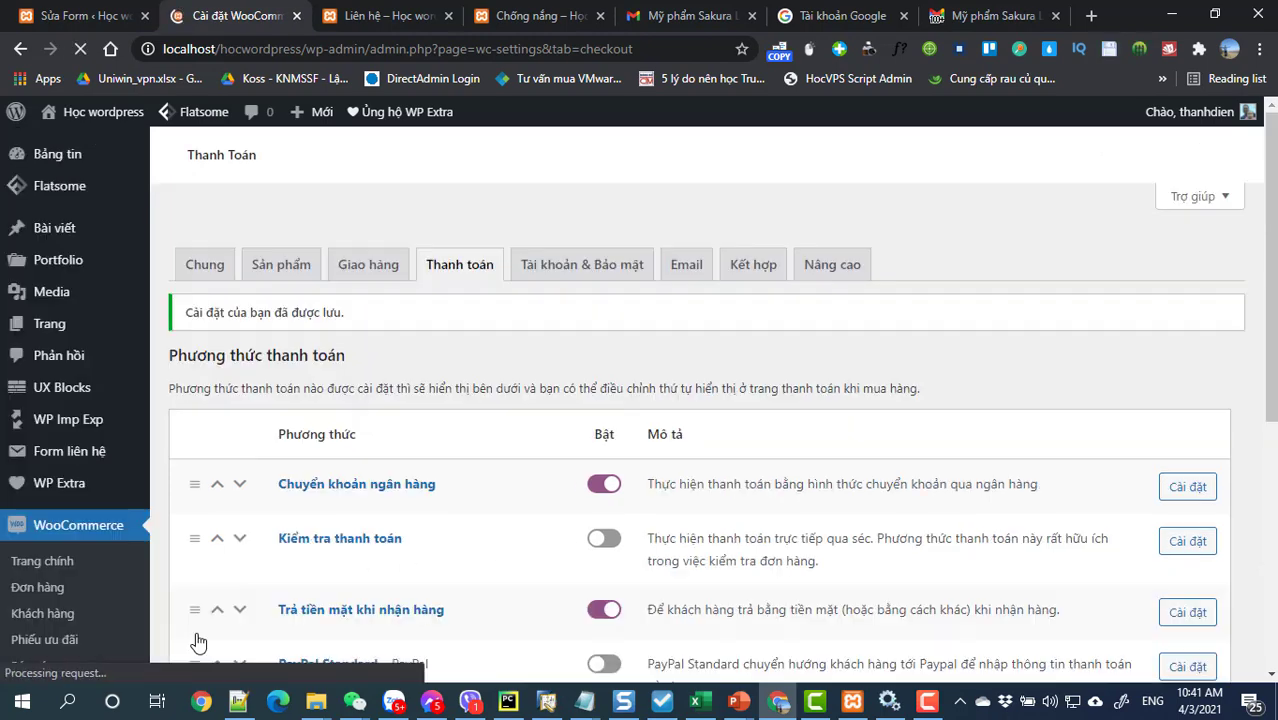
{"action": "scroll", "coordinate": [1124, 513], "scroll_direction": "down", "scroll_amount": 3}
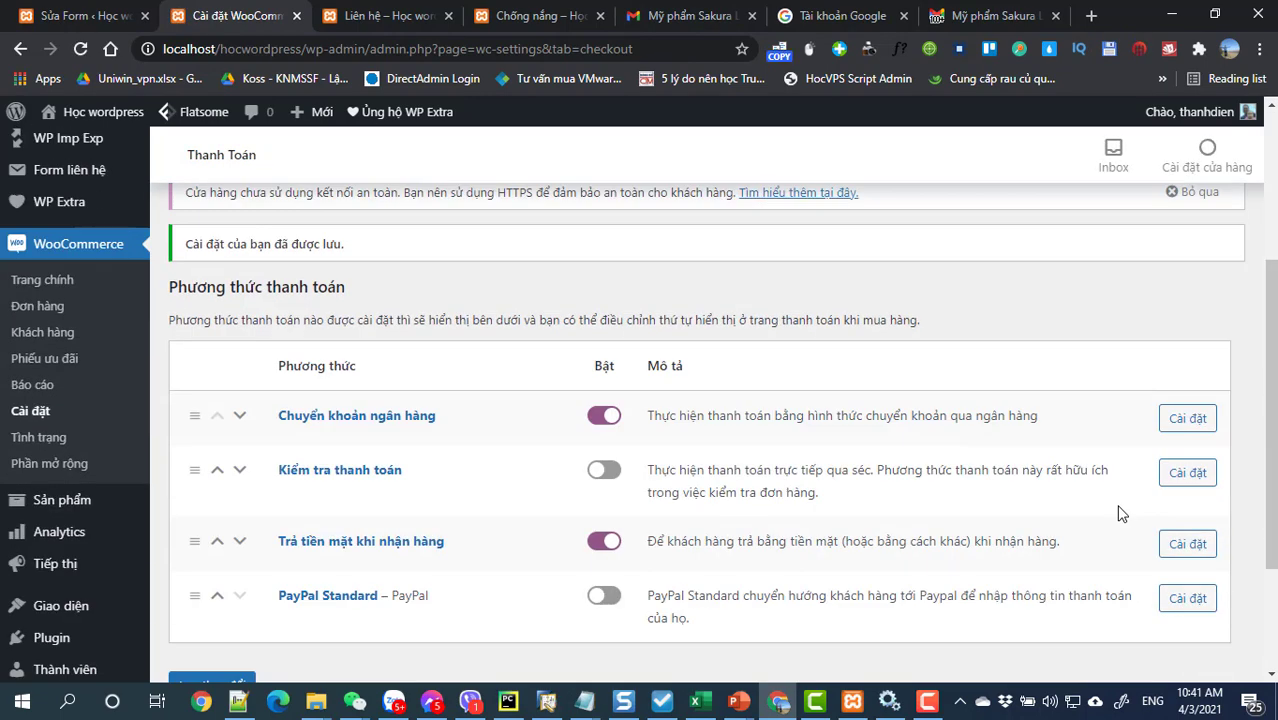
Step: In the bank transfer settings, enter the account holder's name
{"action": "left_click", "coordinate": [1190, 420]}
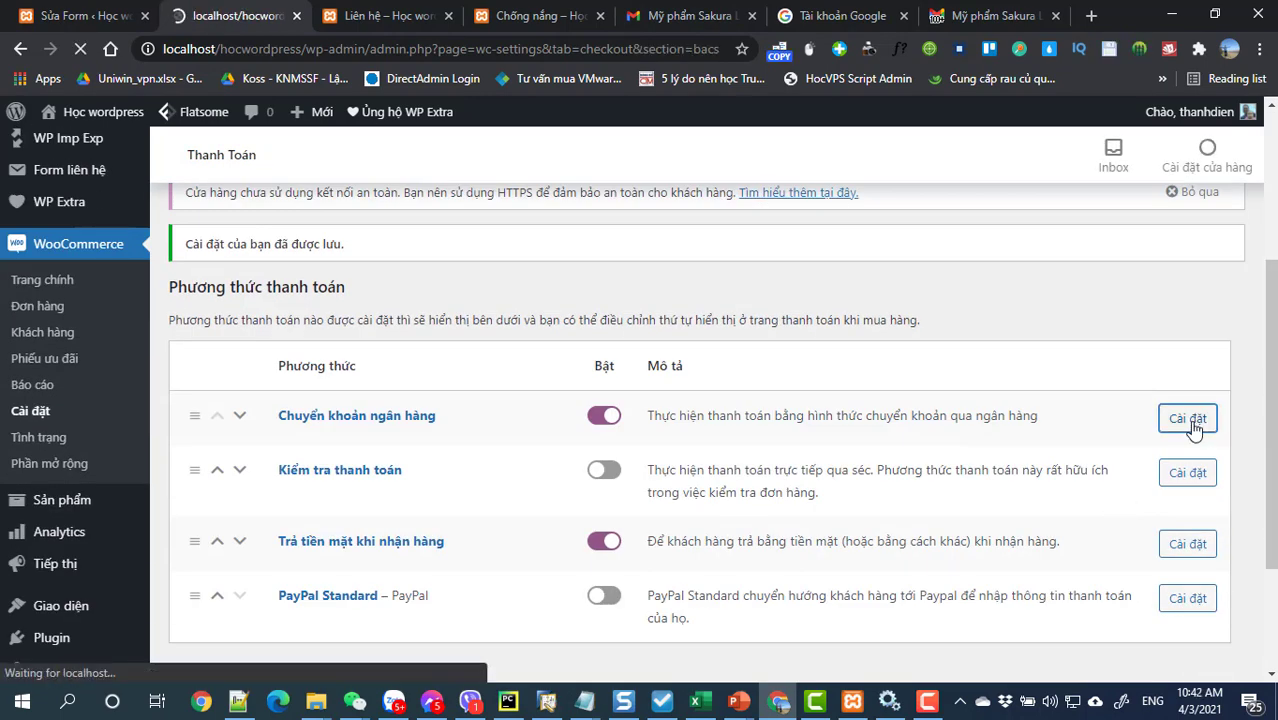
{"action": "scroll", "coordinate": [1008, 486], "scroll_direction": "down", "scroll_amount": 2}
{"action": "scroll", "coordinate": [1008, 486], "scroll_direction": "down", "scroll_amount": 4}
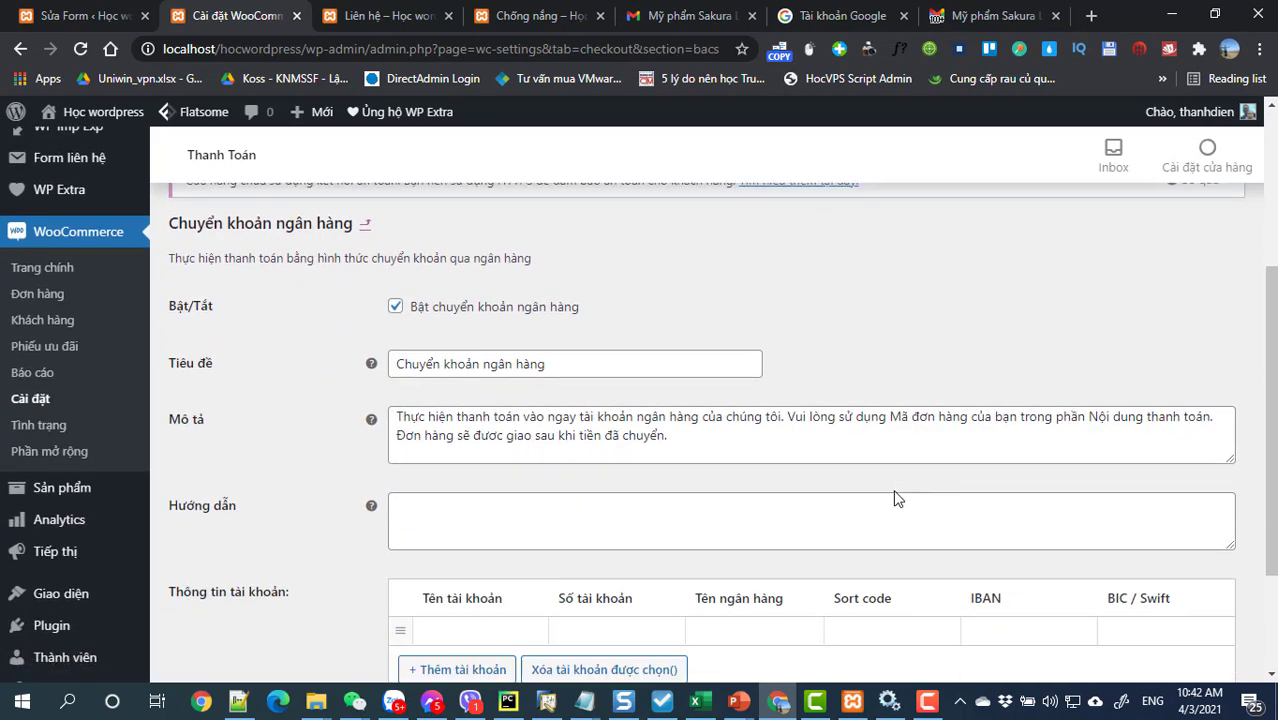
{"action": "scroll", "coordinate": [670, 505], "scroll_direction": "up", "scroll_amount": 2}
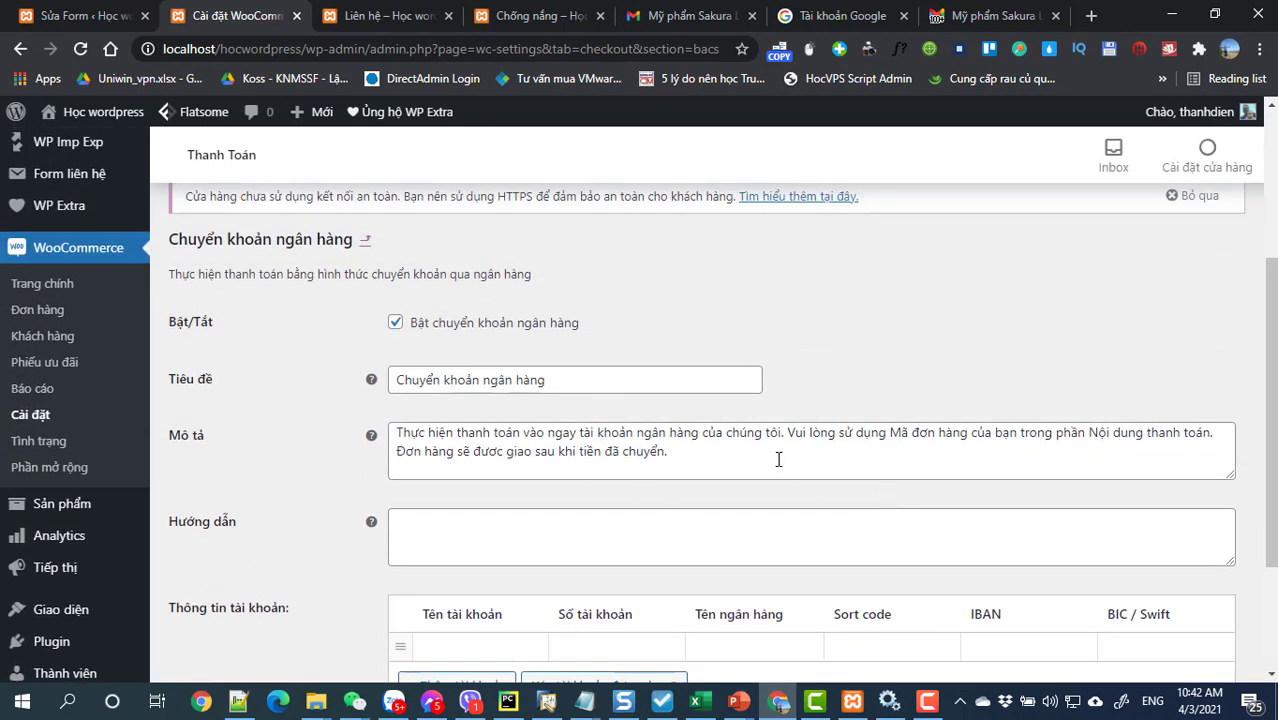
{"action": "scroll", "coordinate": [610, 470], "scroll_direction": "down", "scroll_amount": 2}
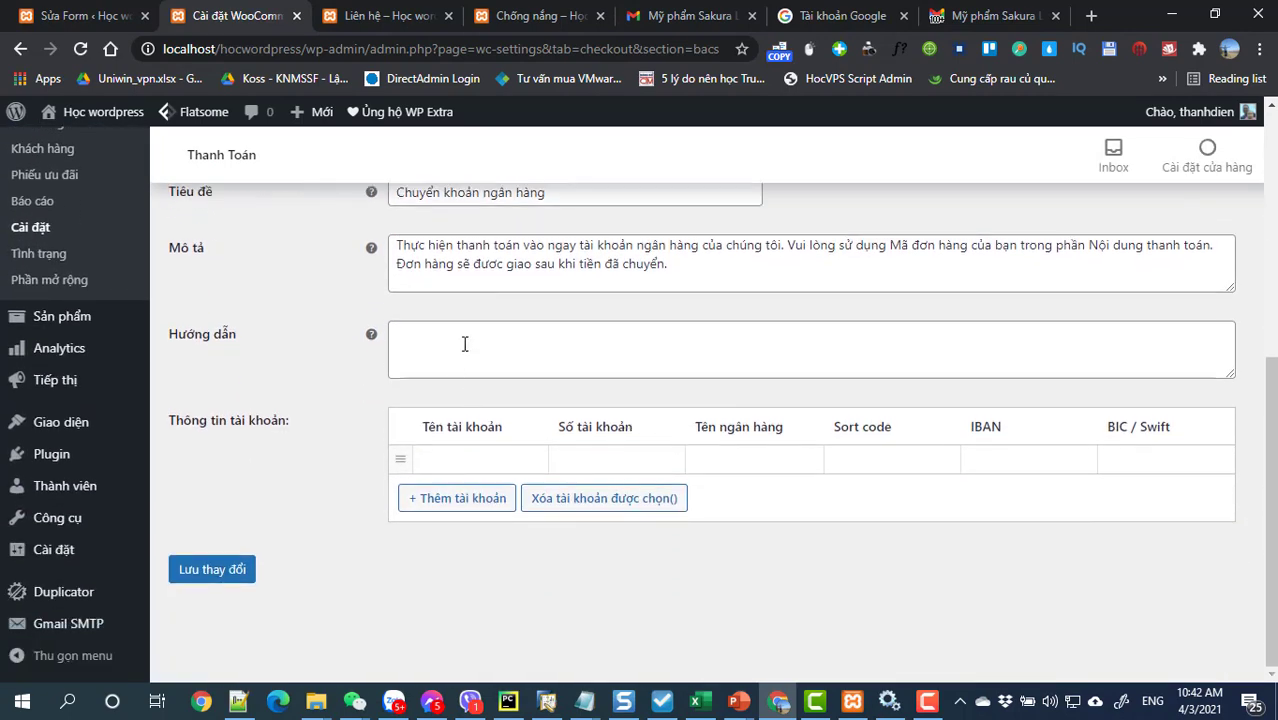
{"action": "scroll", "coordinate": [465, 342], "scroll_direction": "up", "scroll_amount": 2}
{"action": "left_click_drag", "start_coordinate": [667, 451], "coordinate": [394, 432]}
{"action": "scroll", "coordinate": [480, 474], "scroll_direction": "down", "scroll_amount": 2}
{"action": "left_click", "coordinate": [469, 462]}
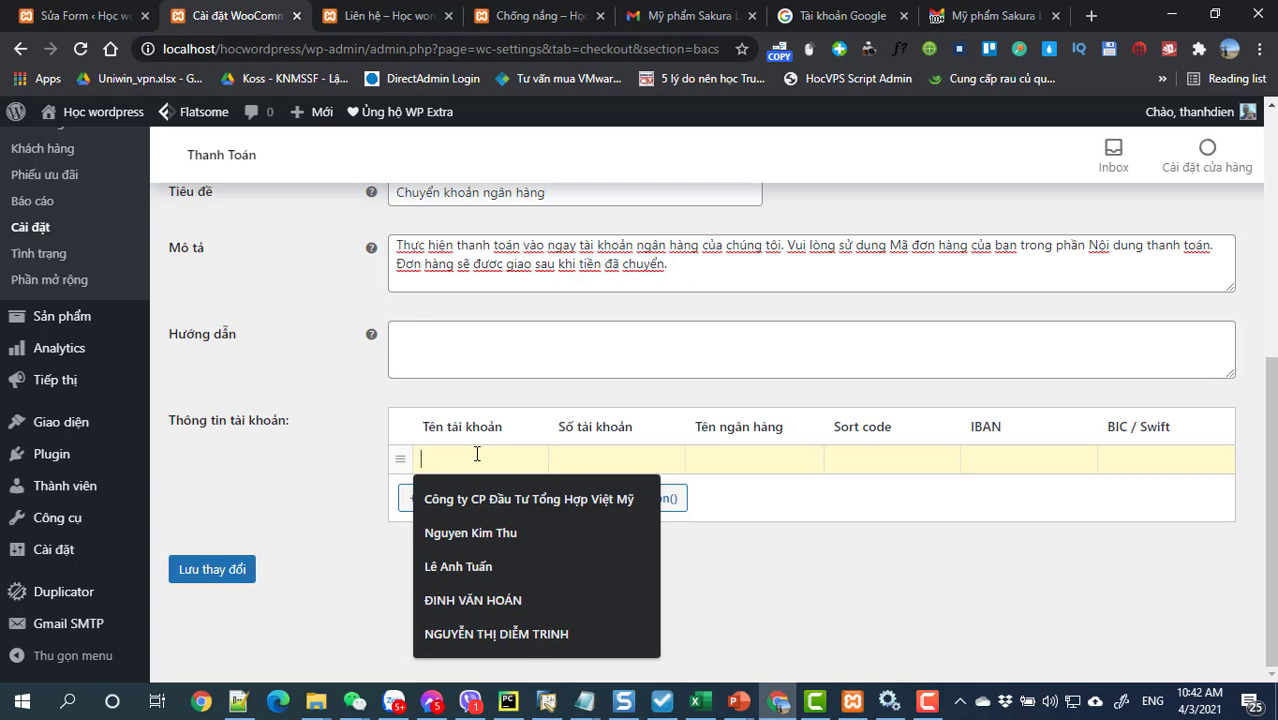
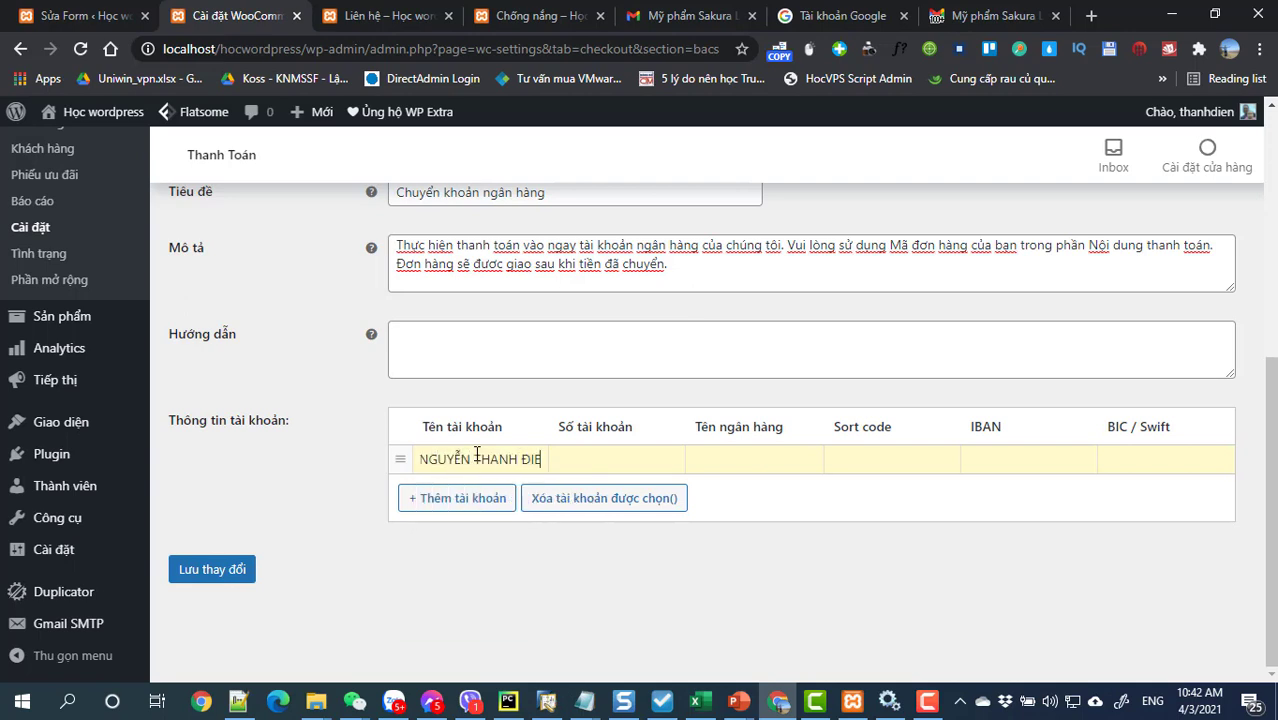
{"action": "key", "text": "Tab"}
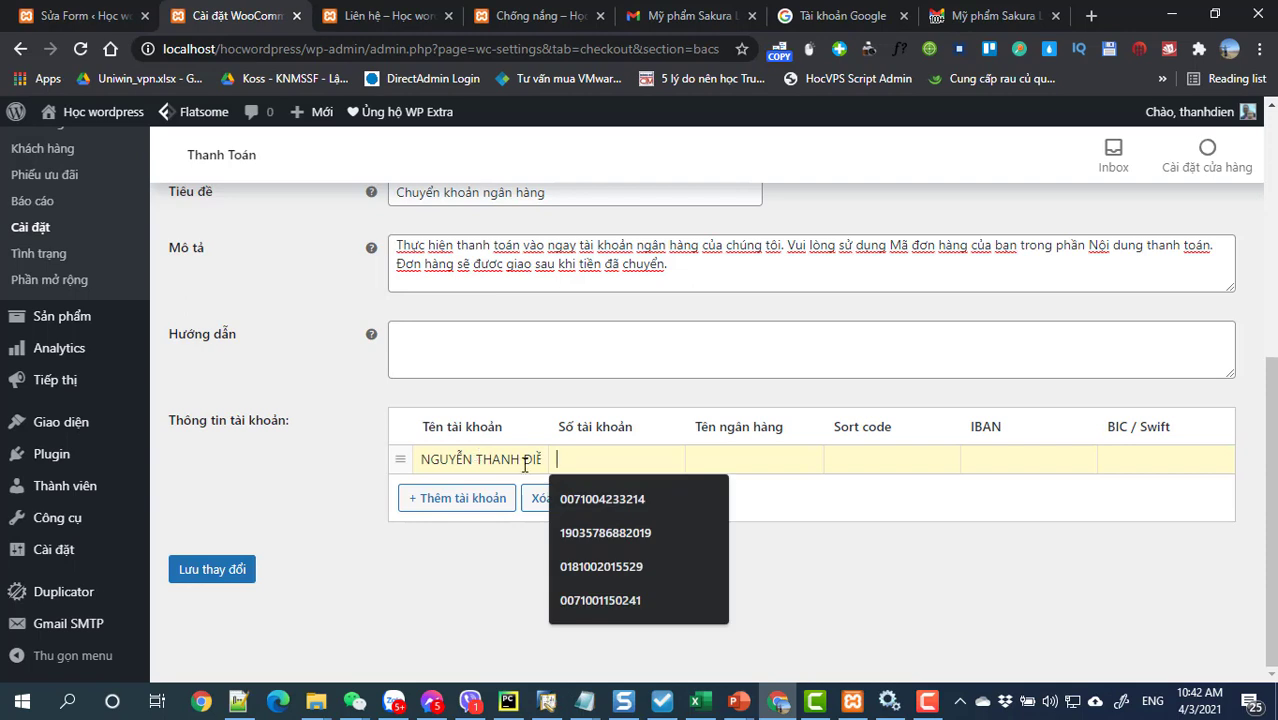
Step: Fill the account number, set the bank name to Vietcombank, and save
{"action": "left_click", "coordinate": [602, 499]}
{"action": "left_click", "coordinate": [755, 458]}
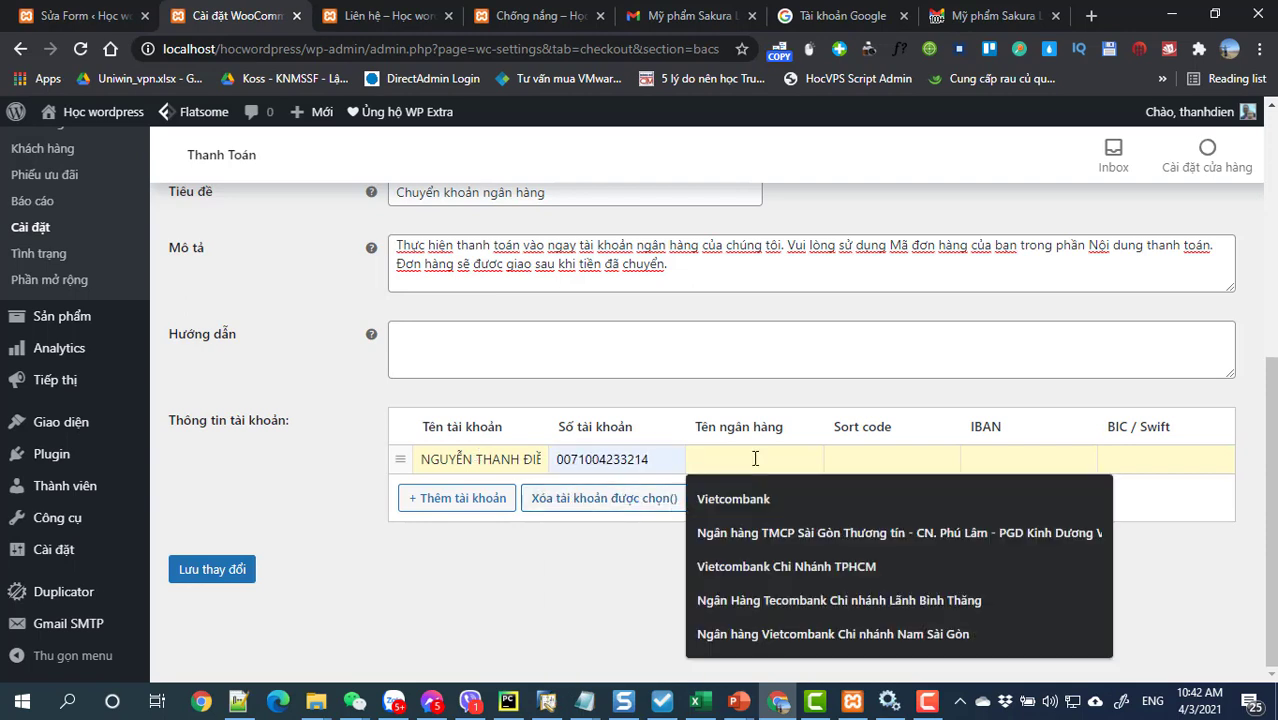
{"action": "left_click", "coordinate": [740, 500]}
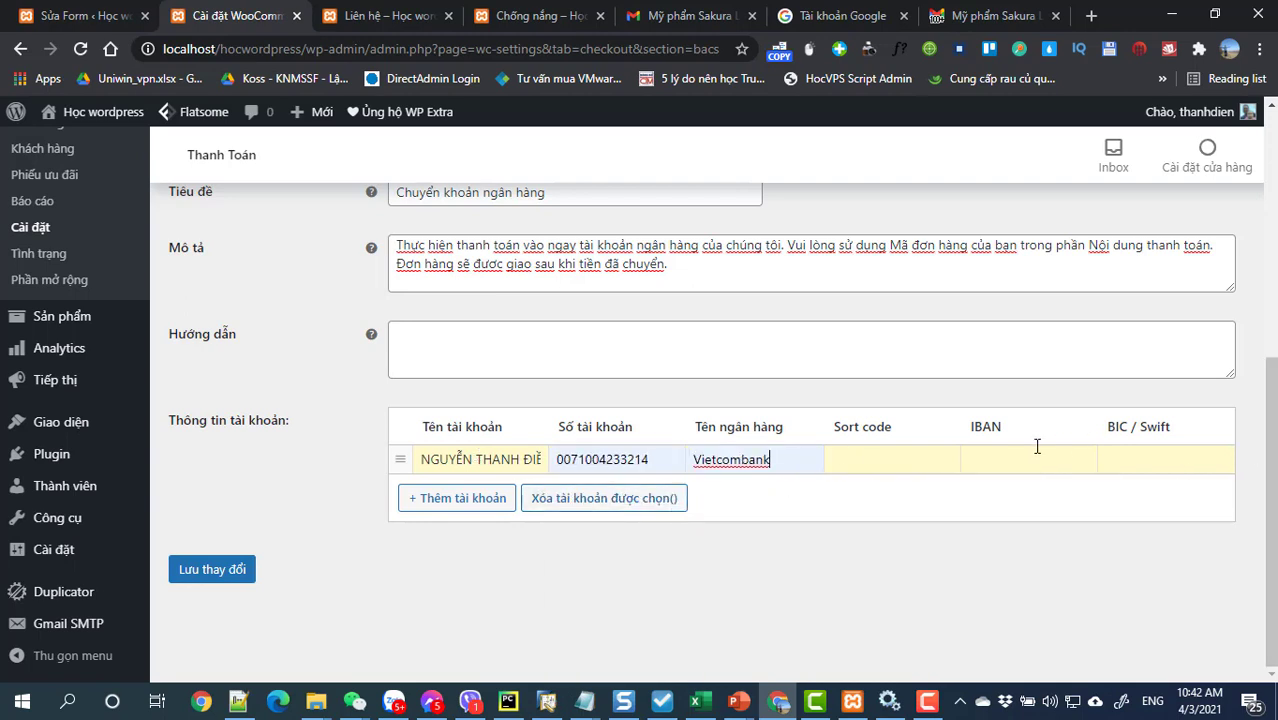
{"action": "left_click_drag", "start_coordinate": [837, 429], "coordinate": [1063, 450]}
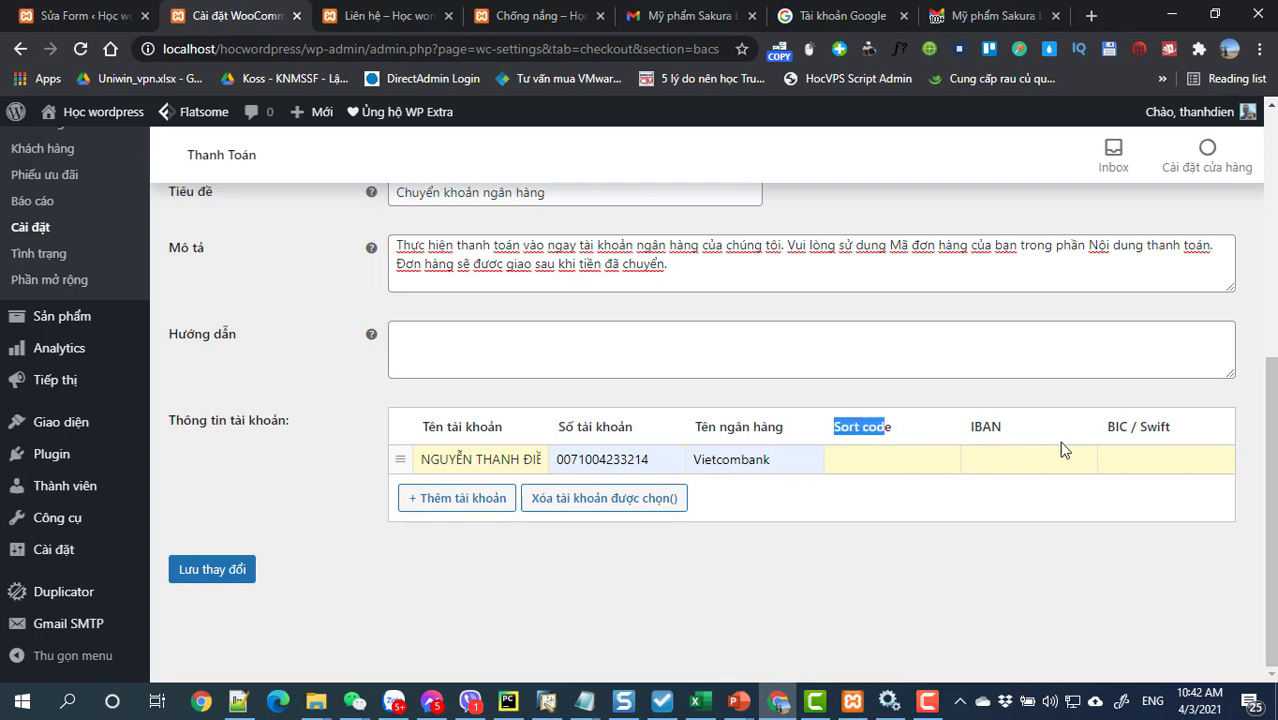
{"action": "double_click", "coordinate": [702, 458]}
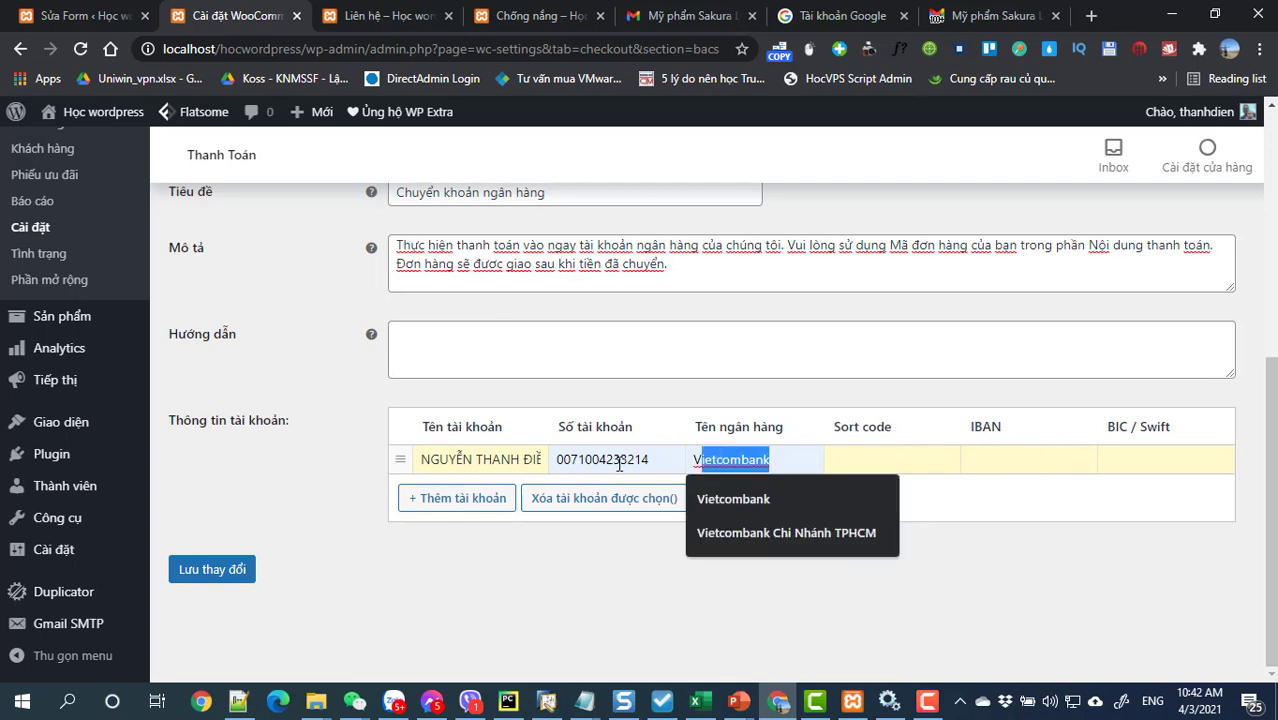
{"action": "left_click", "coordinate": [1052, 558]}
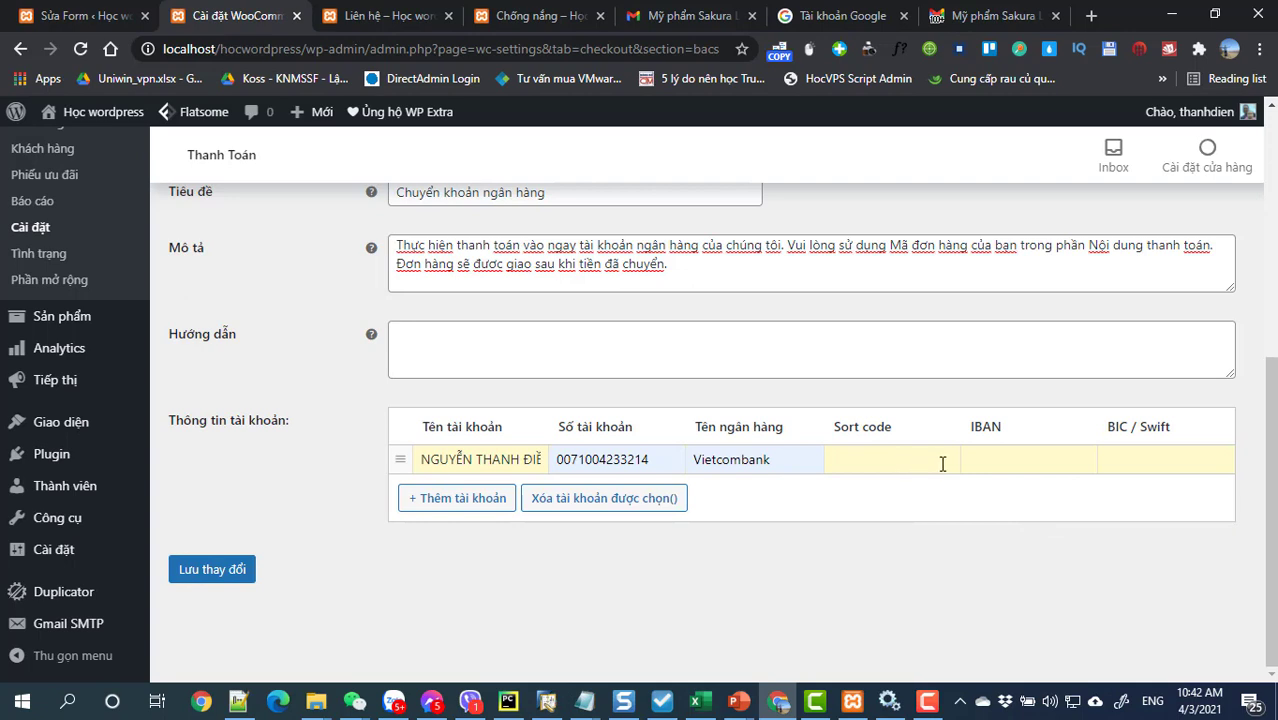
{"action": "left_click", "coordinate": [231, 574]}
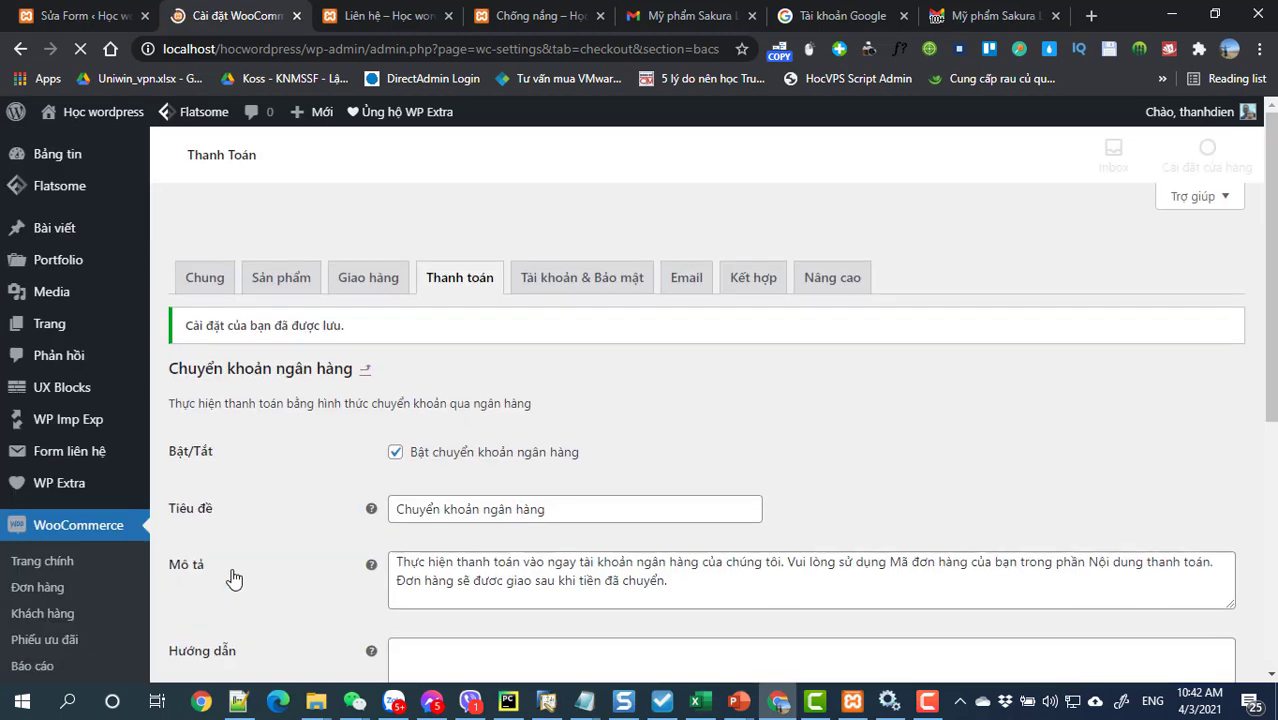
Step: Go to Plugins › Cài mới to add a new plugin
{"action": "scroll", "coordinate": [399, 489], "scroll_direction": "down", "scroll_amount": 3}
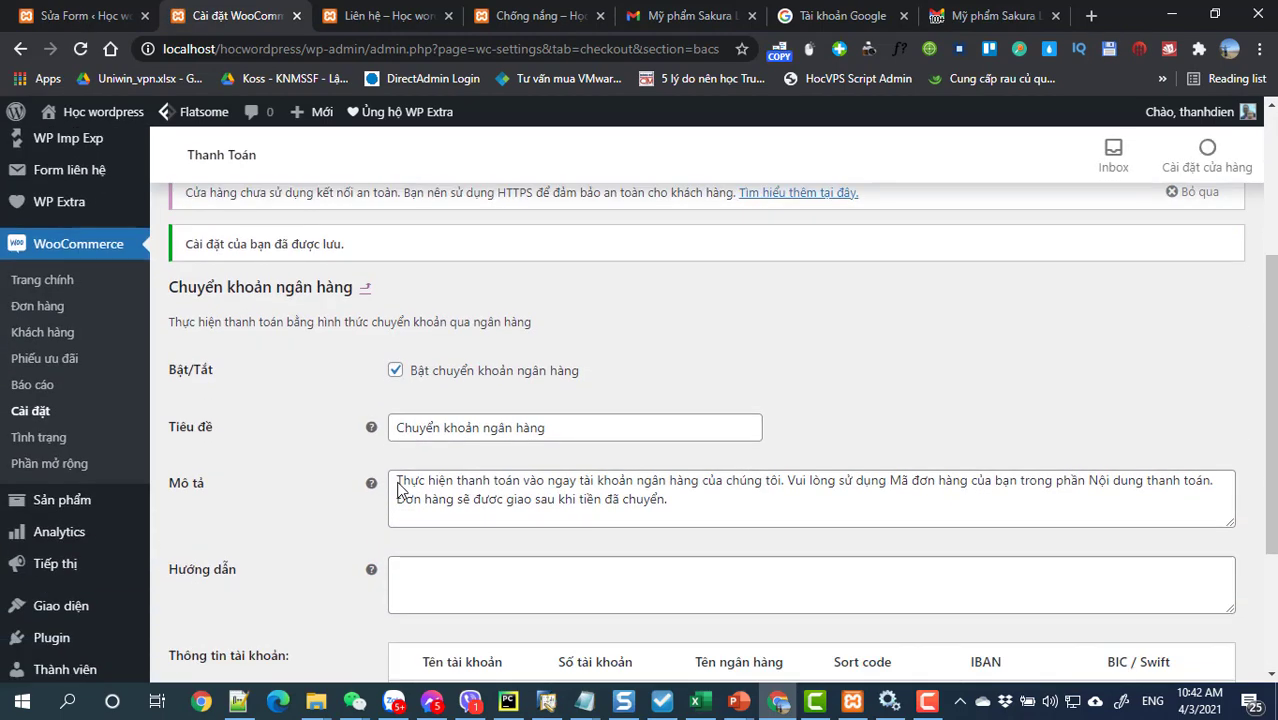
{"action": "scroll", "coordinate": [399, 489], "scroll_direction": "down", "scroll_amount": 1}
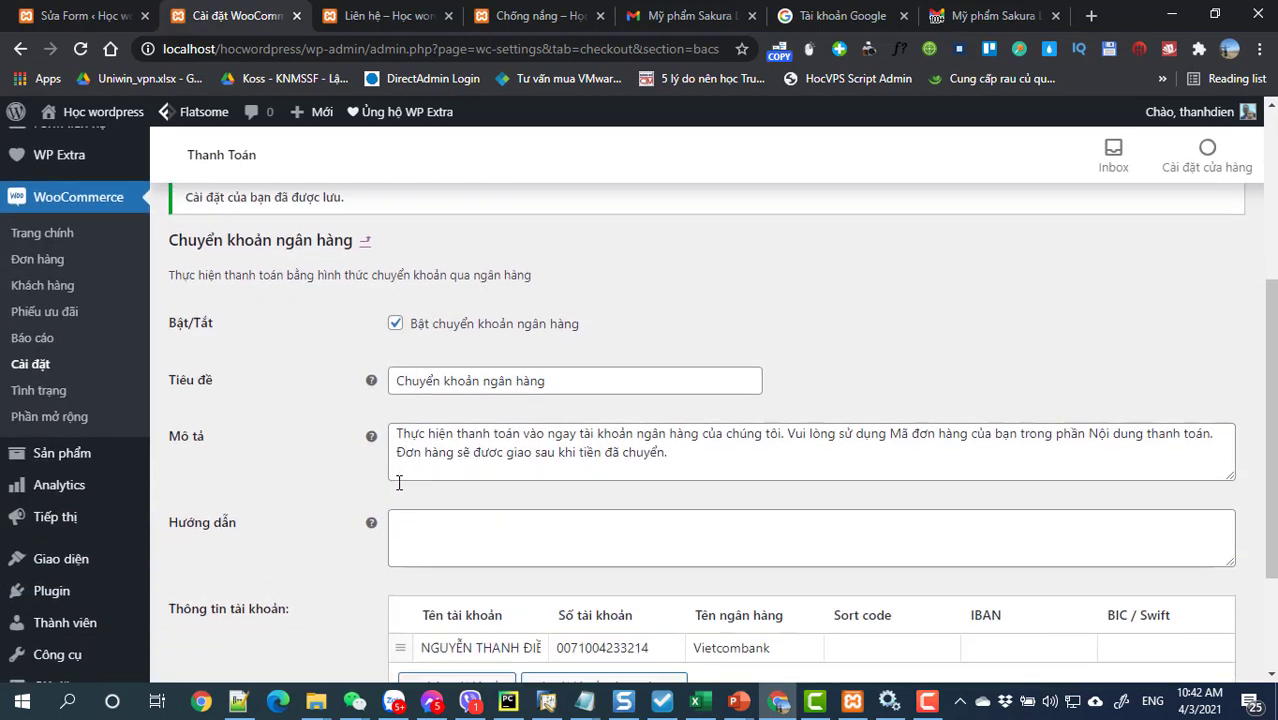
{"action": "left_click", "coordinate": [51, 544]}
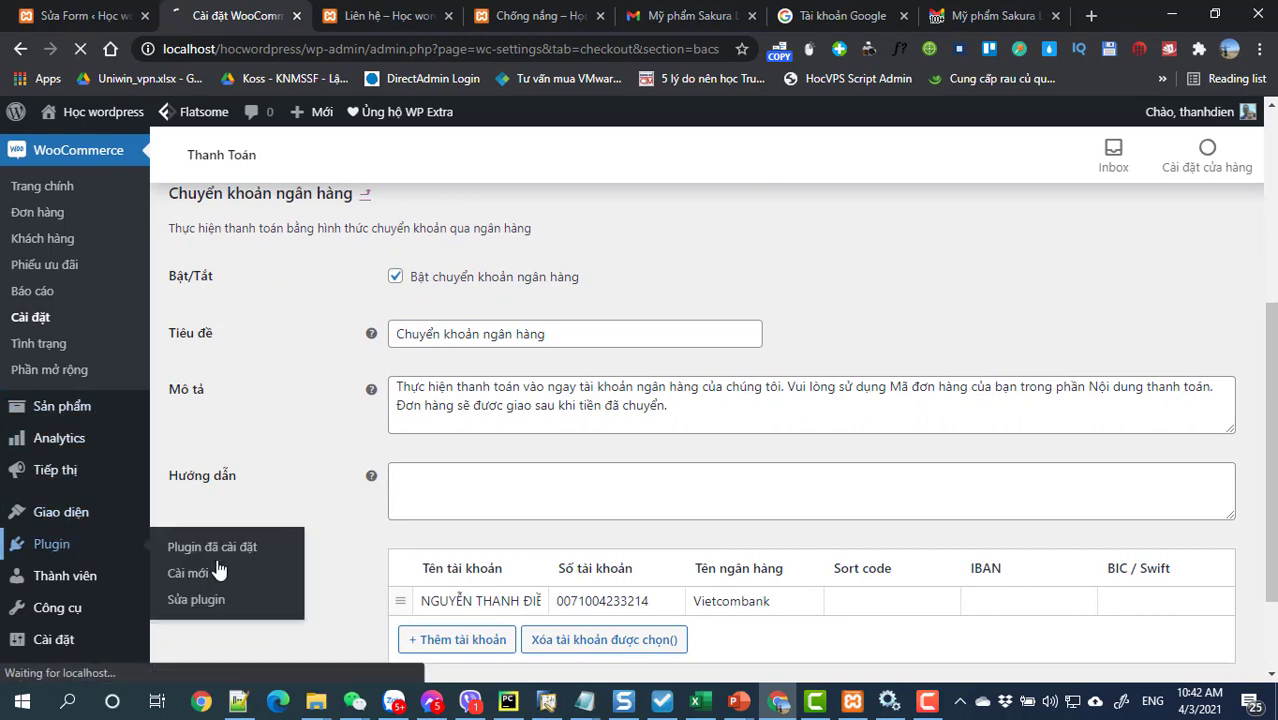
Step: Search the plugin directory for 'Thanh toán' payment plugins
{"action": "left_click", "coordinate": [195, 584]}
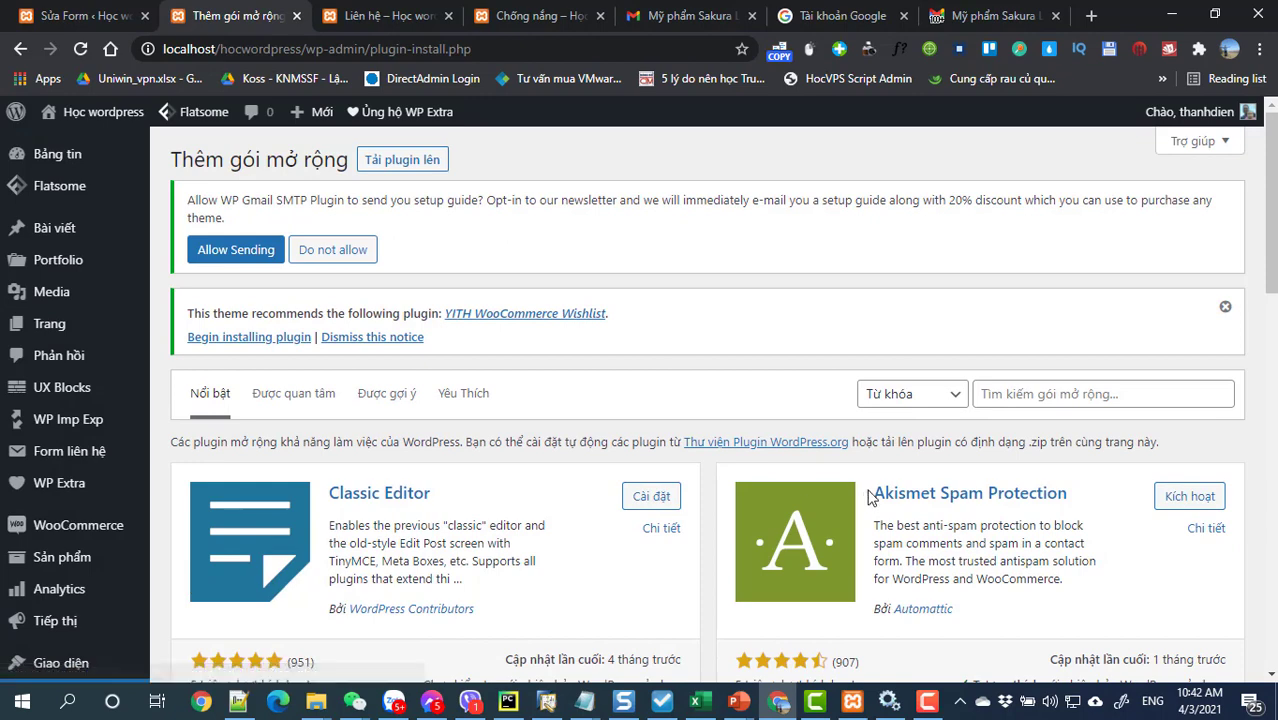
{"action": "left_click", "coordinate": [1010, 395]}
{"action": "type", "text": "THAN"}
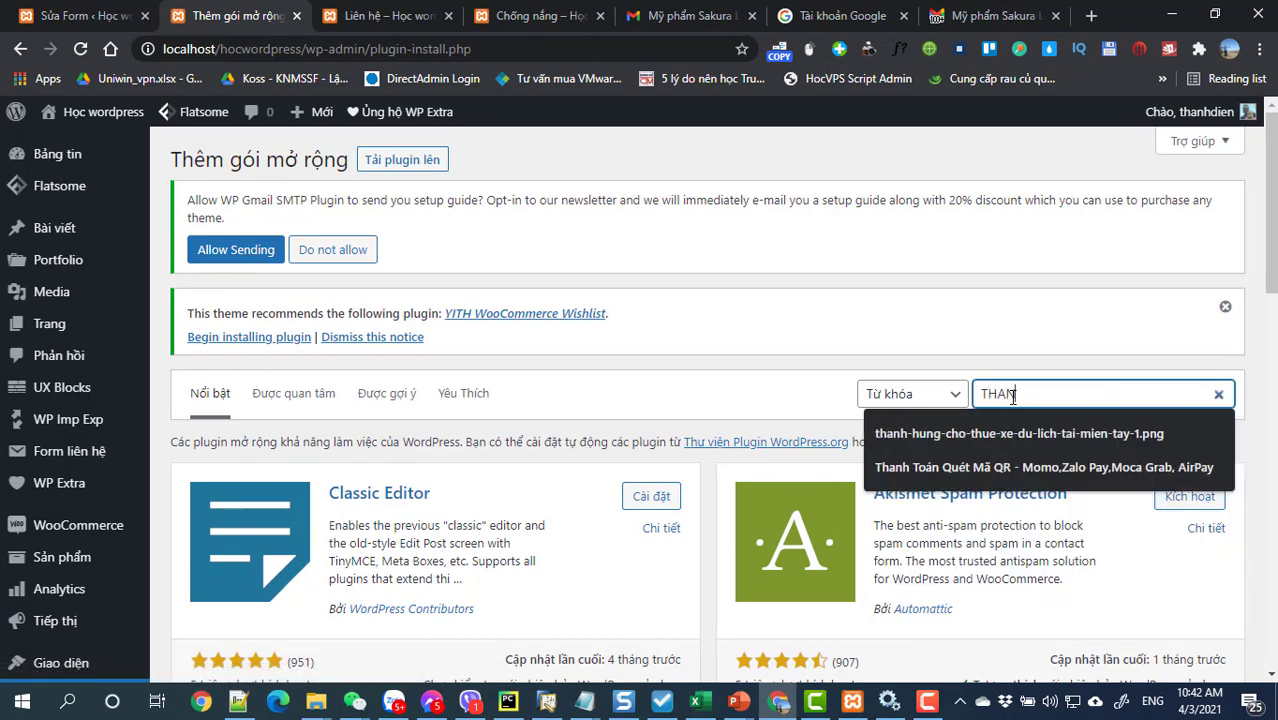
{"action": "key", "text": "BackSpace"}
{"action": "key", "text": "BackSpace"}
{"action": "key", "text": "BackSpace"}
{"action": "type", "text": "hanh t"}
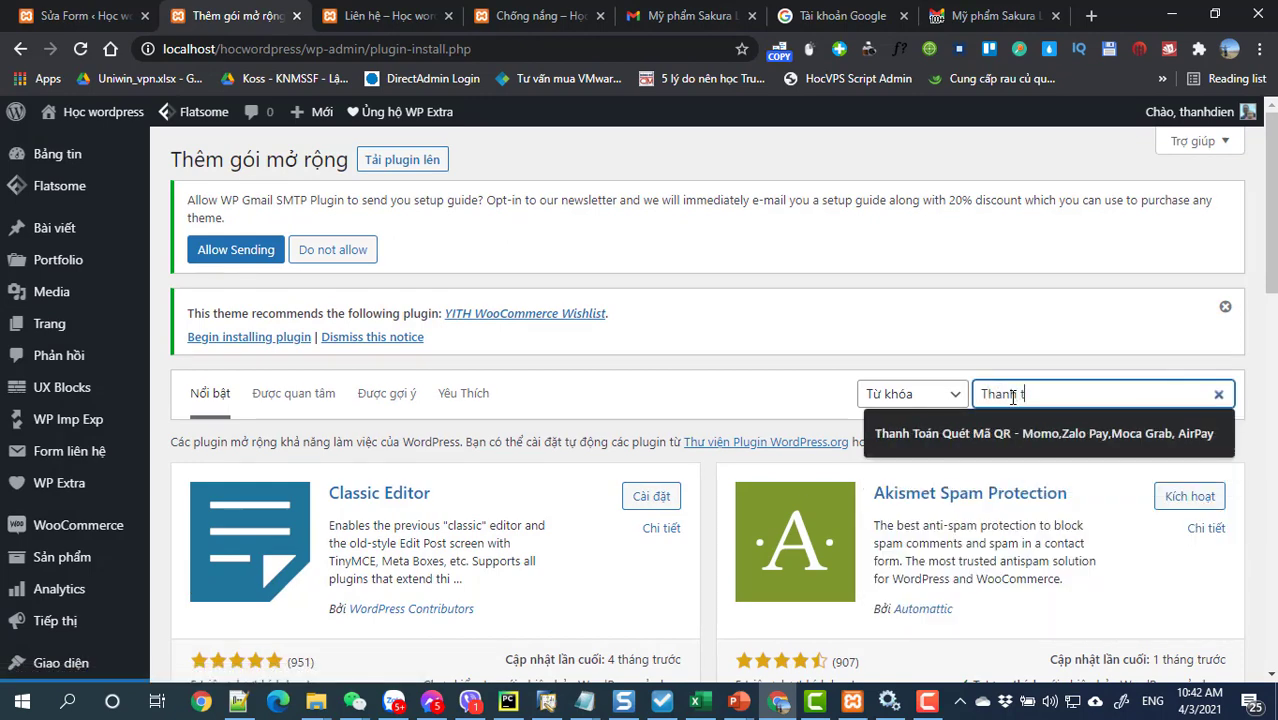
{"action": "type", "text": "oán momo"}
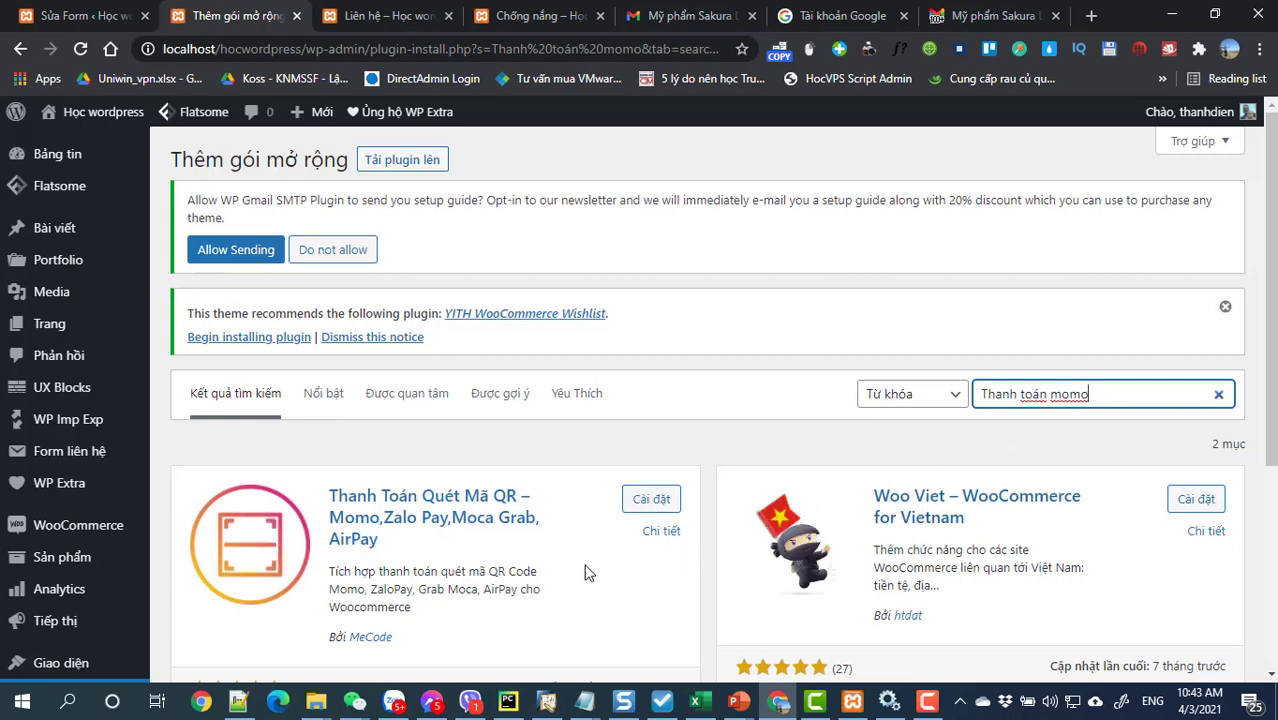
{"action": "scroll", "coordinate": [587, 572], "scroll_direction": "down", "scroll_amount": 3}
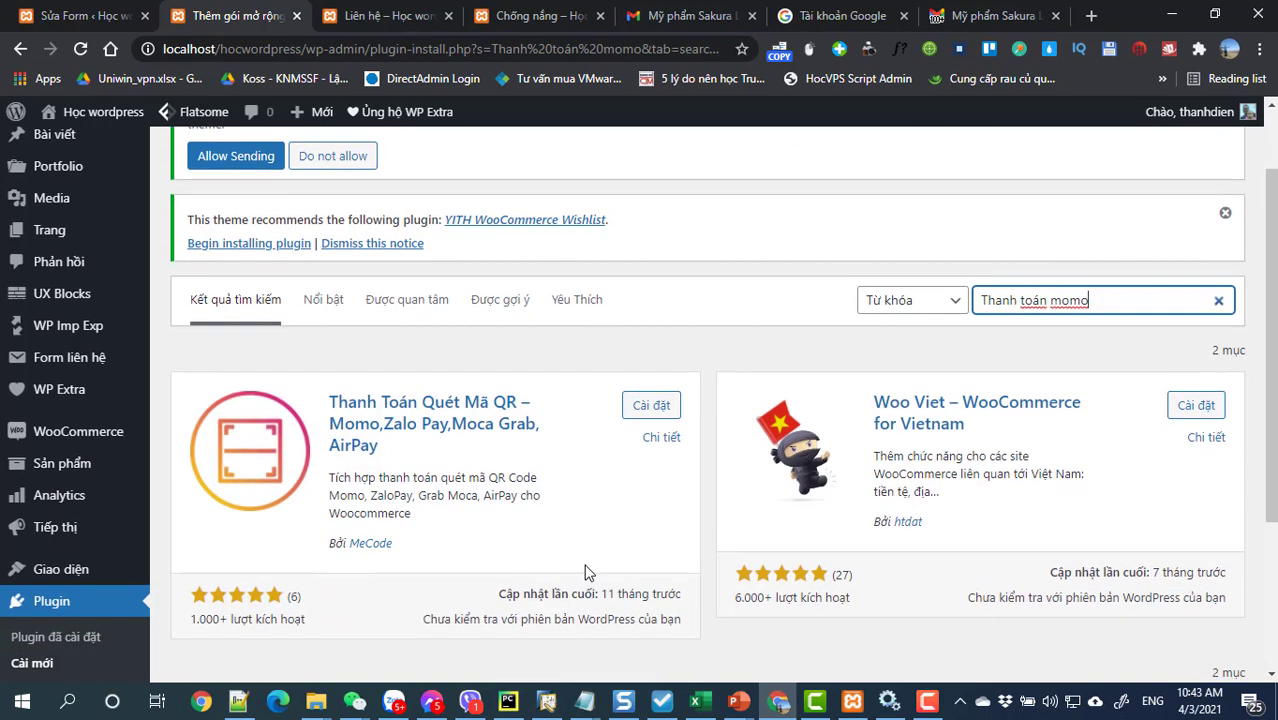
{"action": "scroll", "coordinate": [587, 572], "scroll_direction": "up", "scroll_amount": 3}
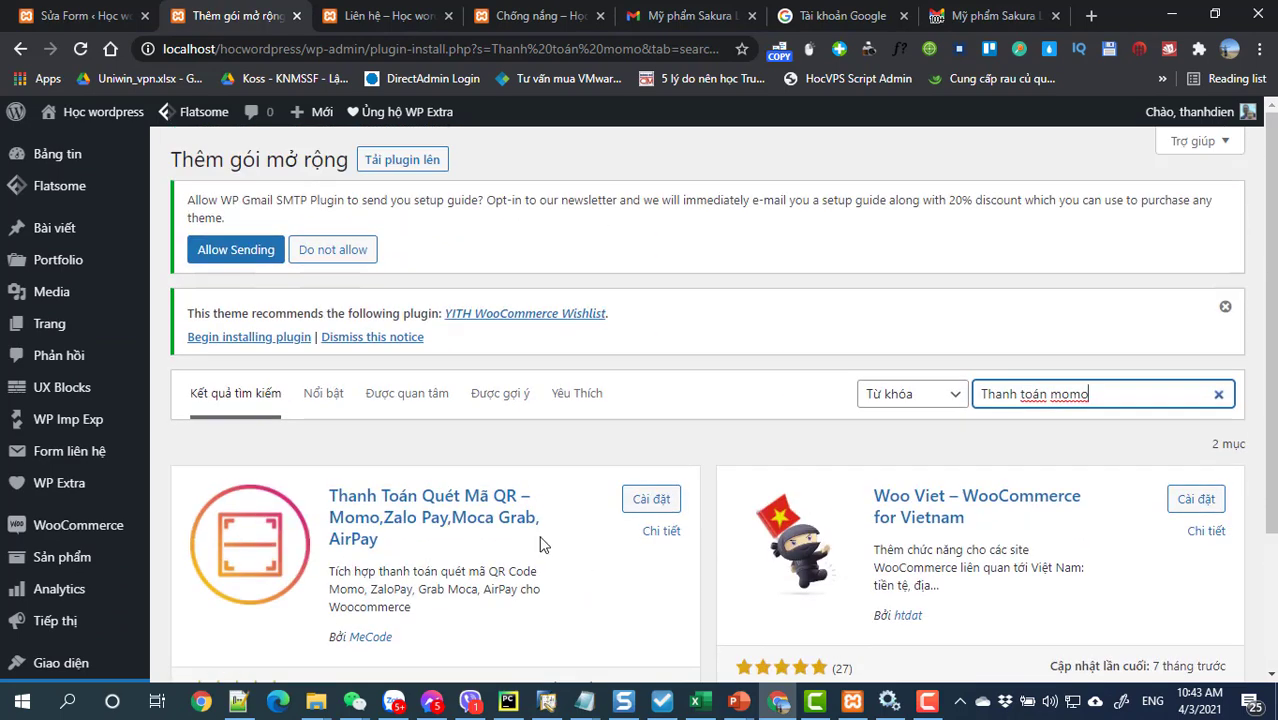
Step: Install and activate the Thanh Toán Quét Mã QR Momo plugin
{"action": "left_click", "coordinate": [645, 500]}
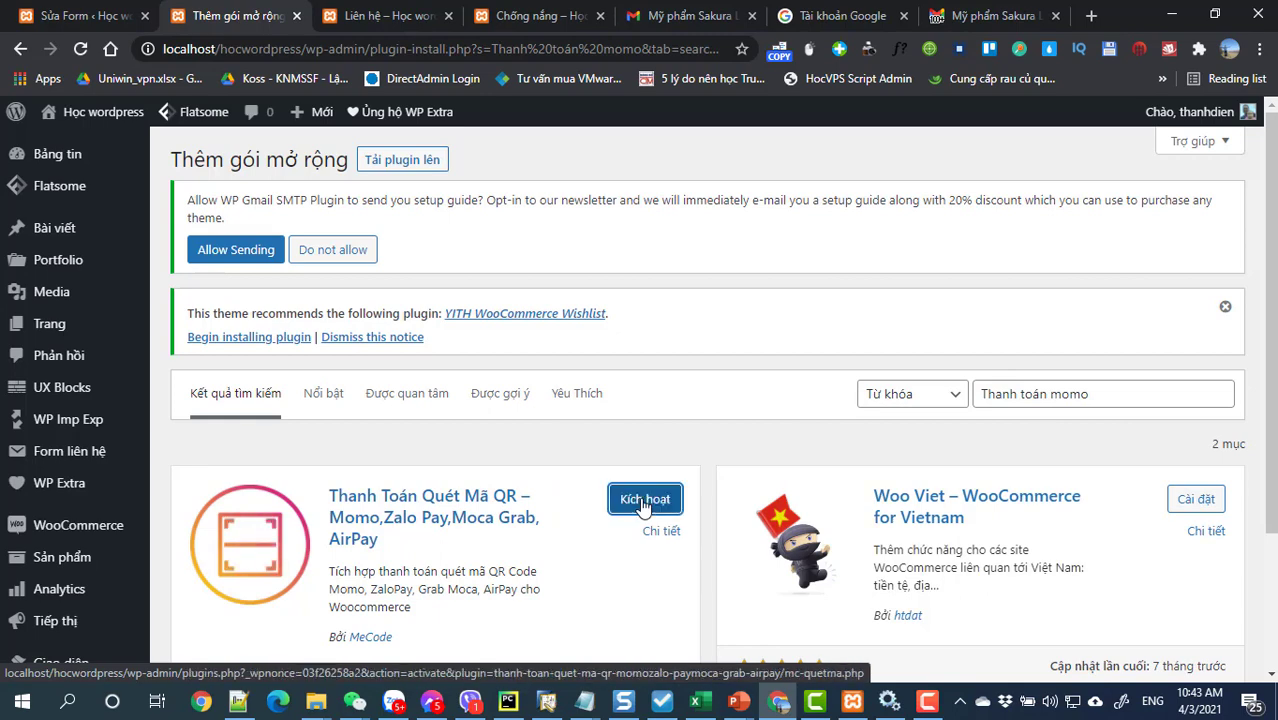
{"action": "left_click", "coordinate": [643, 503]}
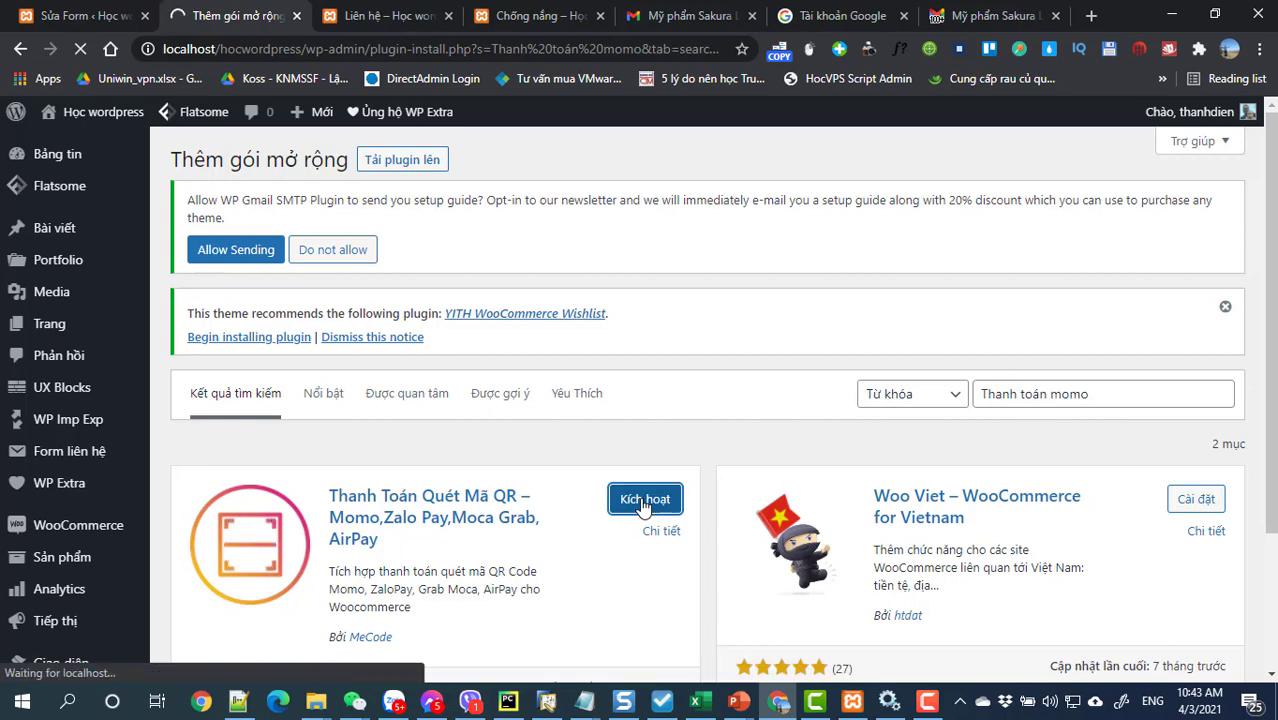
{"action": "scroll", "coordinate": [642, 507], "scroll_direction": "down", "scroll_amount": 4}
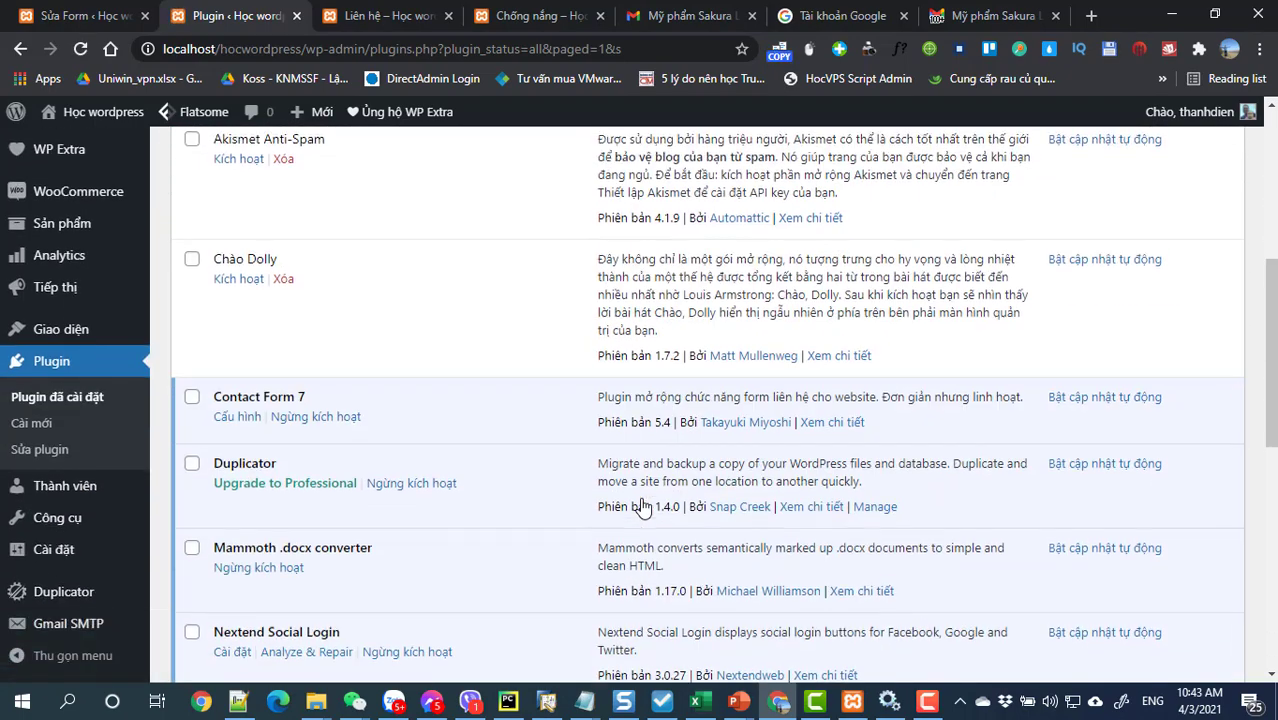
Step: Go to WooCommerce Settings › Thanh toán and open the Quét Mã QR Momo gateway's settings
{"action": "scroll", "coordinate": [60, 510], "scroll_direction": "down", "scroll_amount": 1}
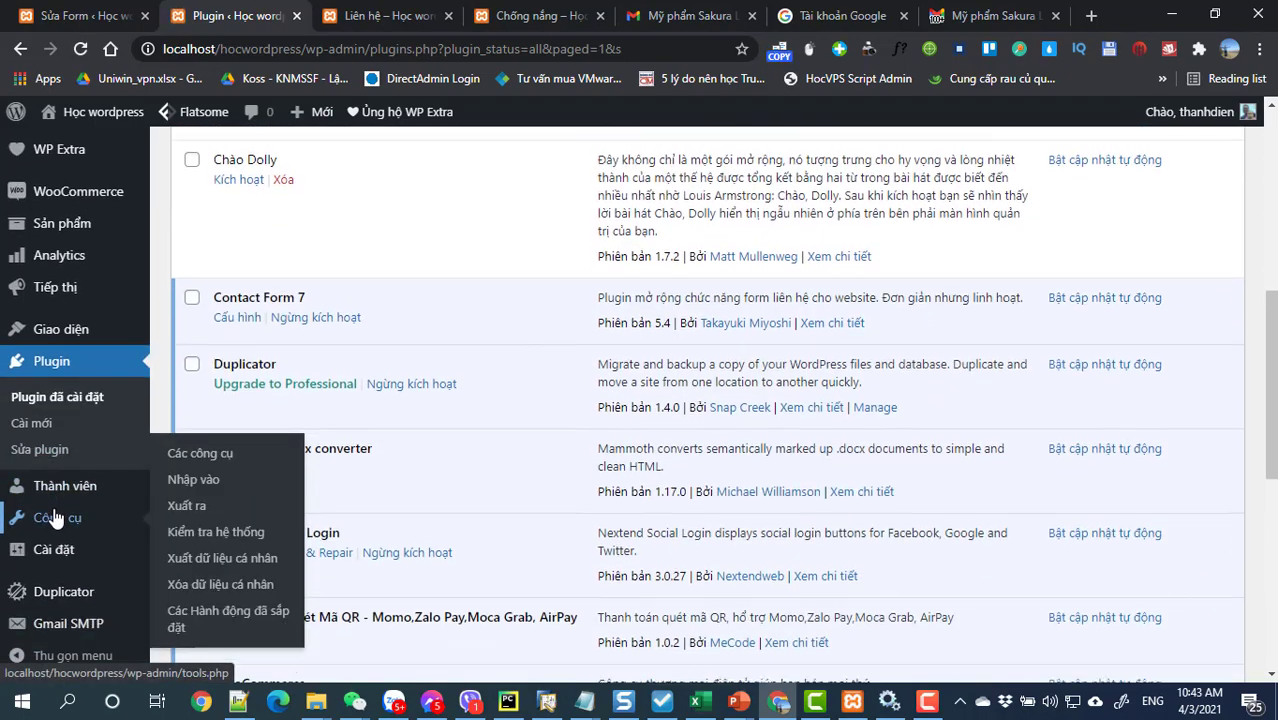
{"action": "scroll", "coordinate": [89, 566], "scroll_direction": "down", "scroll_amount": 2}
{"action": "scroll", "coordinate": [89, 566], "scroll_direction": "up", "scroll_amount": 3}
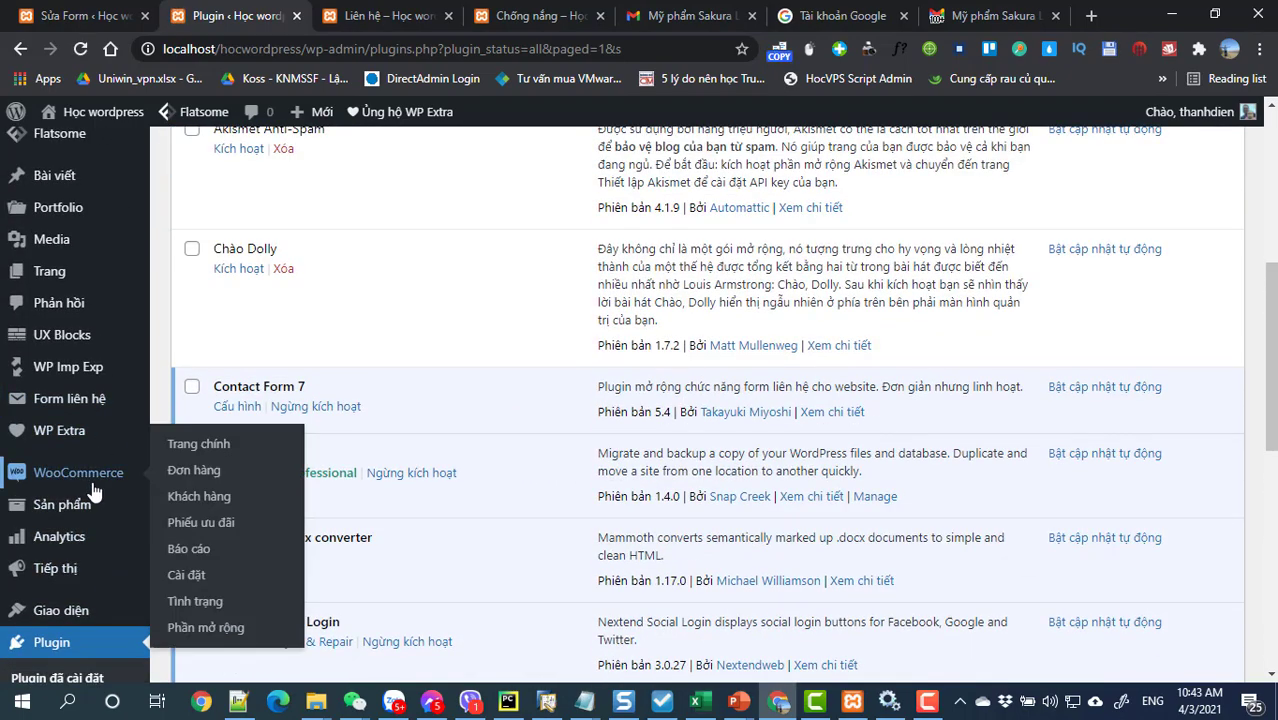
{"action": "mouse_move", "coordinate": [60, 476]}
{"action": "left_click", "coordinate": [180, 580]}
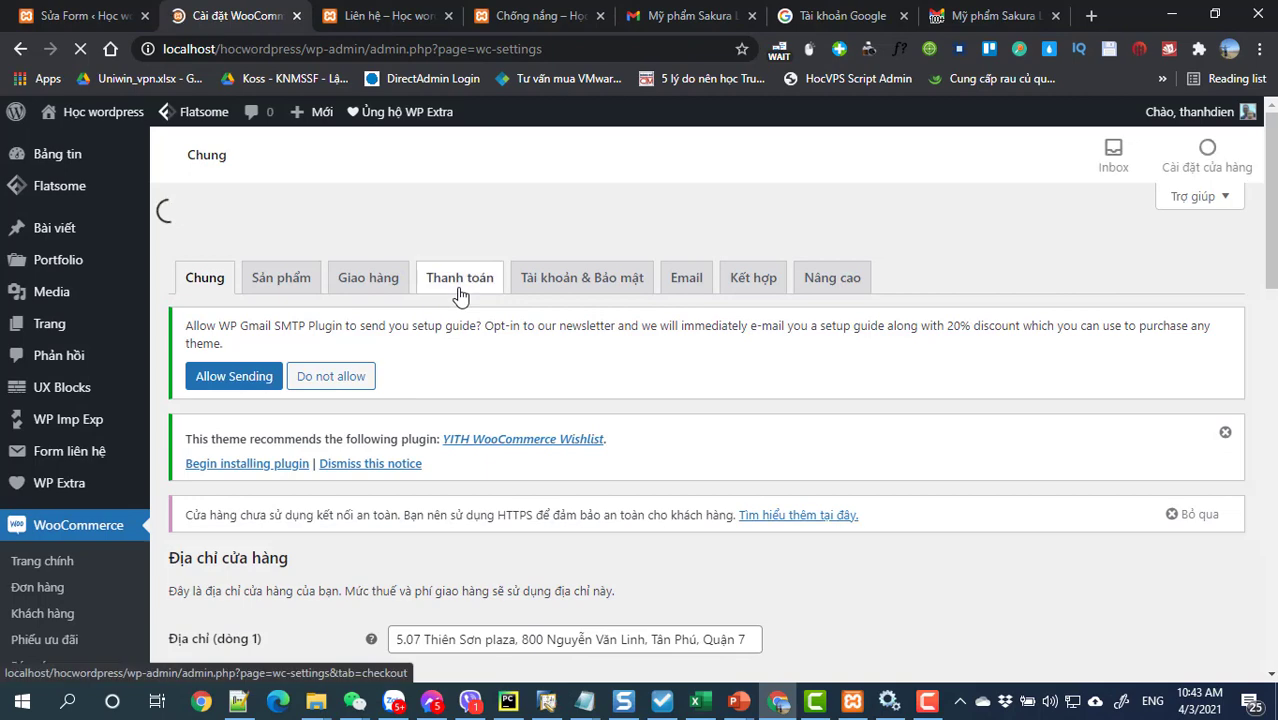
{"action": "left_click", "coordinate": [460, 240]}
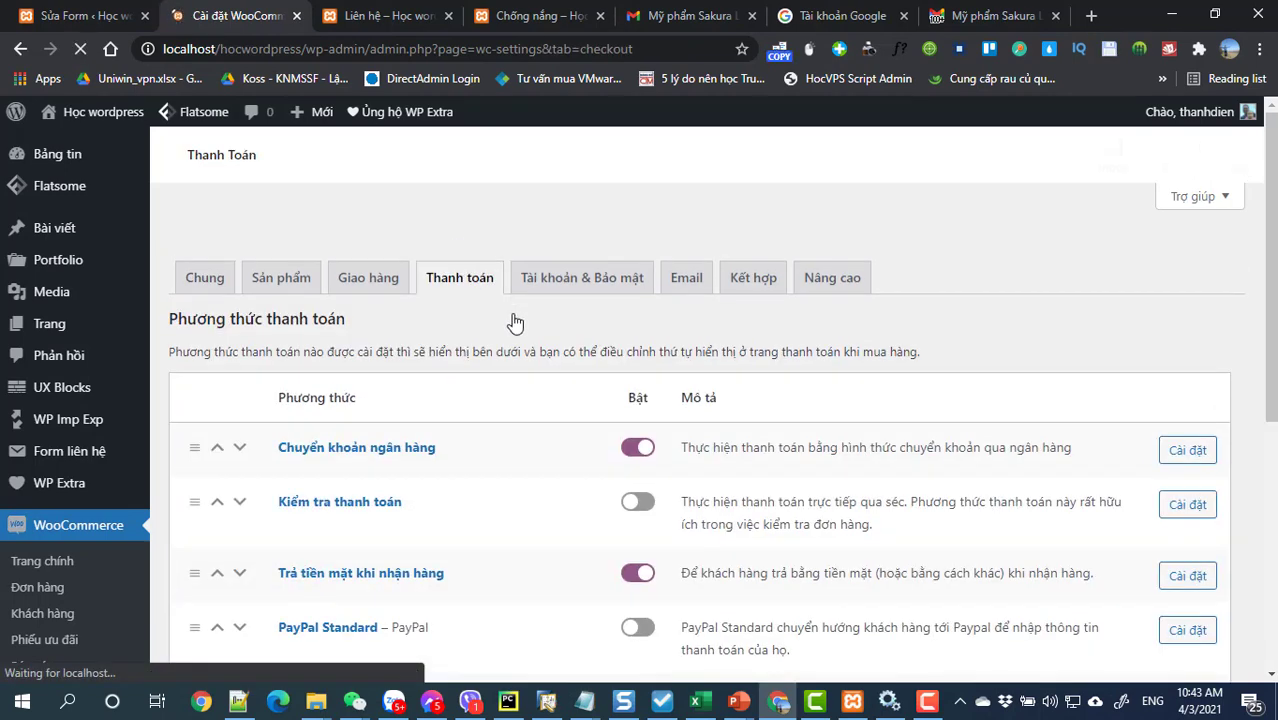
{"action": "scroll", "coordinate": [575, 366], "scroll_direction": "down", "scroll_amount": 4}
{"action": "scroll", "coordinate": [572, 364], "scroll_direction": "down", "scroll_amount": 1}
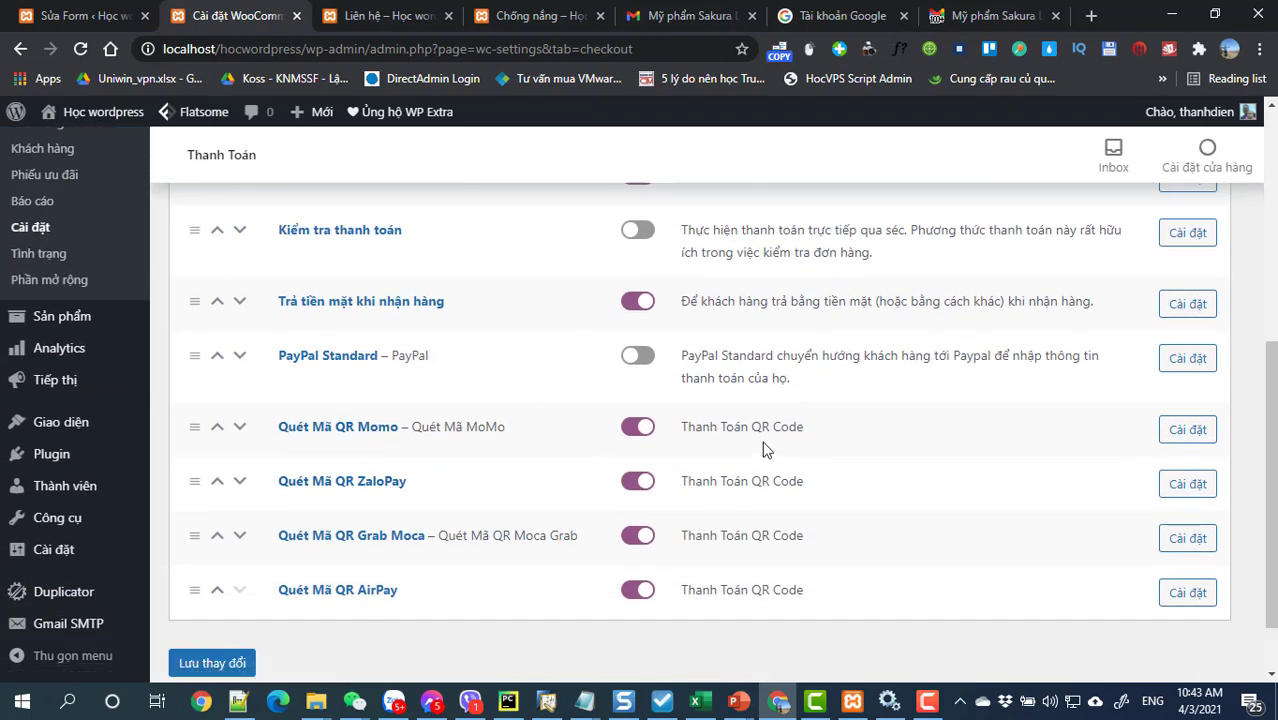
{"action": "left_click", "coordinate": [1185, 433]}
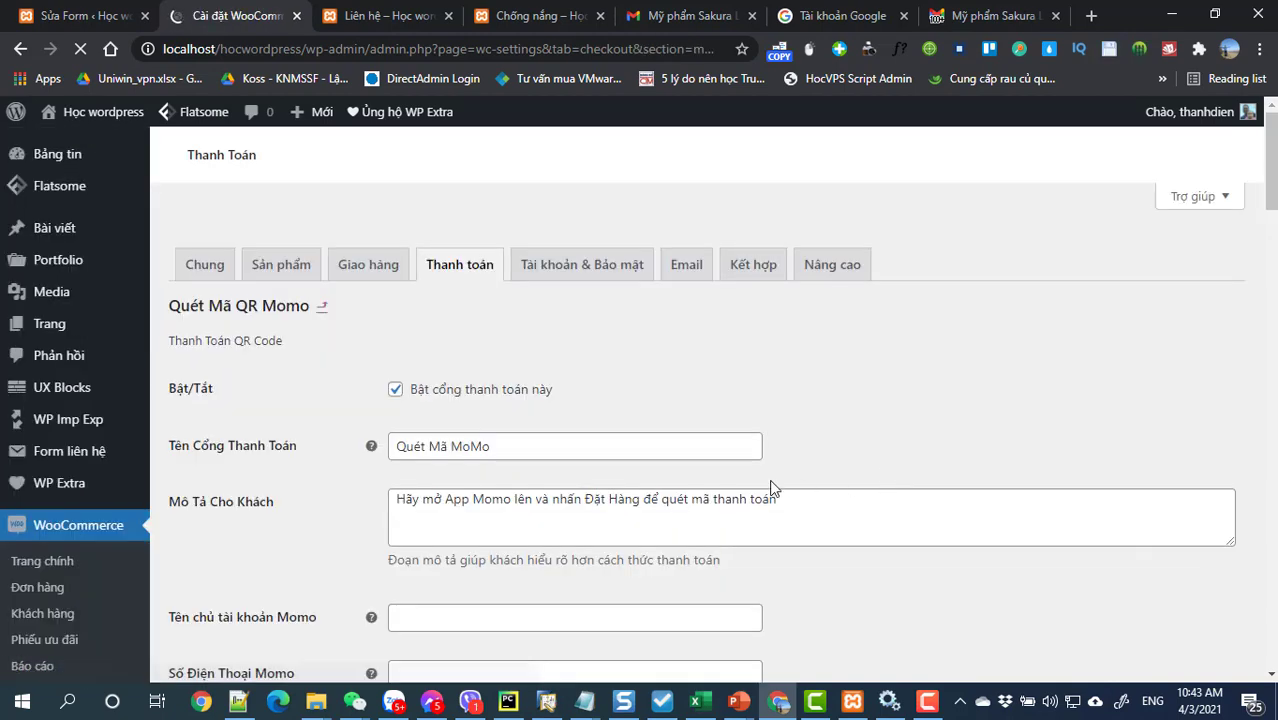
Step: Review the Momo QR gateway settings, expanding and collapsing the Bước 1 instructions
{"action": "scroll", "coordinate": [698, 480], "scroll_direction": "down", "scroll_amount": 1}
{"action": "scroll", "coordinate": [698, 480], "scroll_direction": "down", "scroll_amount": 2}
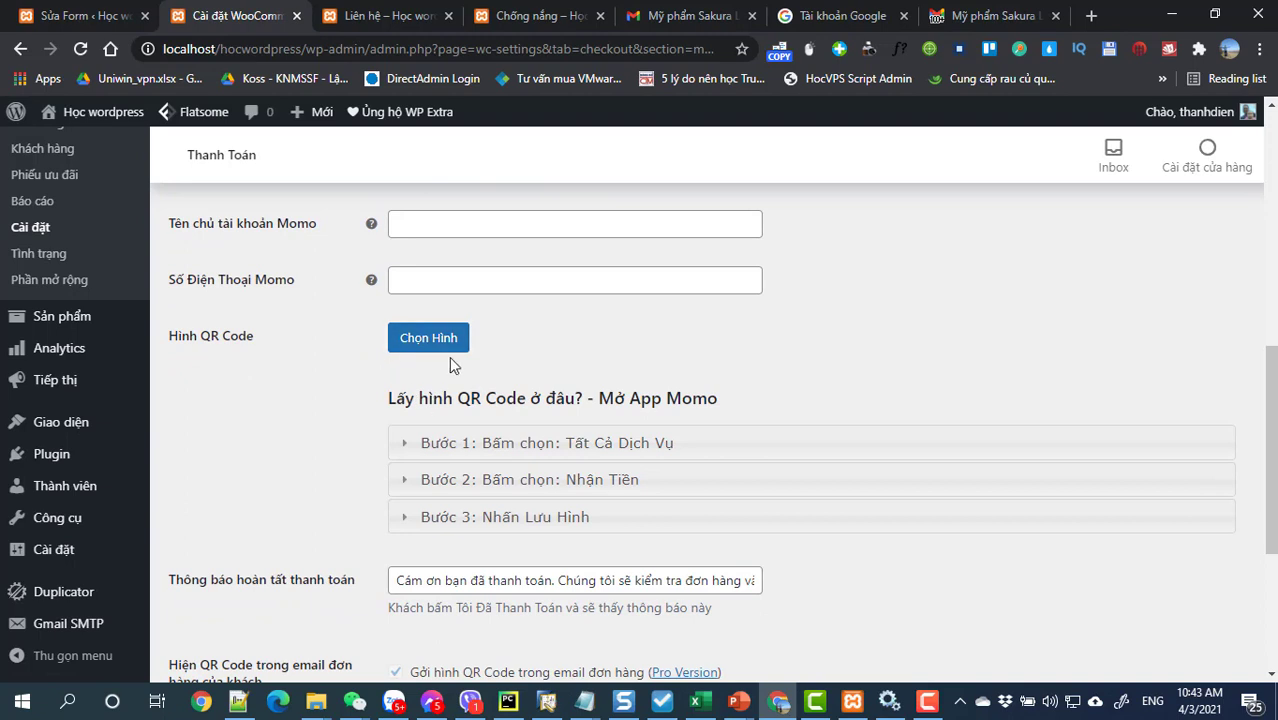
{"action": "left_click", "coordinate": [484, 443]}
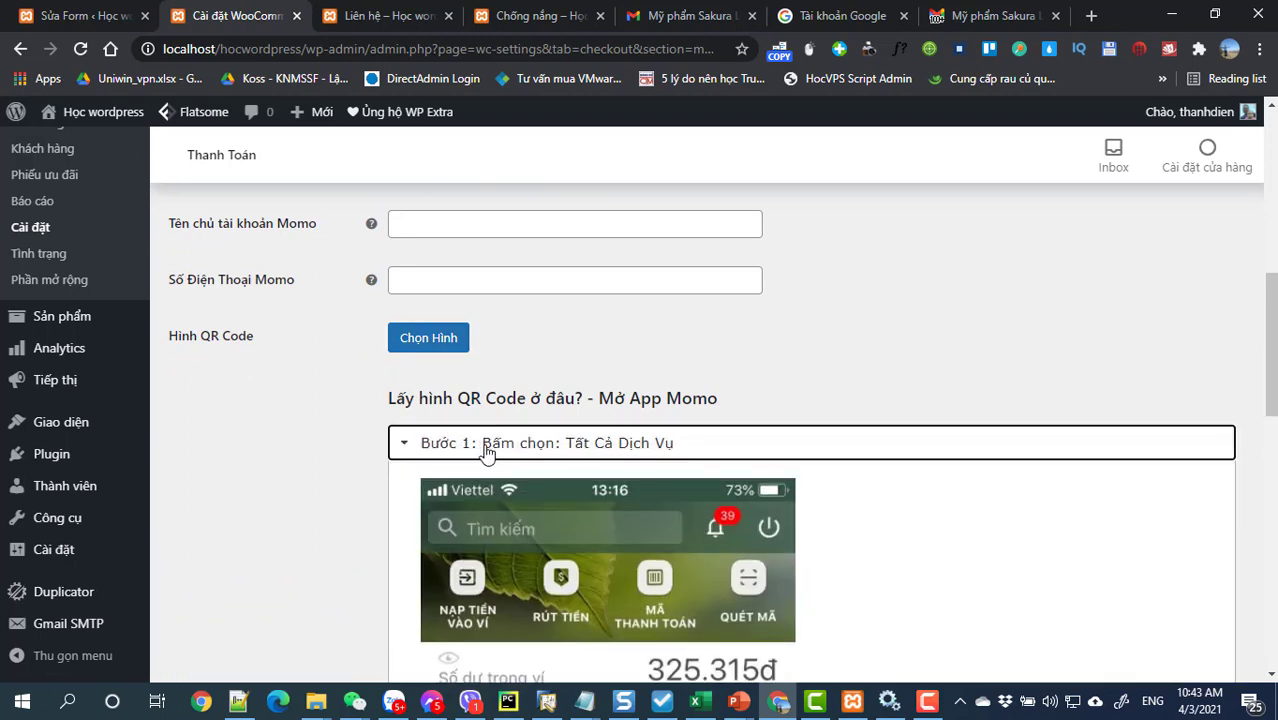
{"action": "left_click", "coordinate": [486, 447]}
{"action": "scroll", "coordinate": [486, 450], "scroll_direction": "down", "scroll_amount": 1}
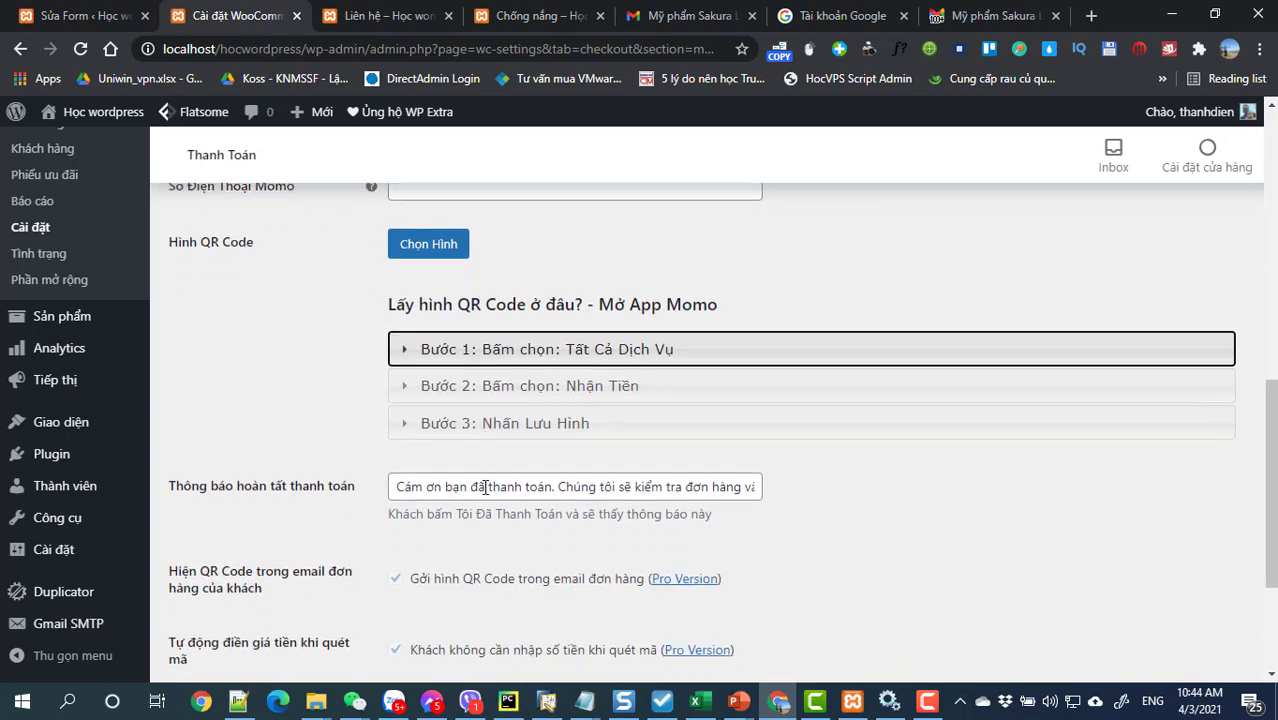
{"action": "scroll", "coordinate": [486, 487], "scroll_direction": "down", "scroll_amount": 2}
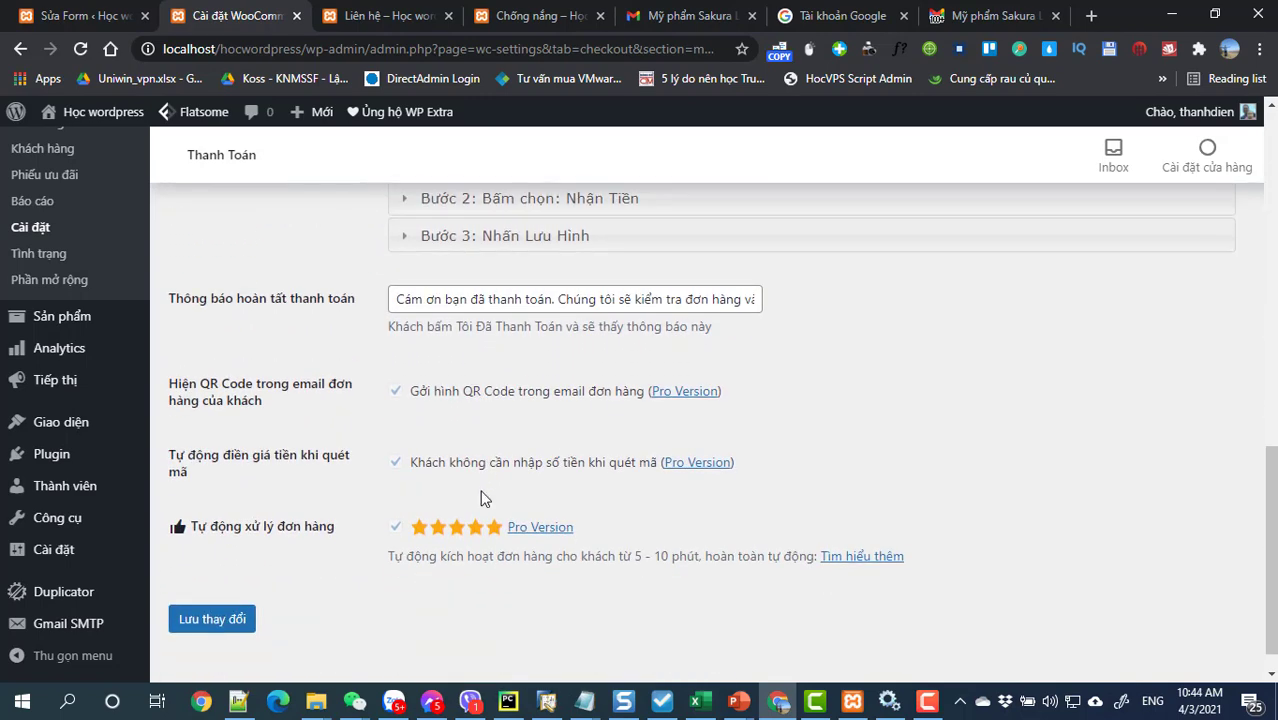
{"action": "scroll", "coordinate": [481, 498], "scroll_direction": "up", "scroll_amount": 8}
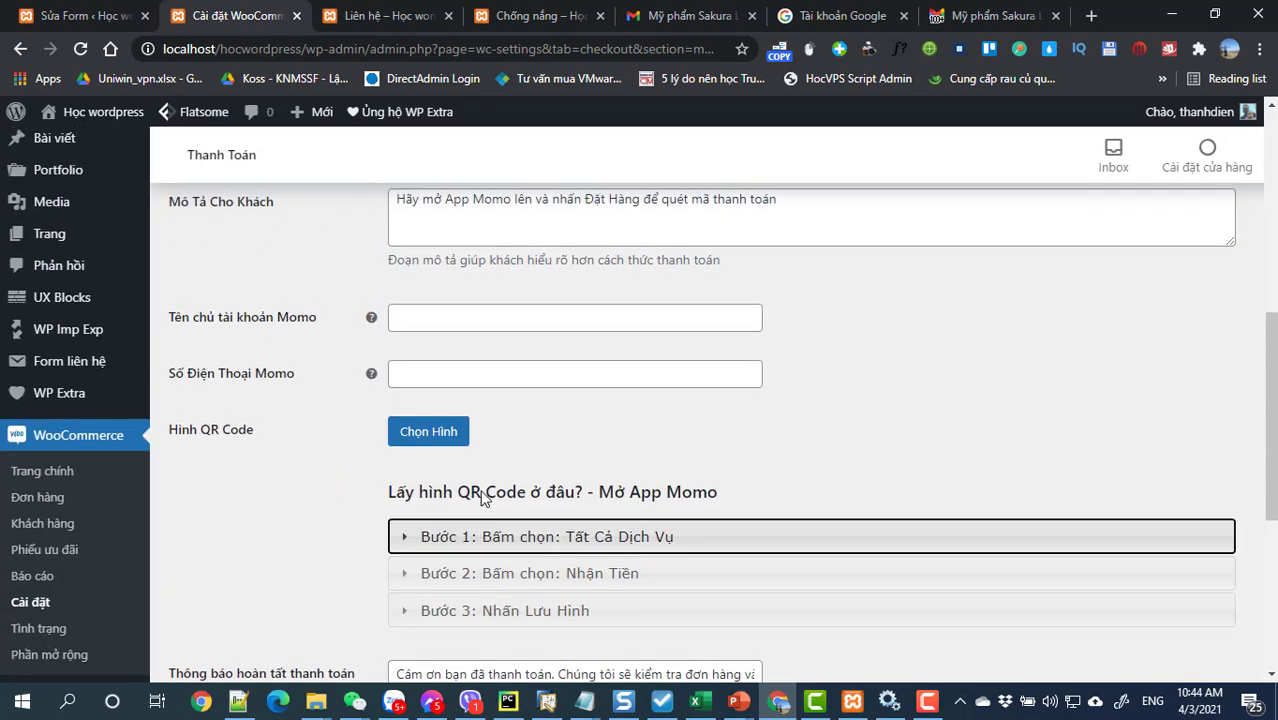
Step: Back in the payment methods list, switch off the AirPay, Grab Moca and ZaloPay QR gateways
{"action": "left_click", "coordinate": [18, 50]}
{"action": "scroll", "coordinate": [899, 536], "scroll_direction": "down", "scroll_amount": 3}
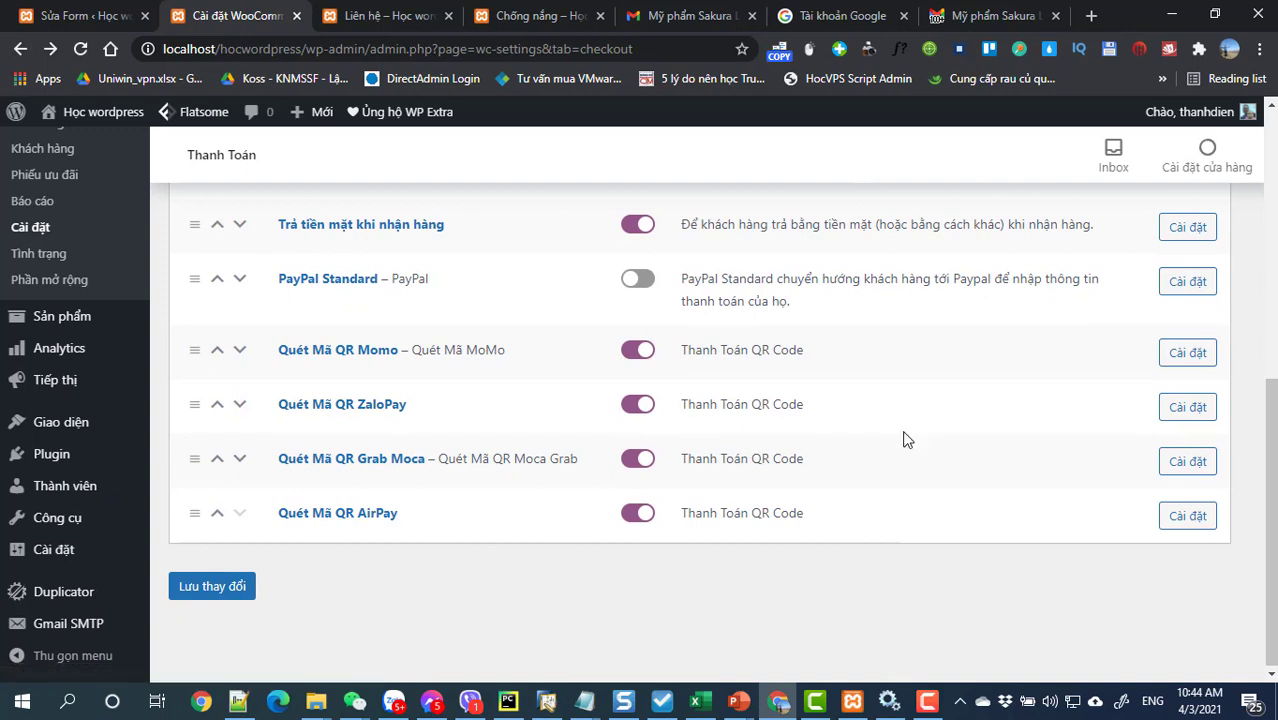
{"action": "left_click", "coordinate": [636, 515]}
{"action": "left_click", "coordinate": [634, 460]}
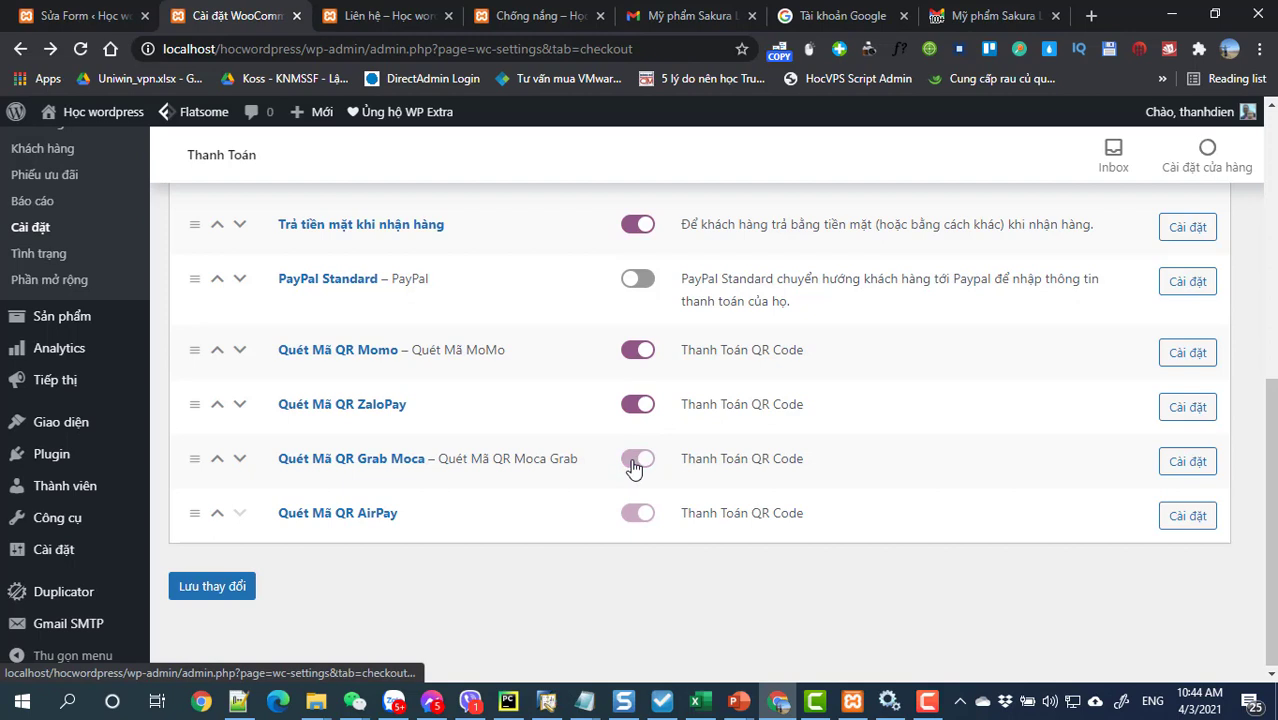
{"action": "left_click", "coordinate": [636, 406]}
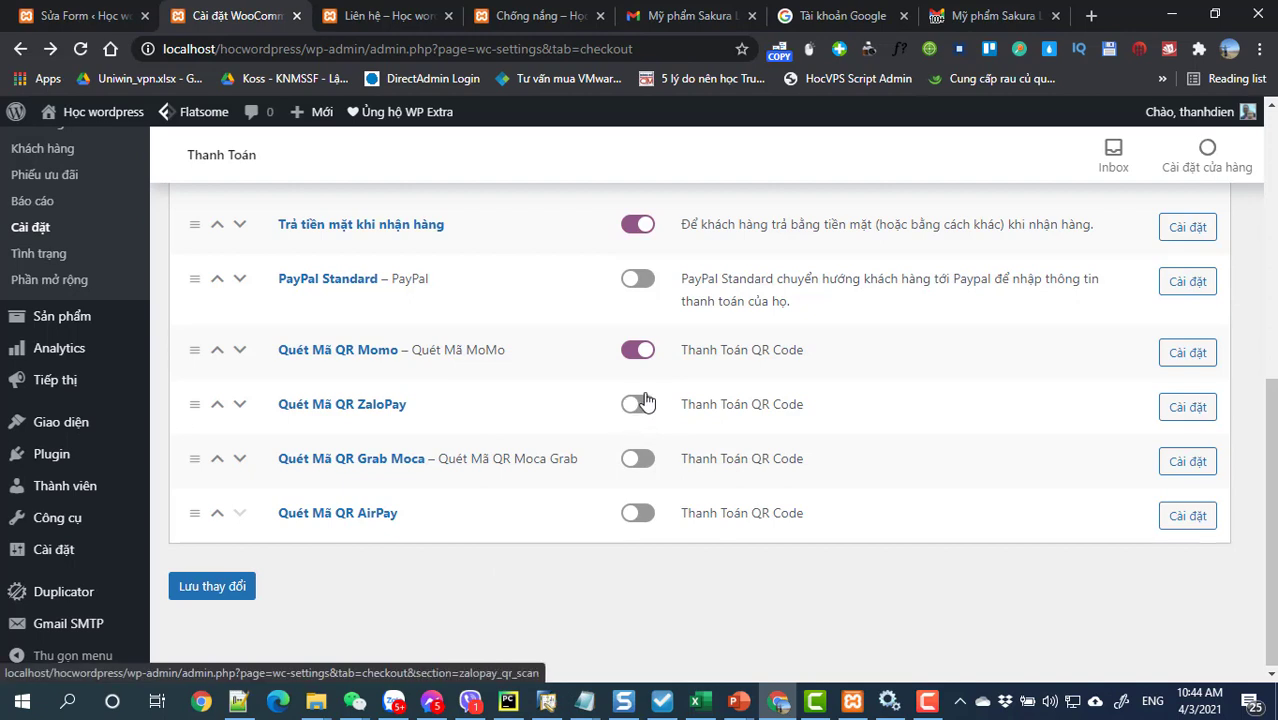
Step: Reopen the Momo QR settings, review Bước 2, and choose a Hình QR Code image
{"action": "left_click", "coordinate": [1188, 353]}
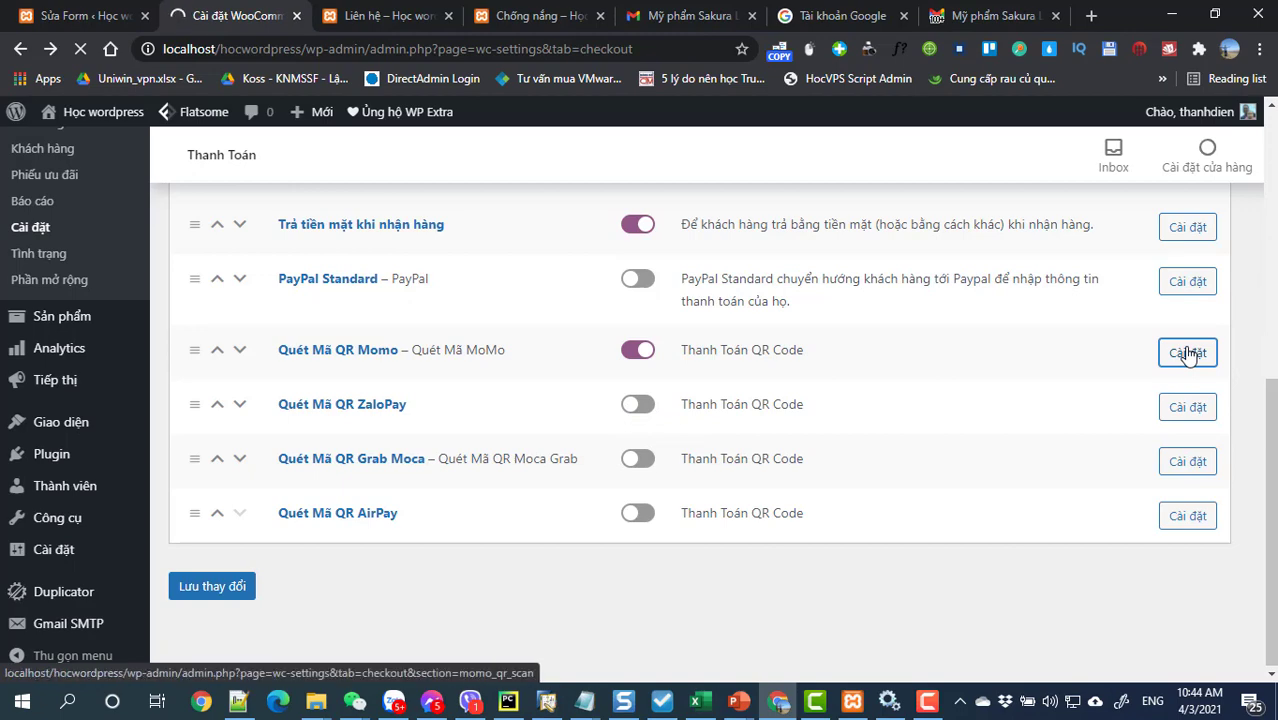
{"action": "scroll", "coordinate": [1004, 399], "scroll_direction": "down", "scroll_amount": 5}
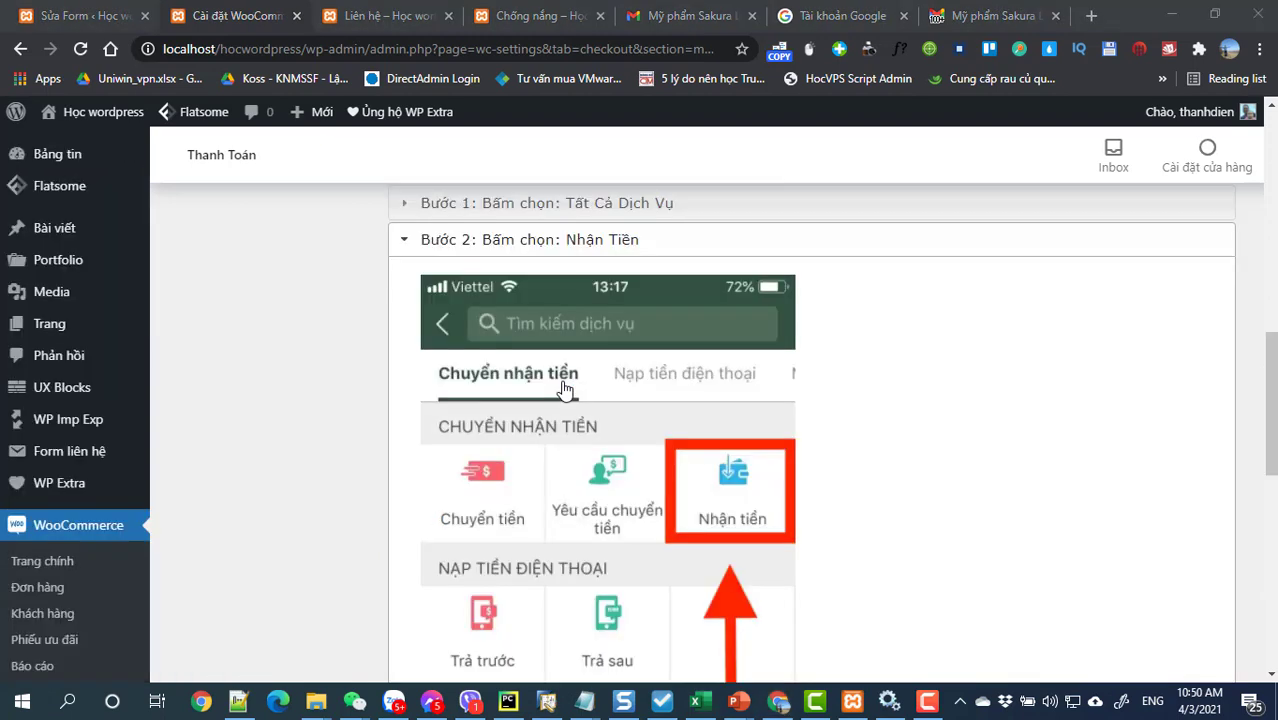
{"action": "scroll", "coordinate": [565, 394], "scroll_direction": "up", "scroll_amount": 4}
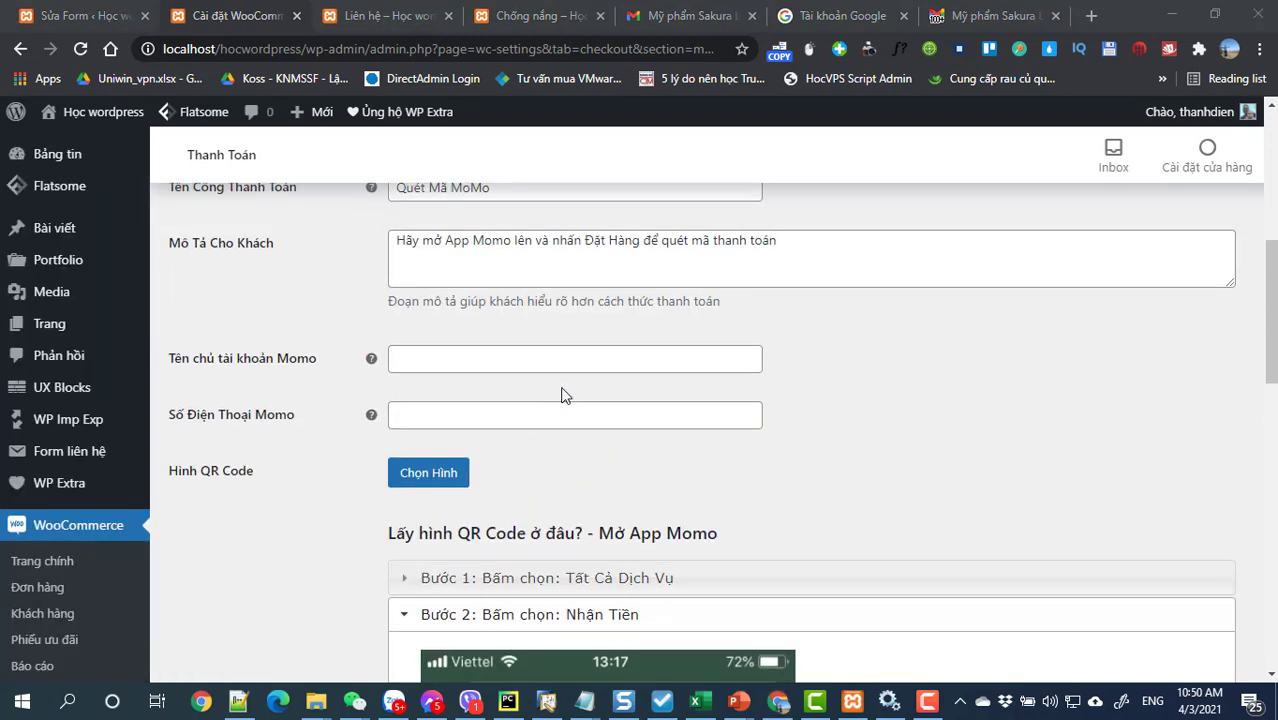
{"action": "scroll", "coordinate": [565, 405], "scroll_direction": "down", "scroll_amount": 2}
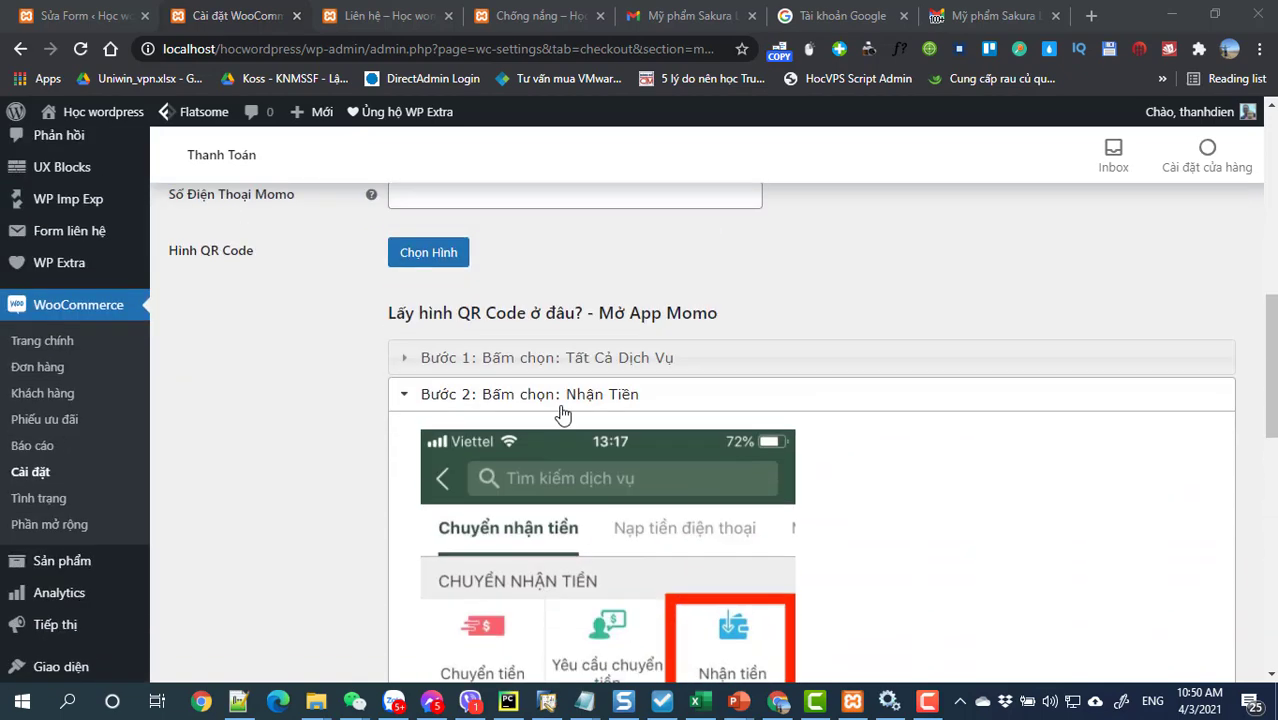
{"action": "scroll", "coordinate": [563, 413], "scroll_direction": "up", "scroll_amount": 1}
{"action": "left_click", "coordinate": [560, 423]}
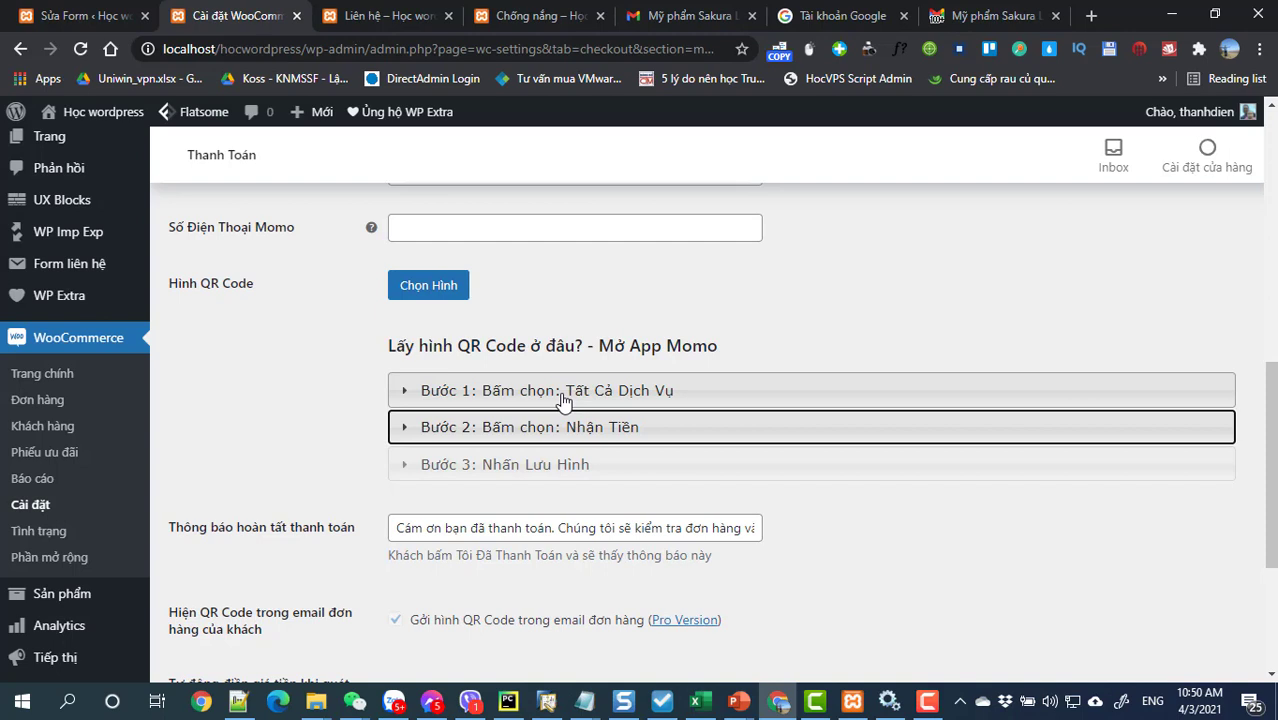
{"action": "left_click", "coordinate": [453, 290]}
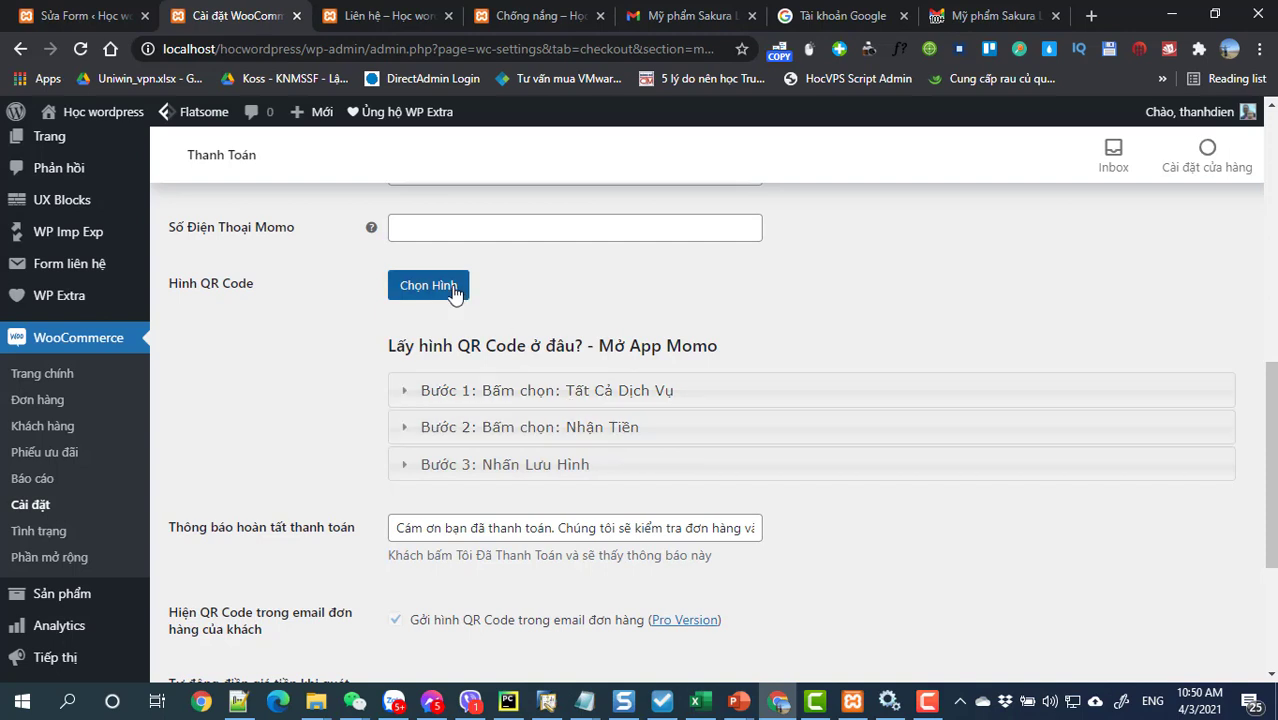
Step: Upload the QR code JPG from the Desktop and set it as the Momo QR image
{"action": "left_click", "coordinate": [58, 190]}
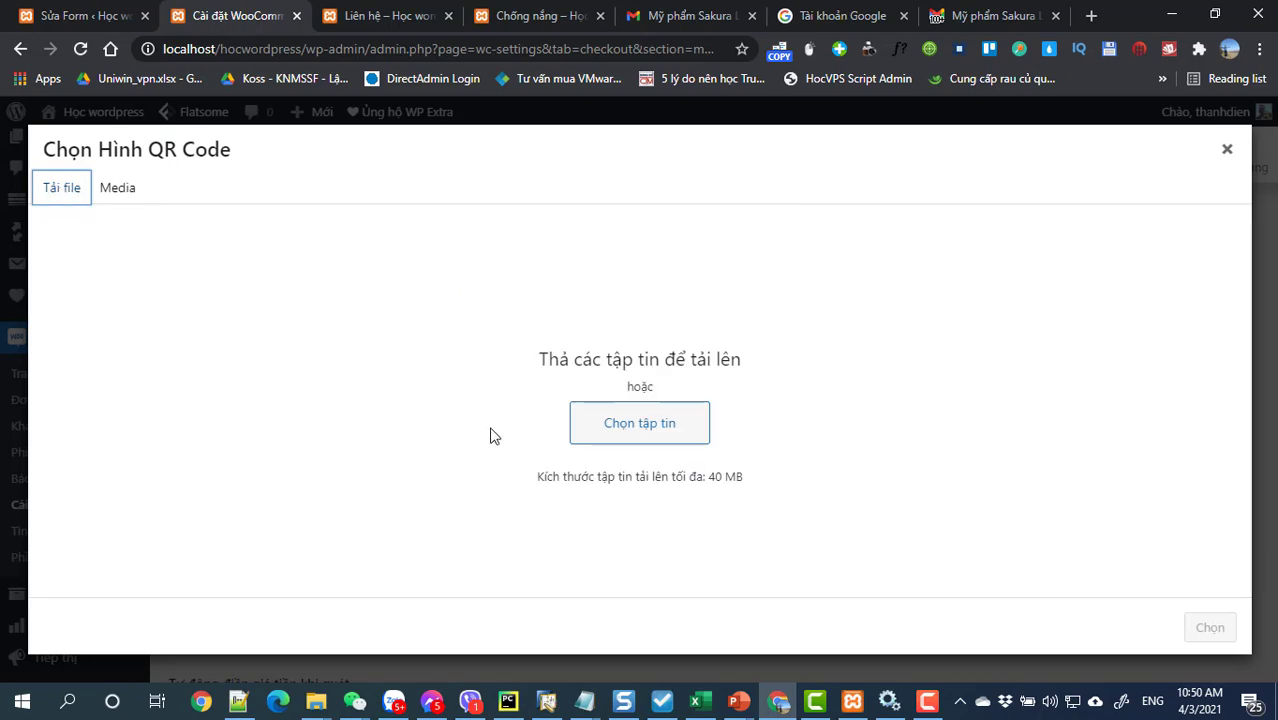
{"action": "left_click", "coordinate": [610, 428]}
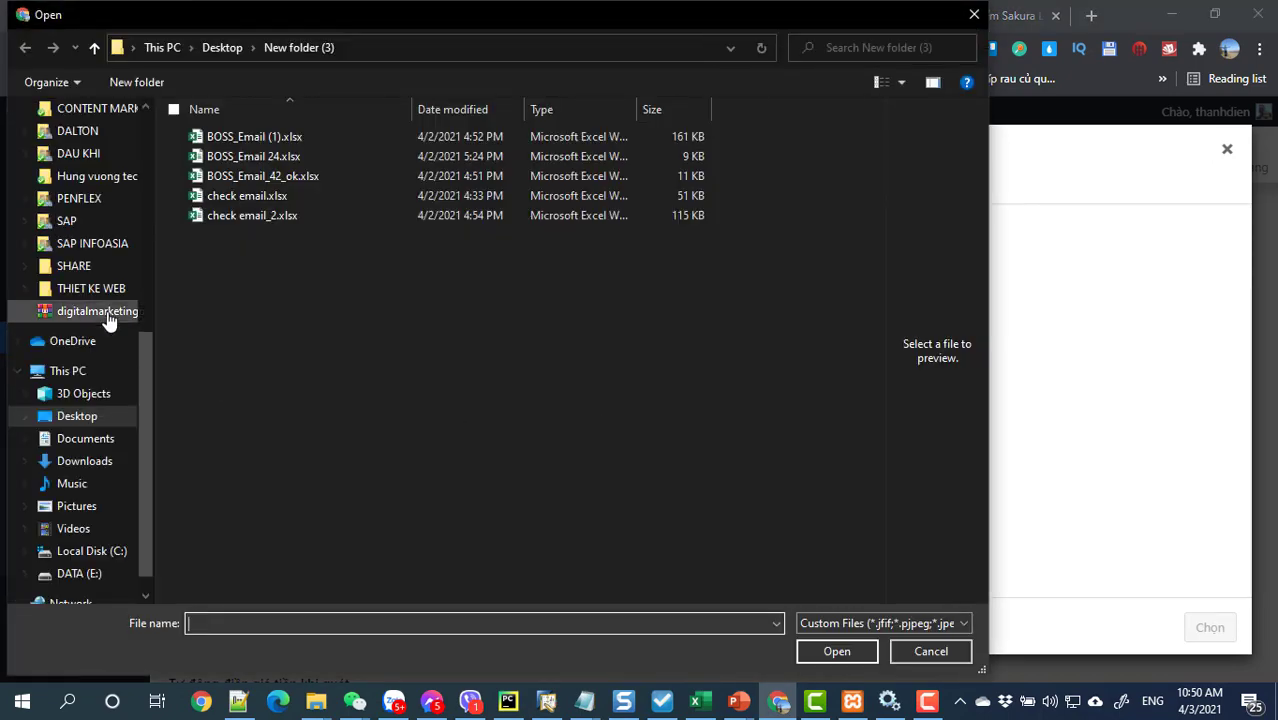
{"action": "left_click", "coordinate": [85, 416]}
{"action": "scroll", "coordinate": [353, 240], "scroll_direction": "up", "scroll_amount": 3}
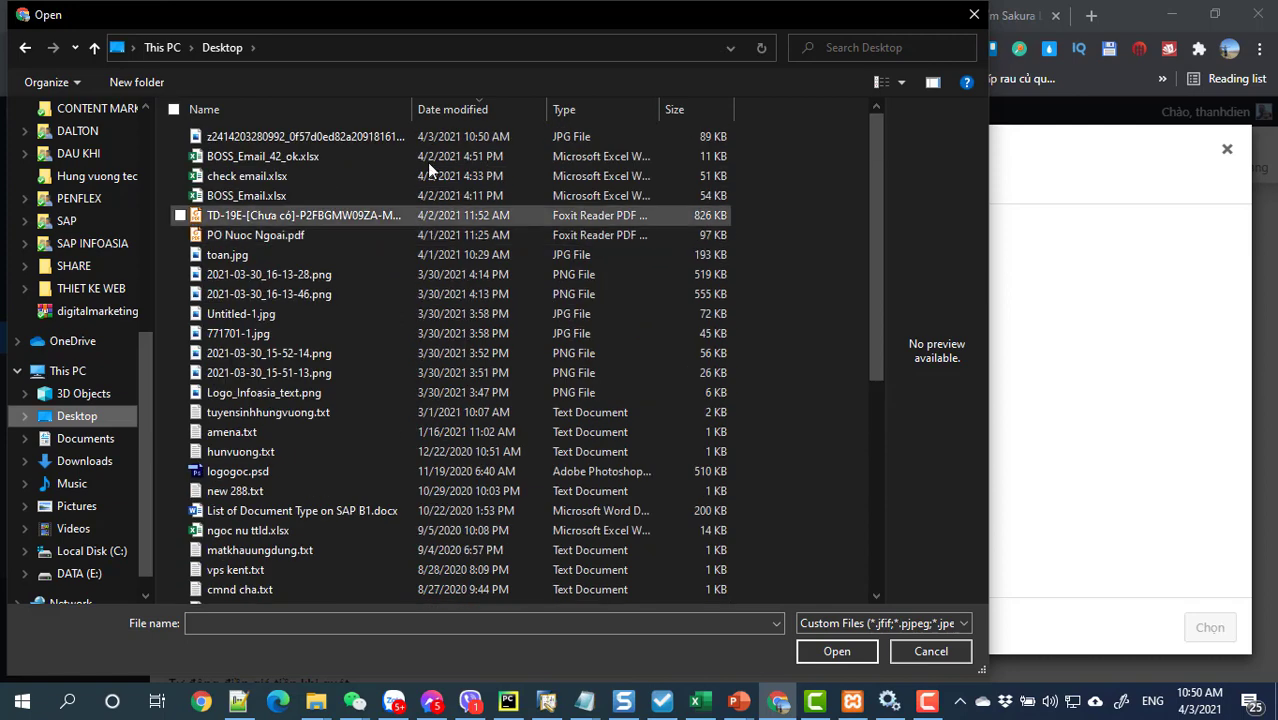
{"action": "left_click", "coordinate": [352, 137]}
{"action": "left_click", "coordinate": [834, 651]}
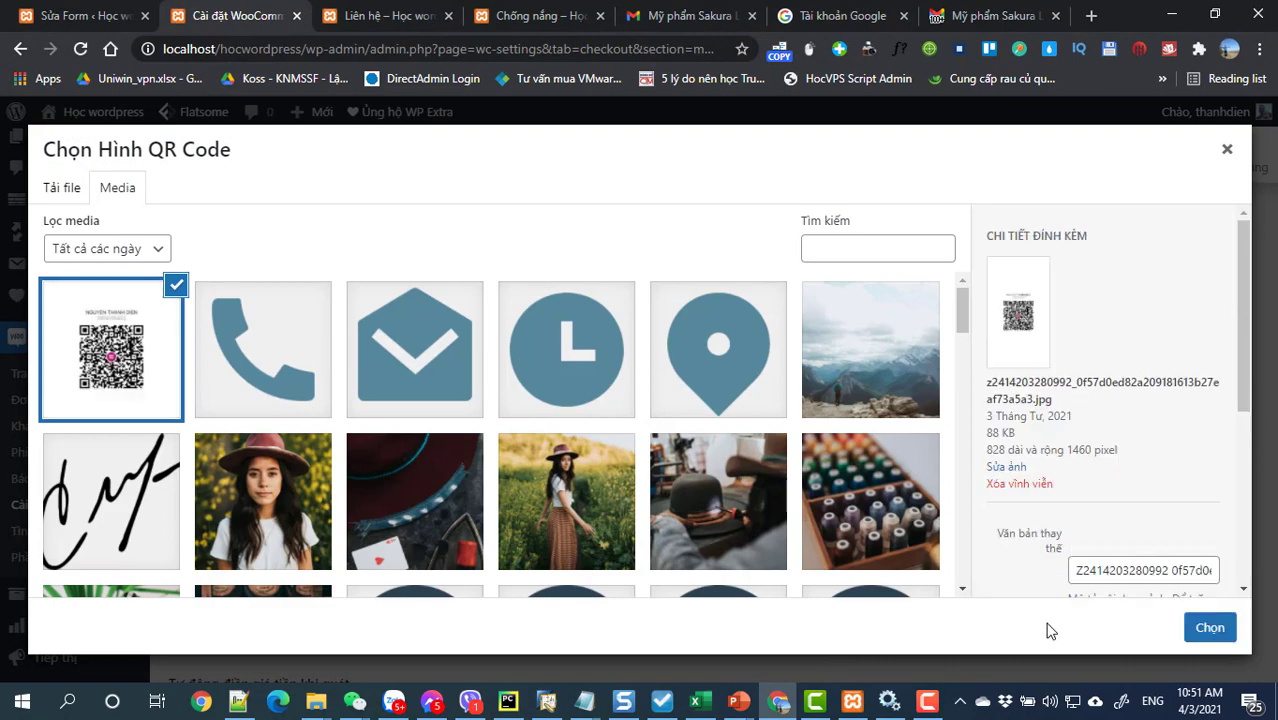
{"action": "left_click", "coordinate": [1199, 632]}
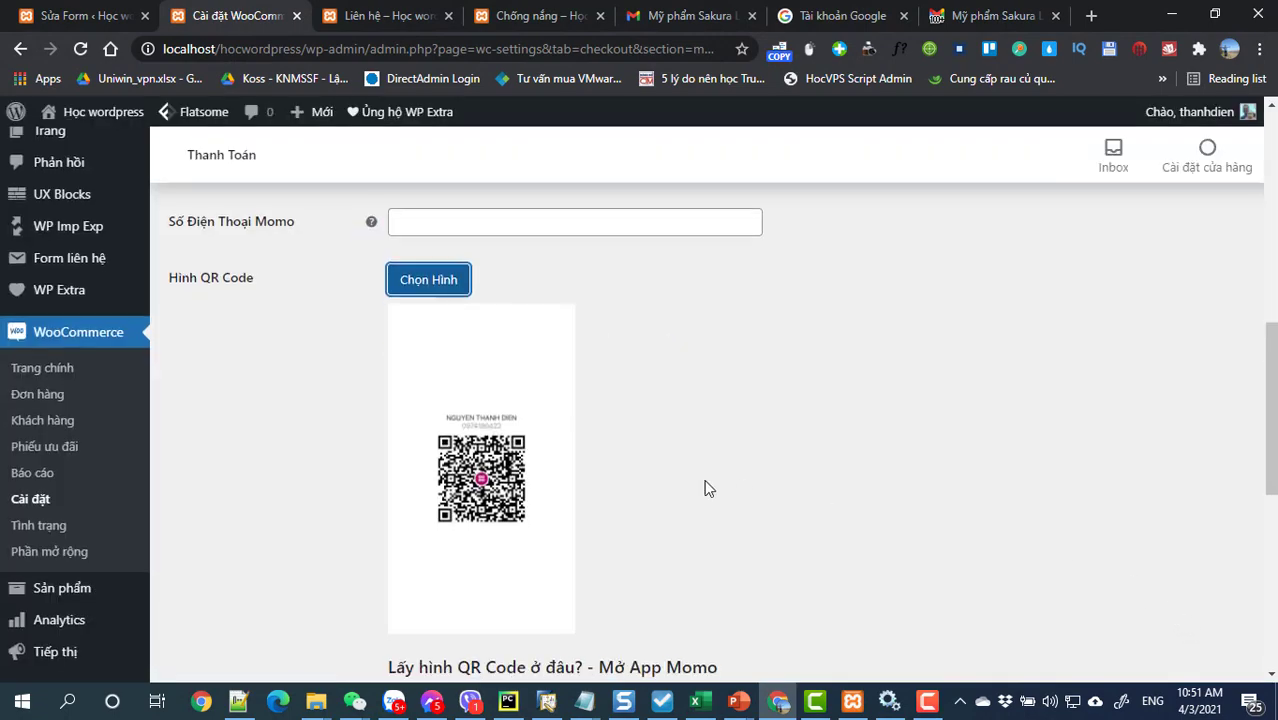
Step: Save the MoMo QR payment settings
{"action": "scroll", "coordinate": [707, 486], "scroll_direction": "down", "scroll_amount": 3}
{"action": "scroll", "coordinate": [705, 487], "scroll_direction": "down", "scroll_amount": 3}
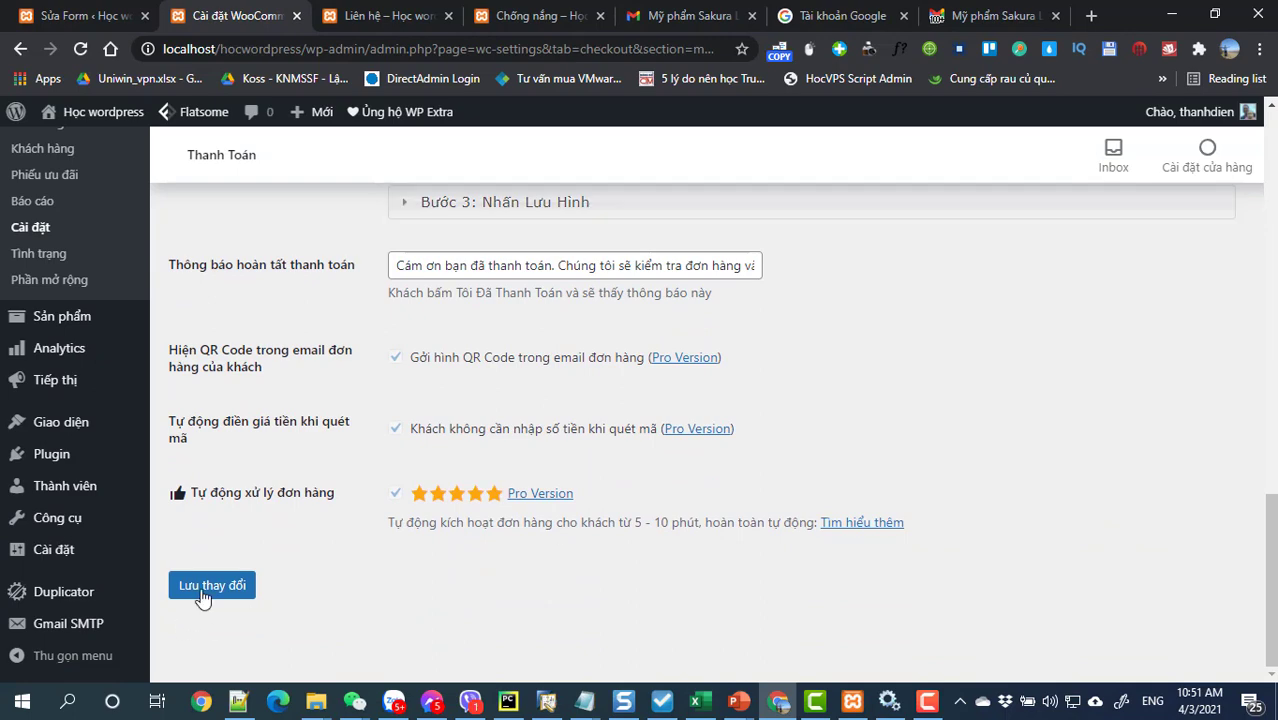
{"action": "left_click", "coordinate": [210, 587]}
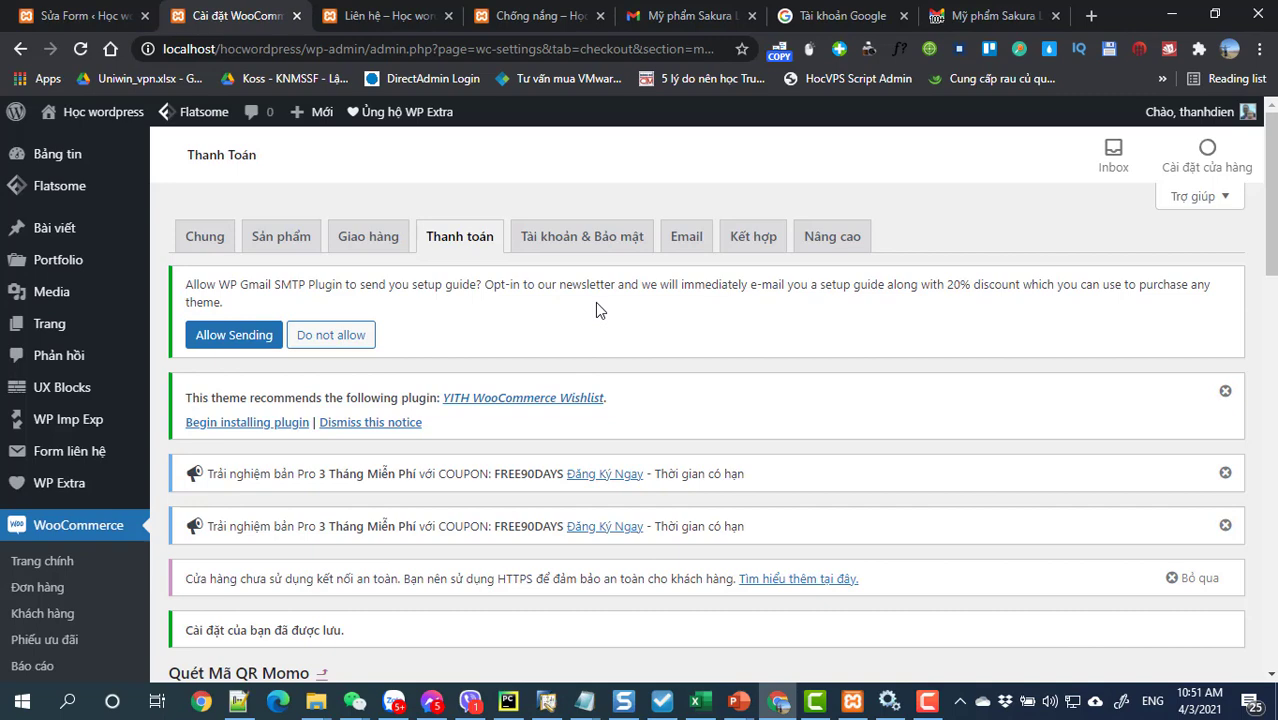
Step: Append ' và ghi chú mã đơn hàng của bạn' to the MoMo Mô Tả Cho Khách text and save
{"action": "scroll", "coordinate": [598, 320], "scroll_direction": "down", "scroll_amount": 6}
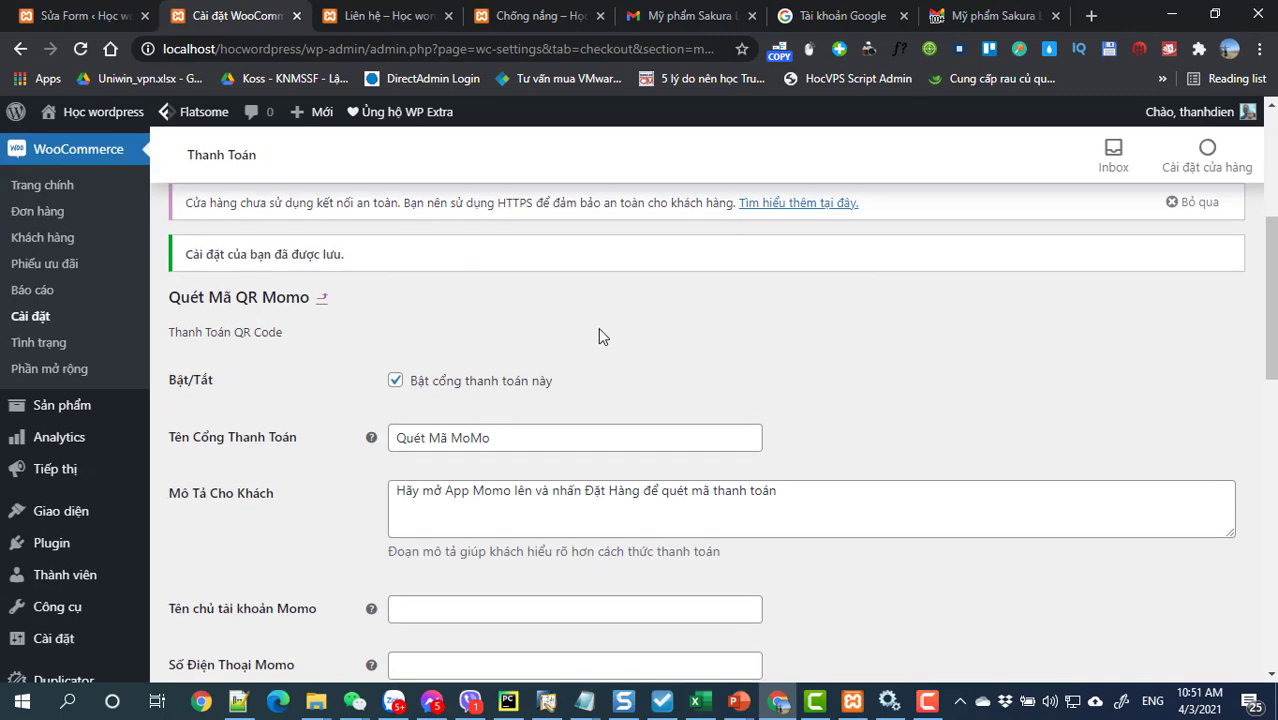
{"action": "scroll", "coordinate": [602, 326], "scroll_direction": "up", "scroll_amount": 2}
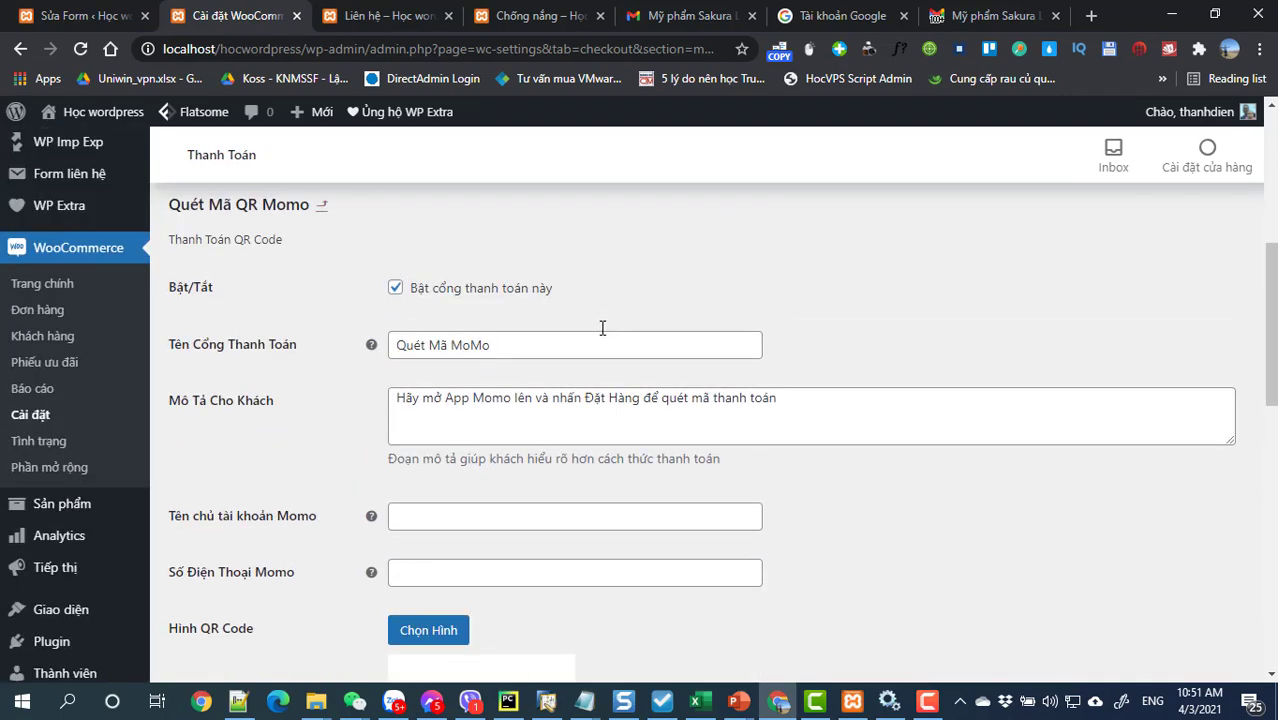
{"action": "left_click", "coordinate": [837, 403]}
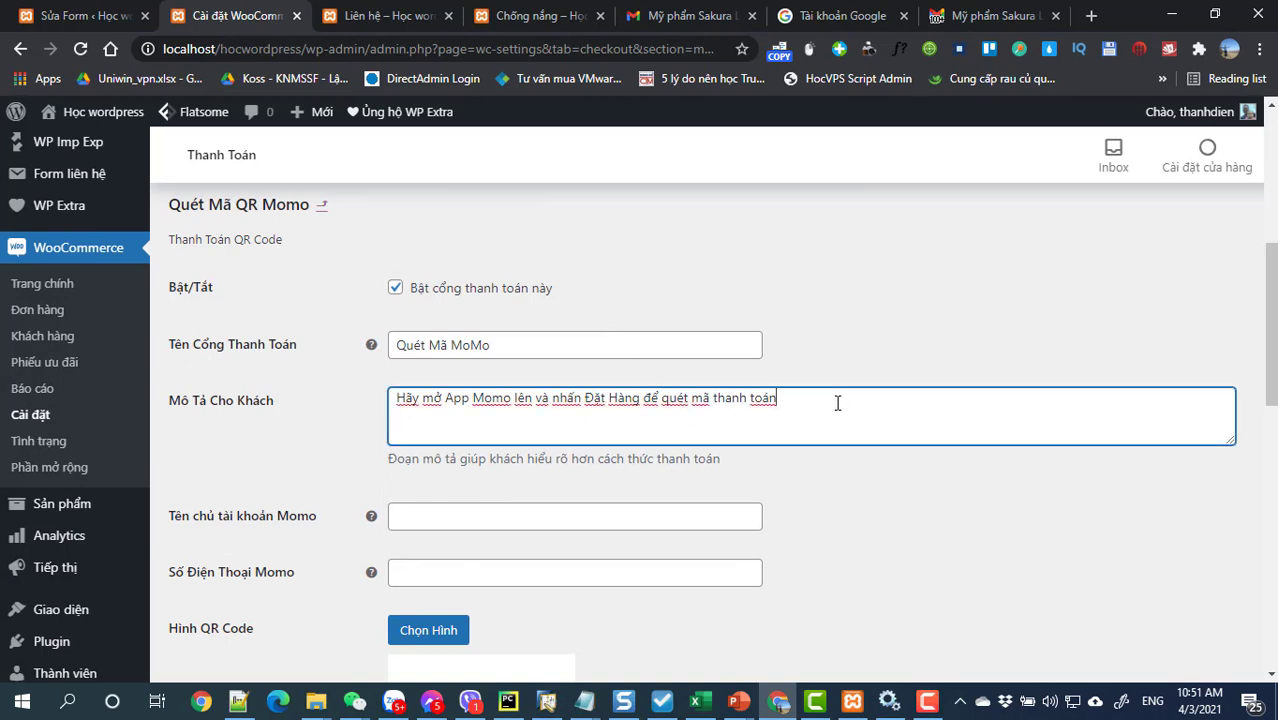
{"action": "type", "text": "và ghi chữ mã đơn"}
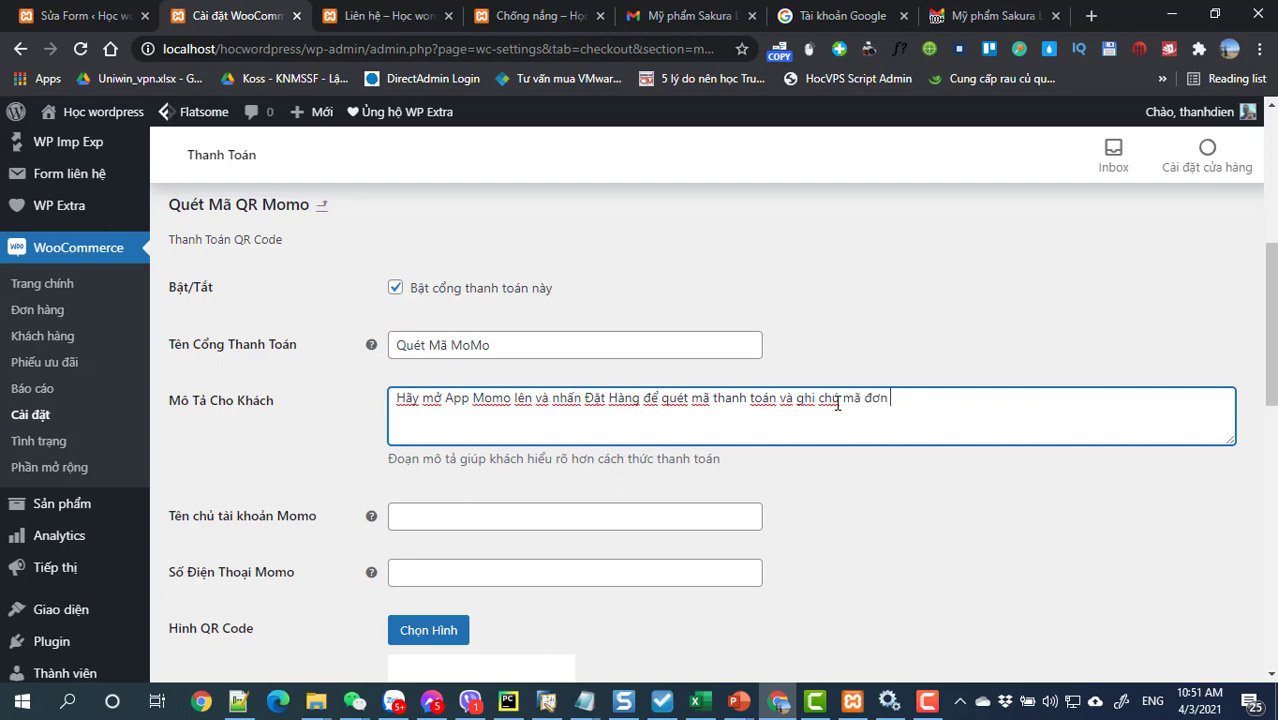
{"action": "type", "text": " hàng cả"}
{"action": "type", "text": "a ban"}
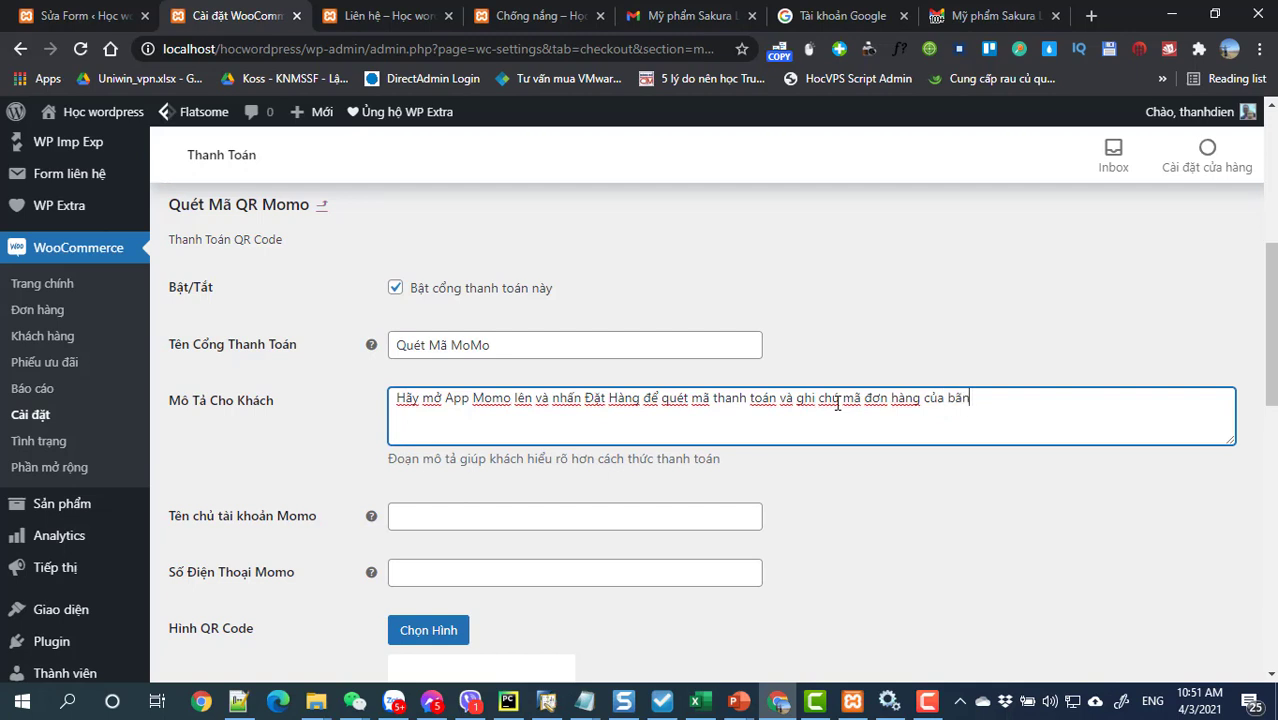
{"action": "key", "text": "BackSpace"}
{"action": "type", "text": "an"}
{"action": "scroll", "coordinate": [653, 485], "scroll_direction": "down", "scroll_amount": 3}
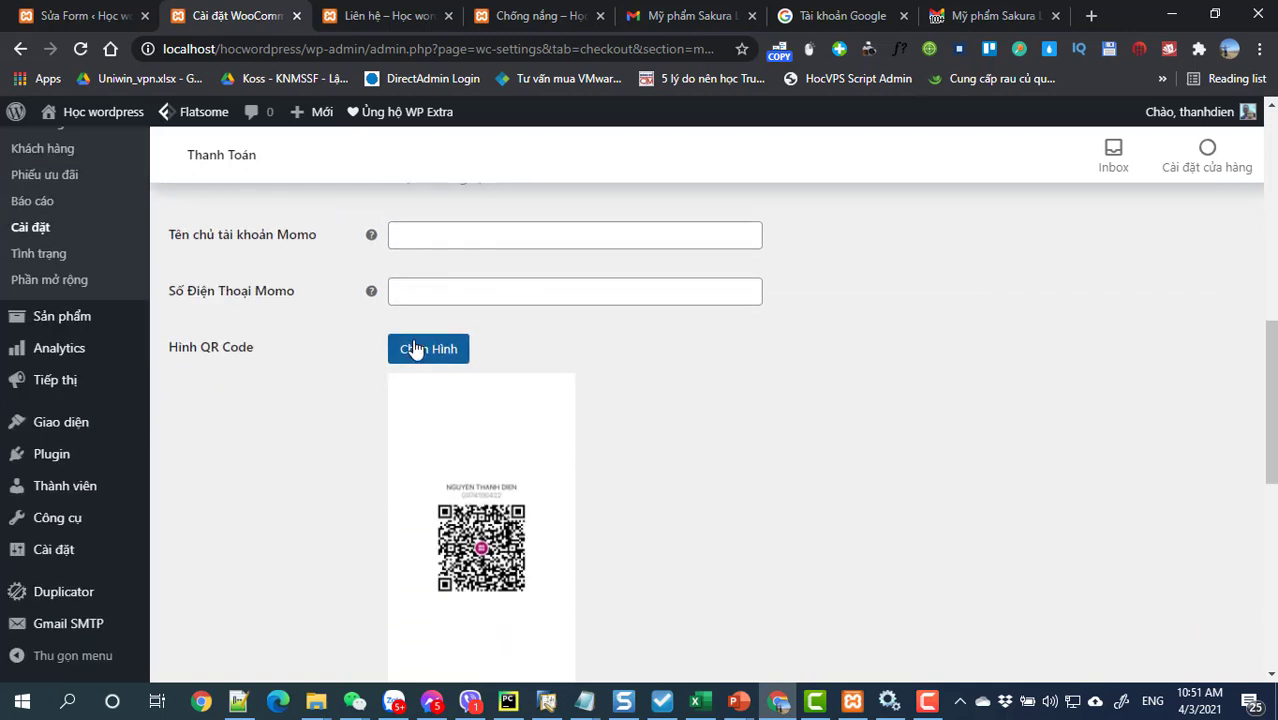
{"action": "scroll", "coordinate": [286, 519], "scroll_direction": "down", "scroll_amount": 5}
{"action": "scroll", "coordinate": [286, 525], "scroll_direction": "down", "scroll_amount": 2}
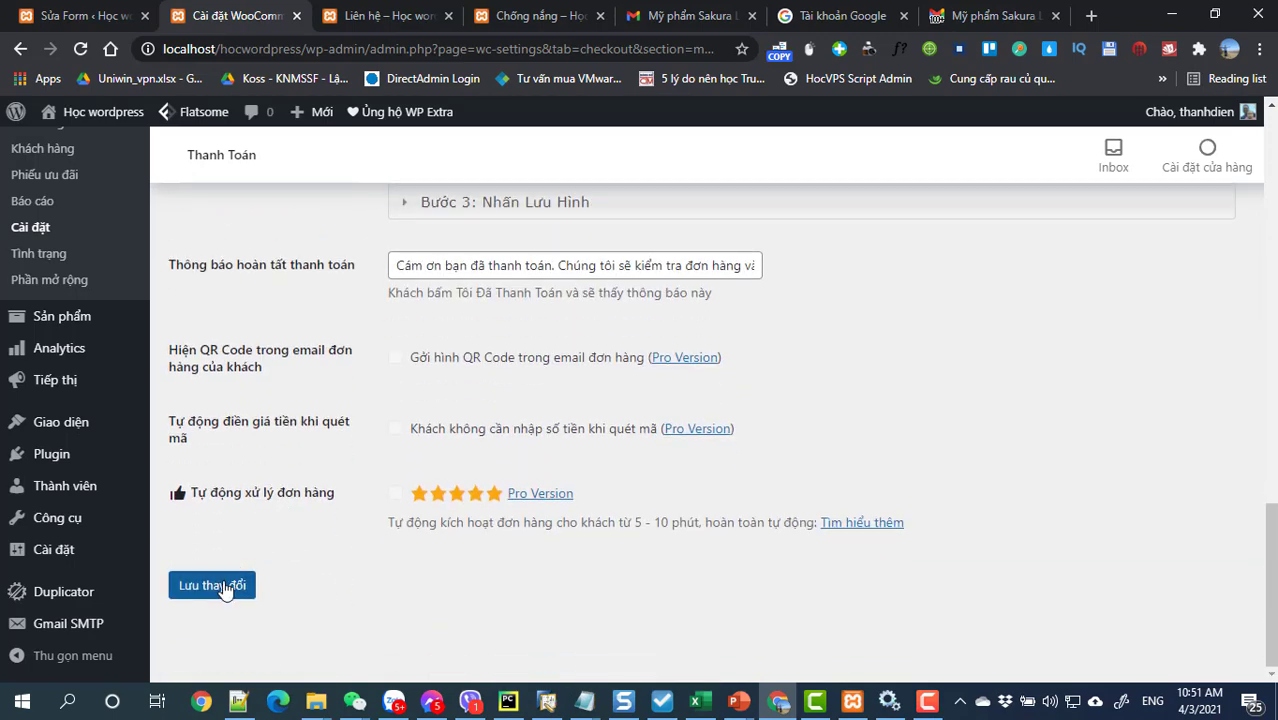
{"action": "left_click", "coordinate": [224, 587]}
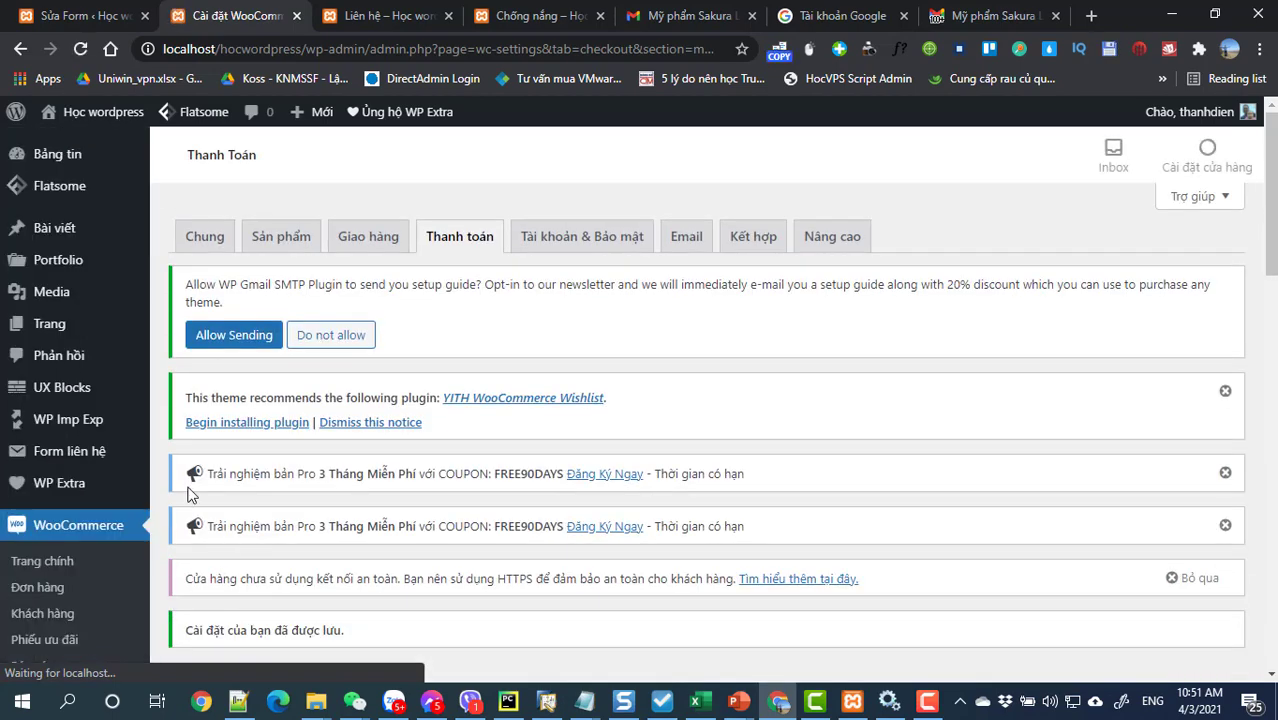
{"action": "mouse_move", "coordinate": [120, 408]}
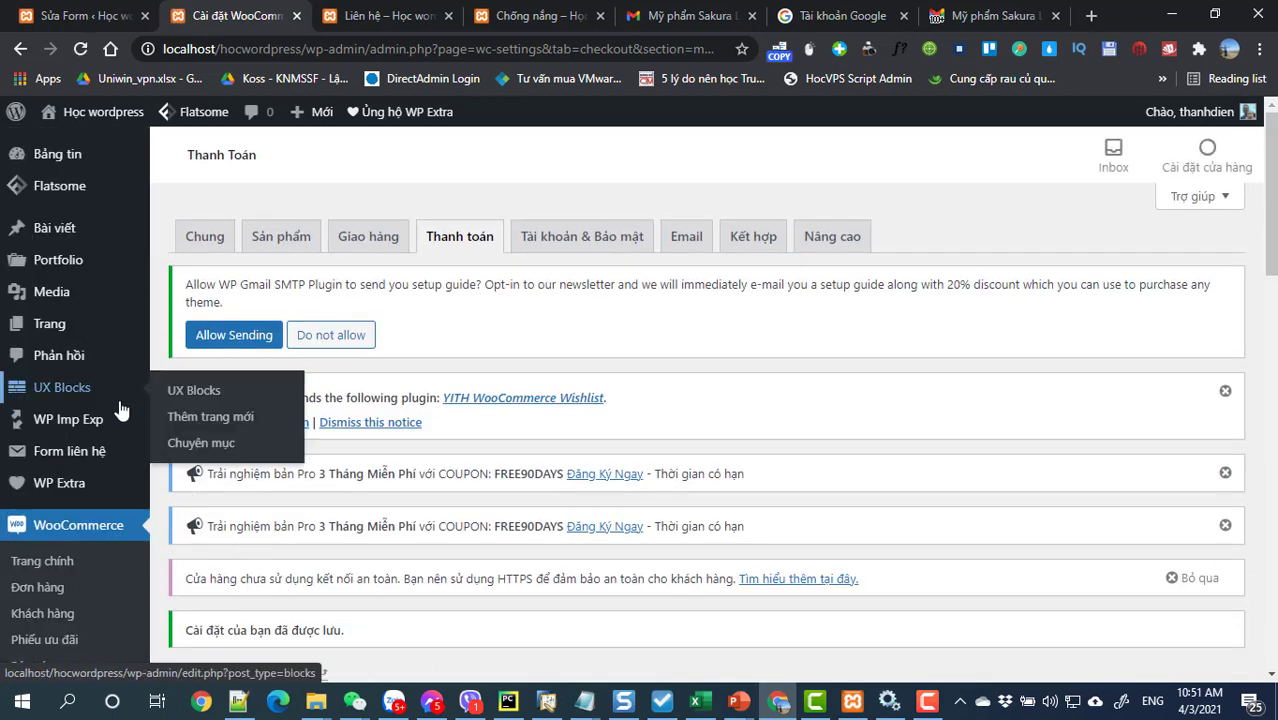
Step: Check the Giao hàng settings for shipping zones, finding none, then go to the installed plugins page
{"action": "left_click", "coordinate": [357, 250]}
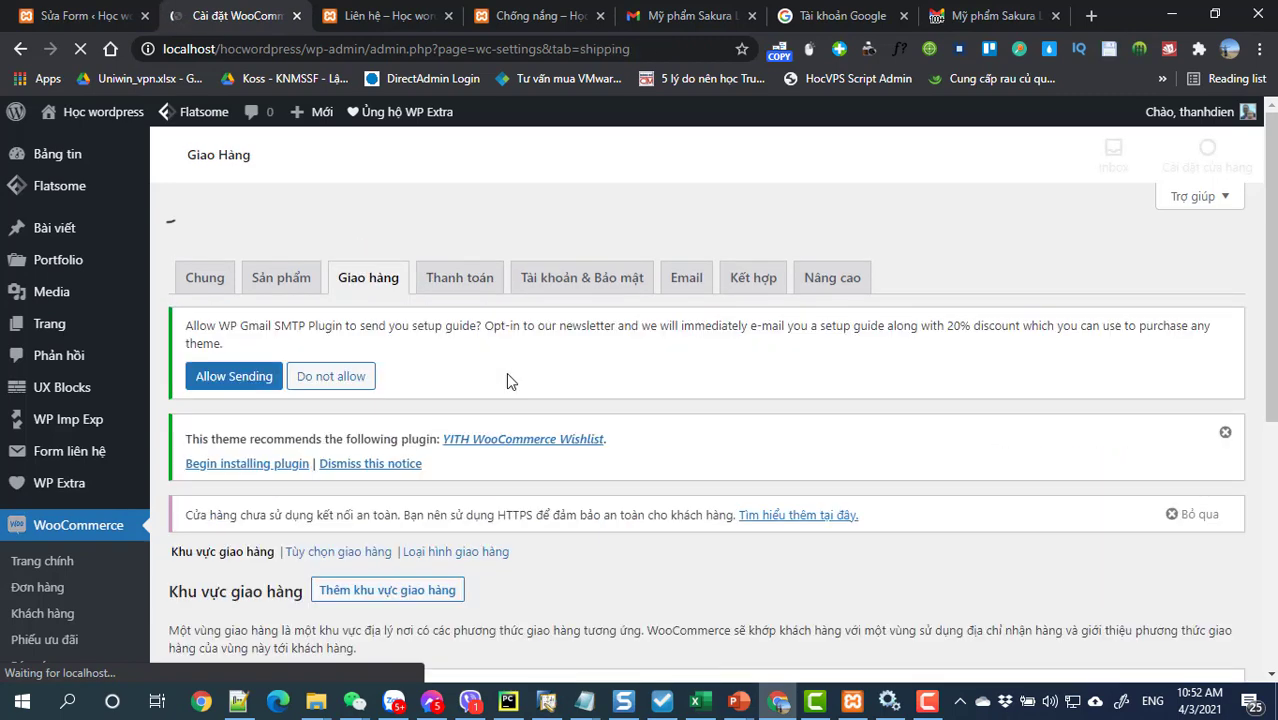
{"action": "scroll", "coordinate": [507, 375], "scroll_direction": "down", "scroll_amount": 4}
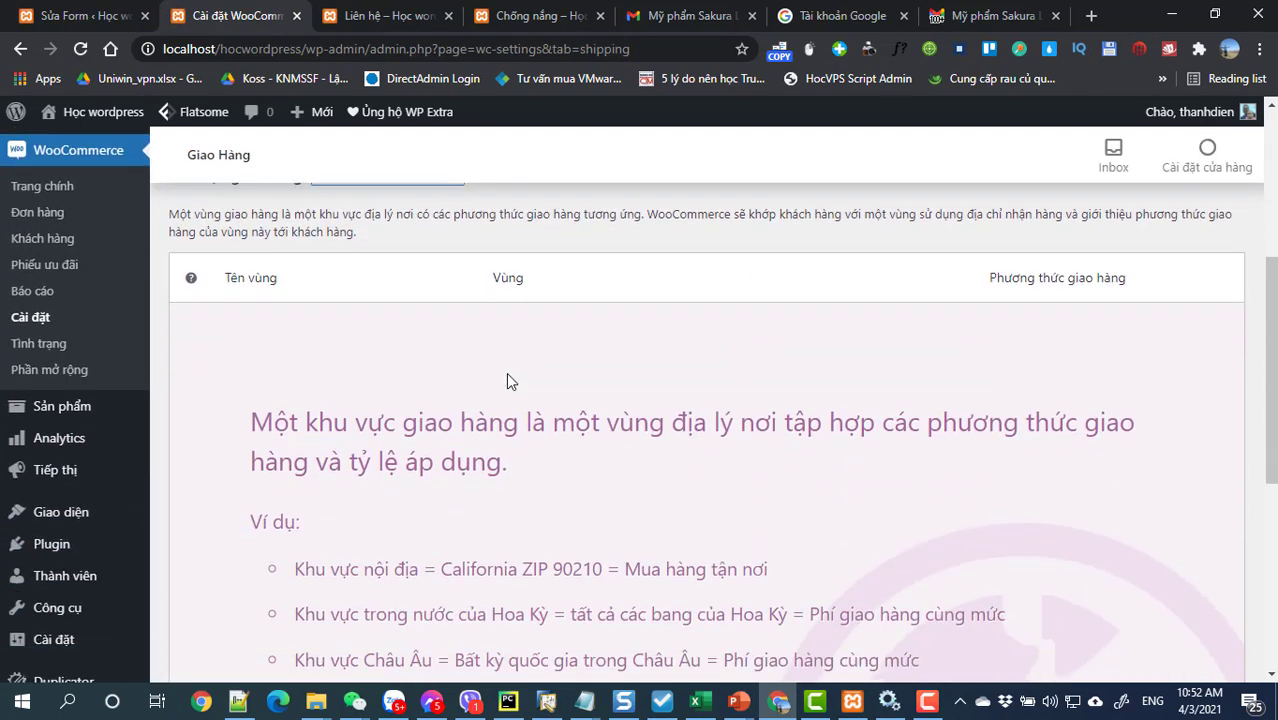
{"action": "scroll", "coordinate": [506, 381], "scroll_direction": "down", "scroll_amount": 2}
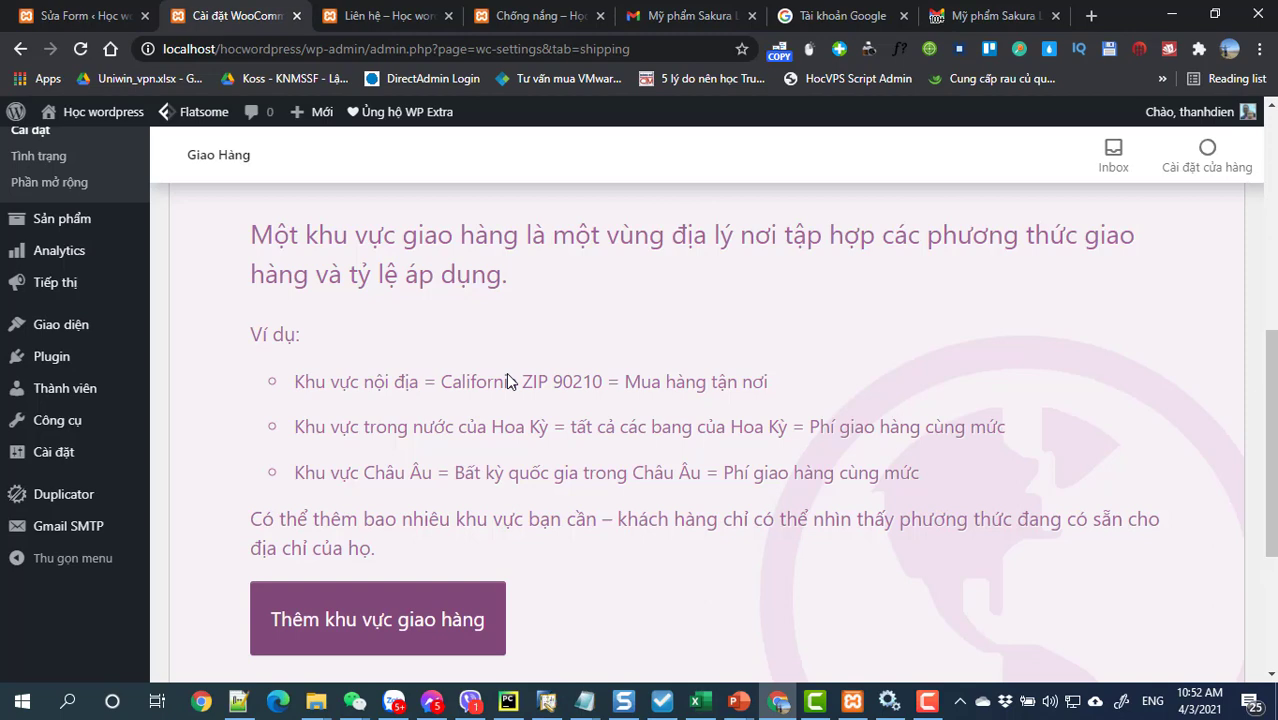
{"action": "left_click", "coordinate": [50, 360]}
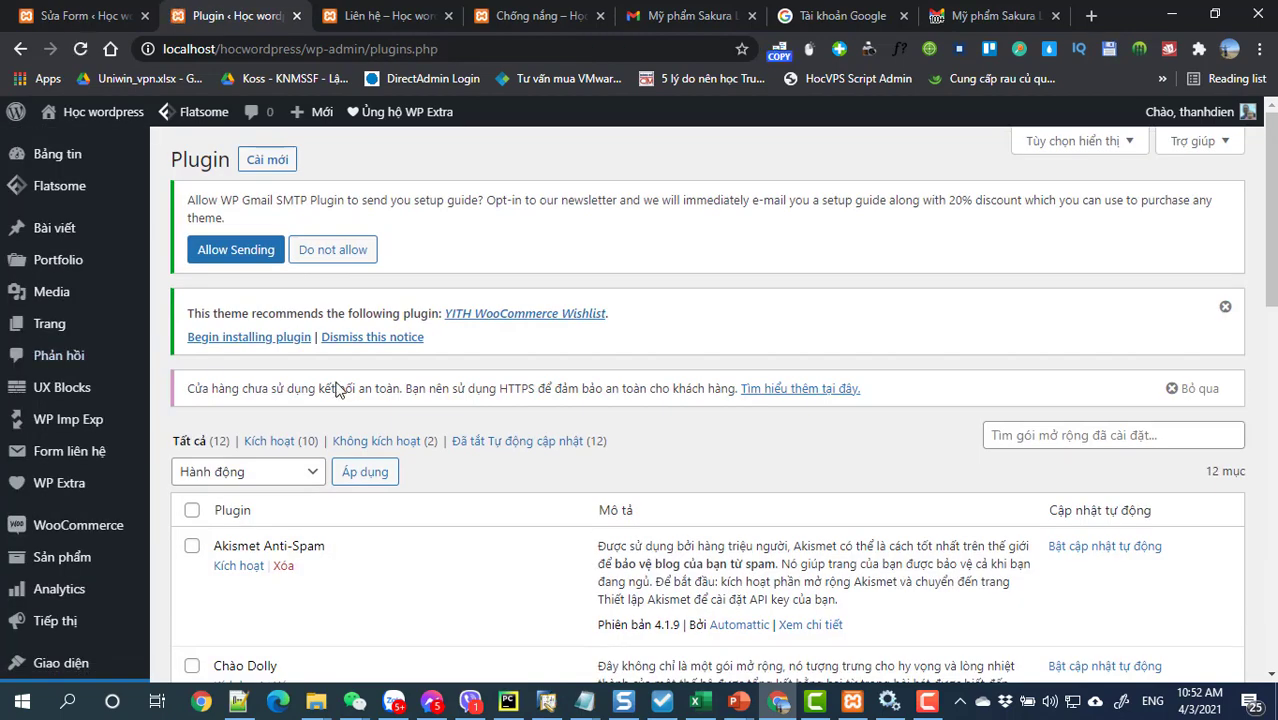
Step: Search the Cài mới plugin directory for 'shipping viet nam' and browse the five results
{"action": "left_click", "coordinate": [268, 160]}
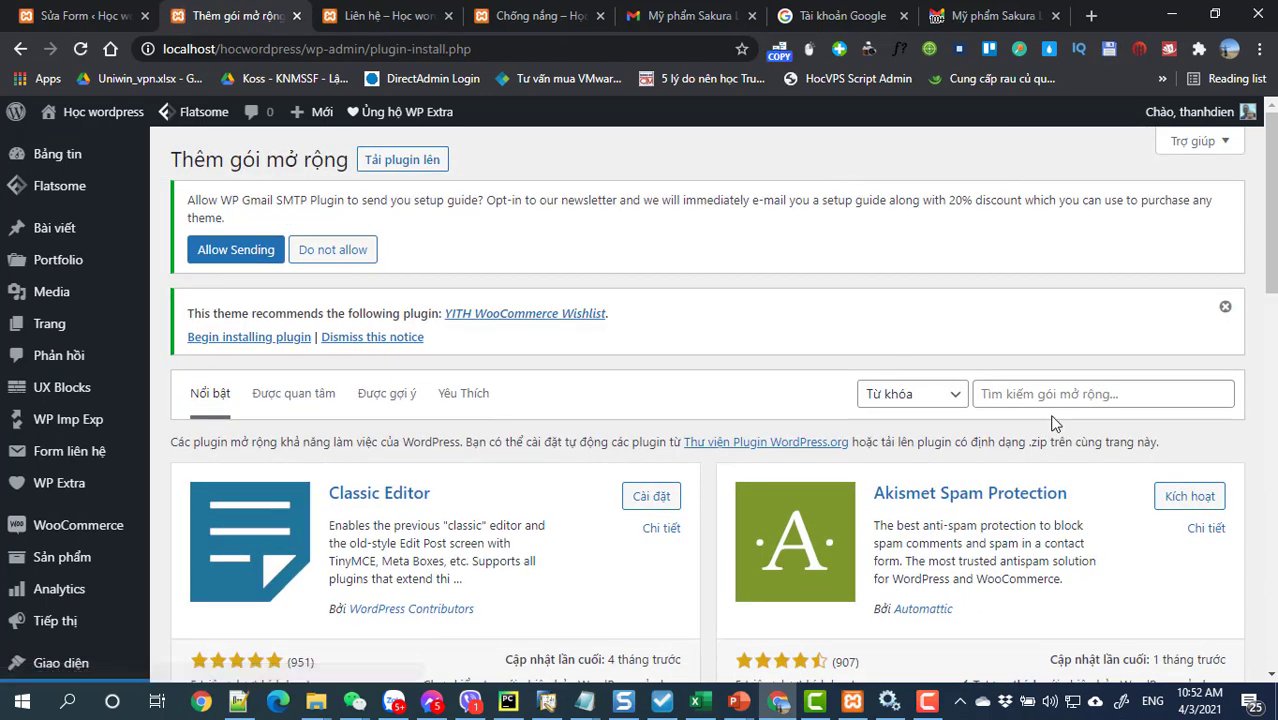
{"action": "left_click", "coordinate": [1038, 385]}
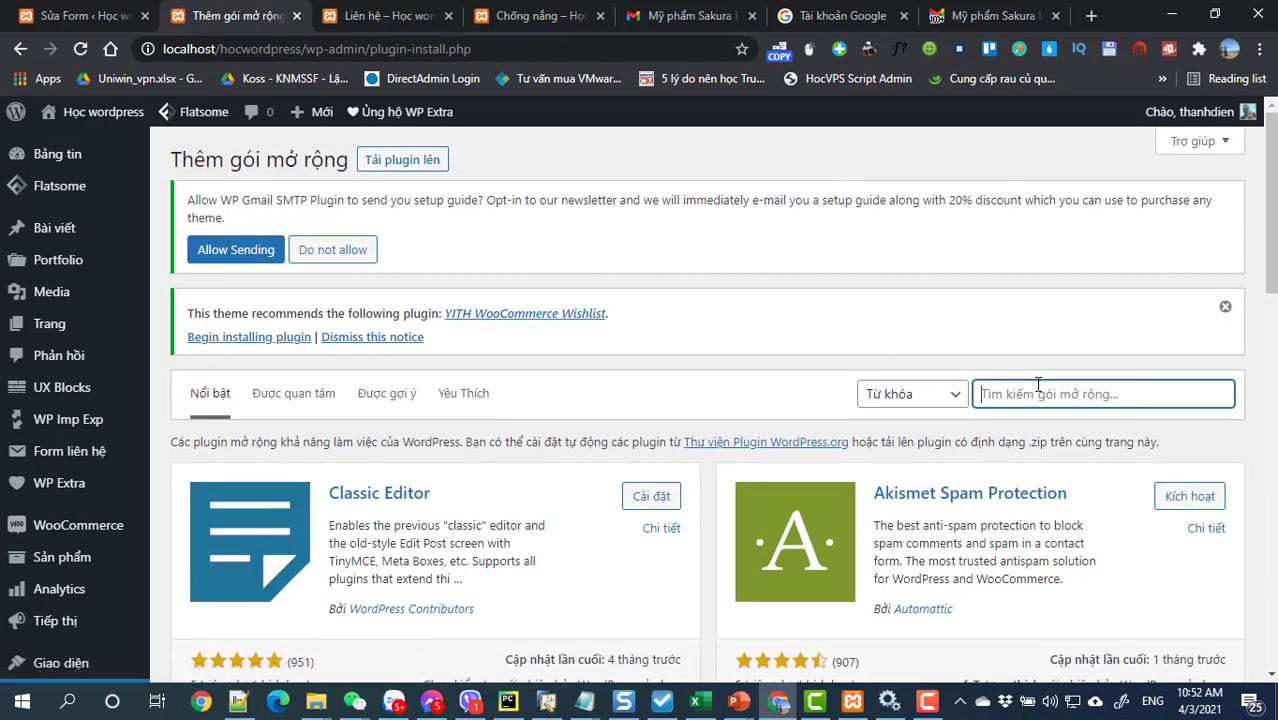
{"action": "left_click", "coordinate": [1038, 385]}
{"action": "type", "text": "shi"}
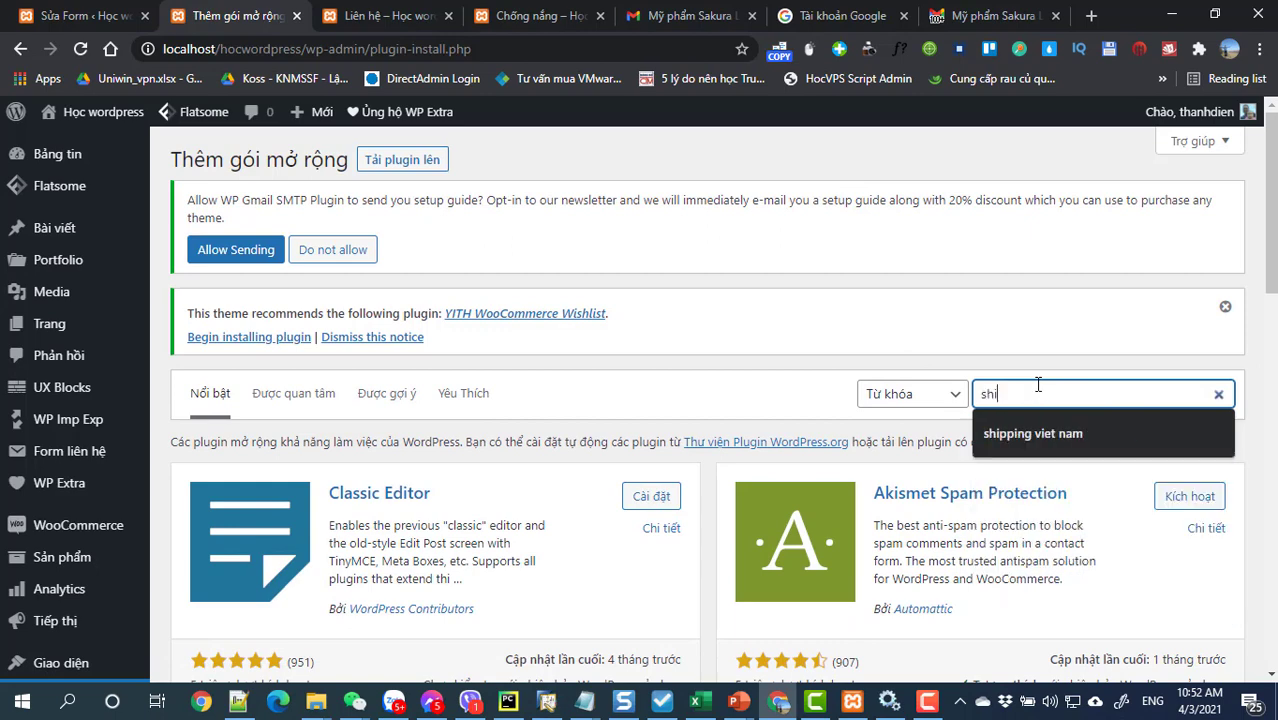
{"action": "key", "text": "Down"}
{"action": "key", "text": "Return"}
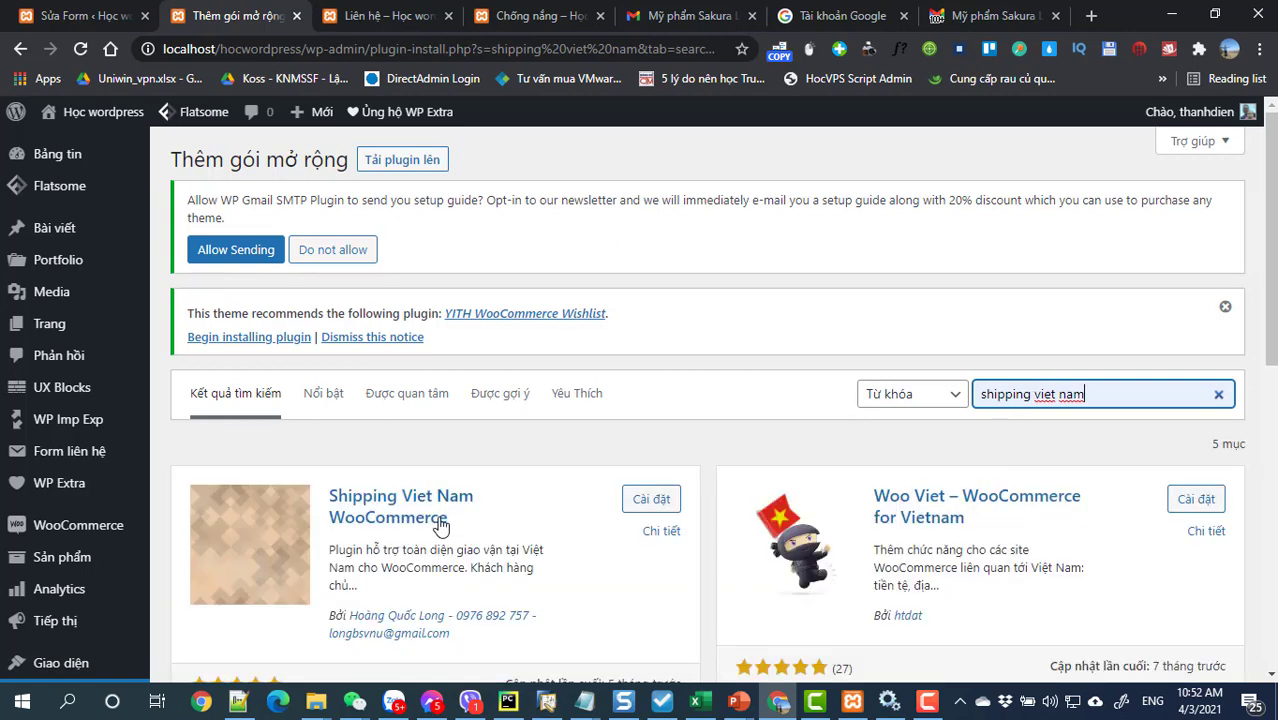
{"action": "scroll", "coordinate": [570, 585], "scroll_direction": "down", "scroll_amount": 1}
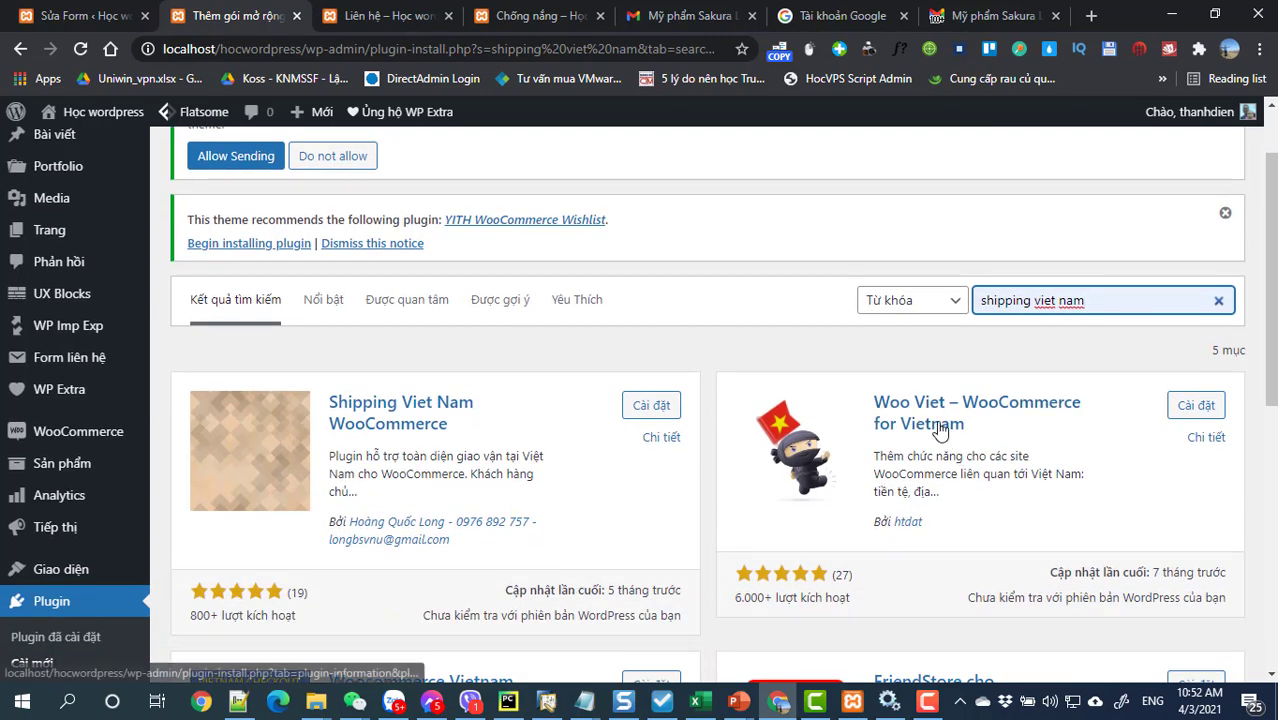
{"action": "scroll", "coordinate": [940, 436], "scroll_direction": "down", "scroll_amount": 2}
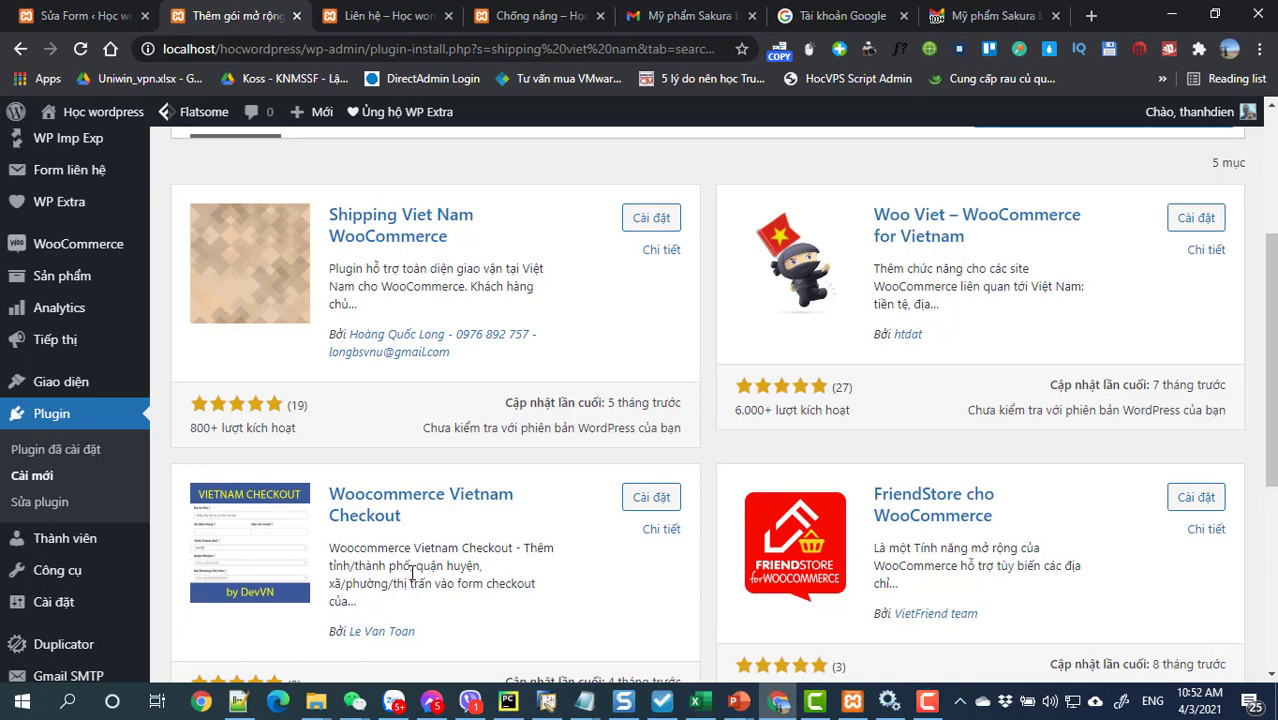
Step: Install Woocommerce Vietnam Checkout from the search results and activate it, making 11 active plugins
{"action": "left_click", "coordinate": [632, 501]}
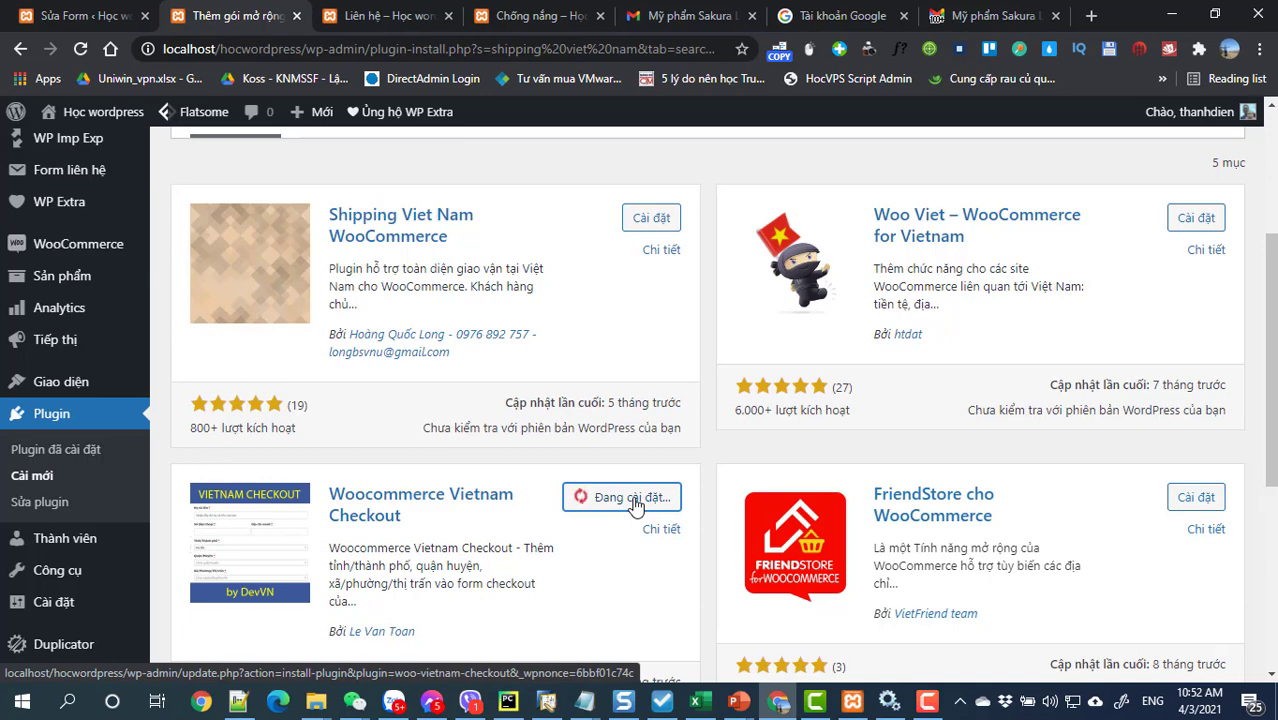
{"action": "scroll", "coordinate": [634, 505], "scroll_direction": "down", "scroll_amount": 3}
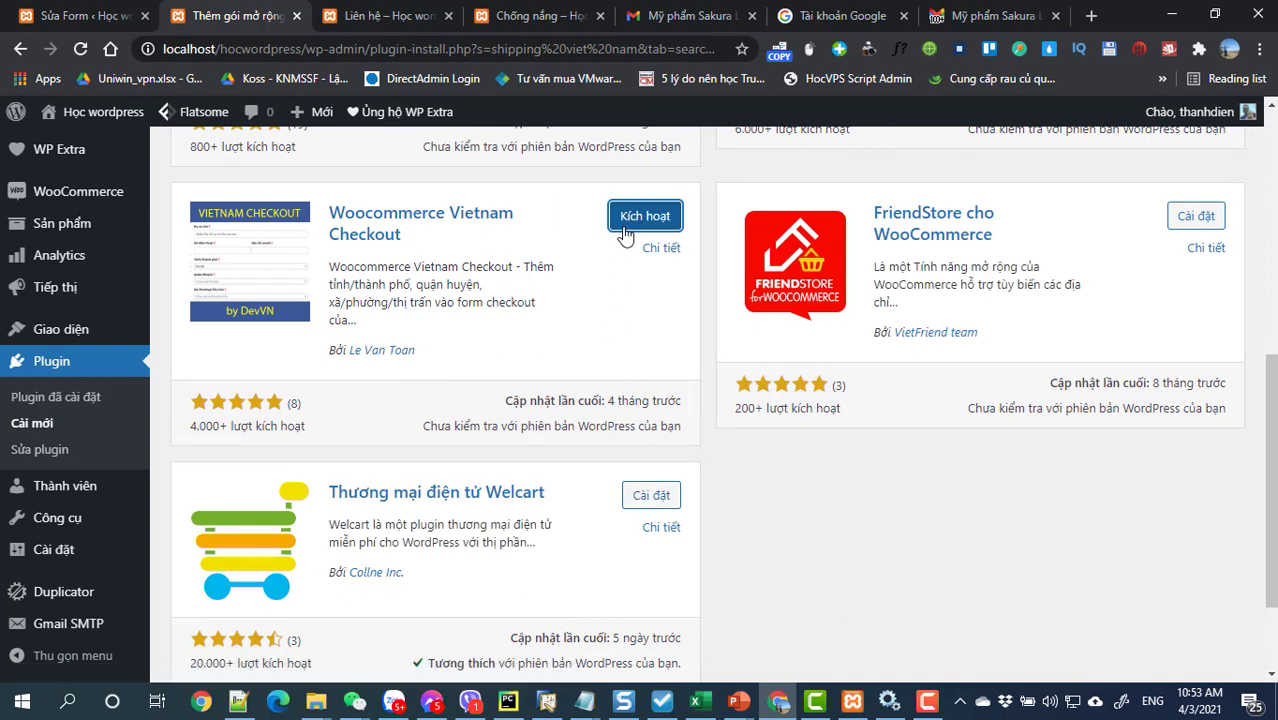
{"action": "left_click", "coordinate": [625, 227]}
{"action": "scroll", "coordinate": [619, 428], "scroll_direction": "up", "scroll_amount": 3}
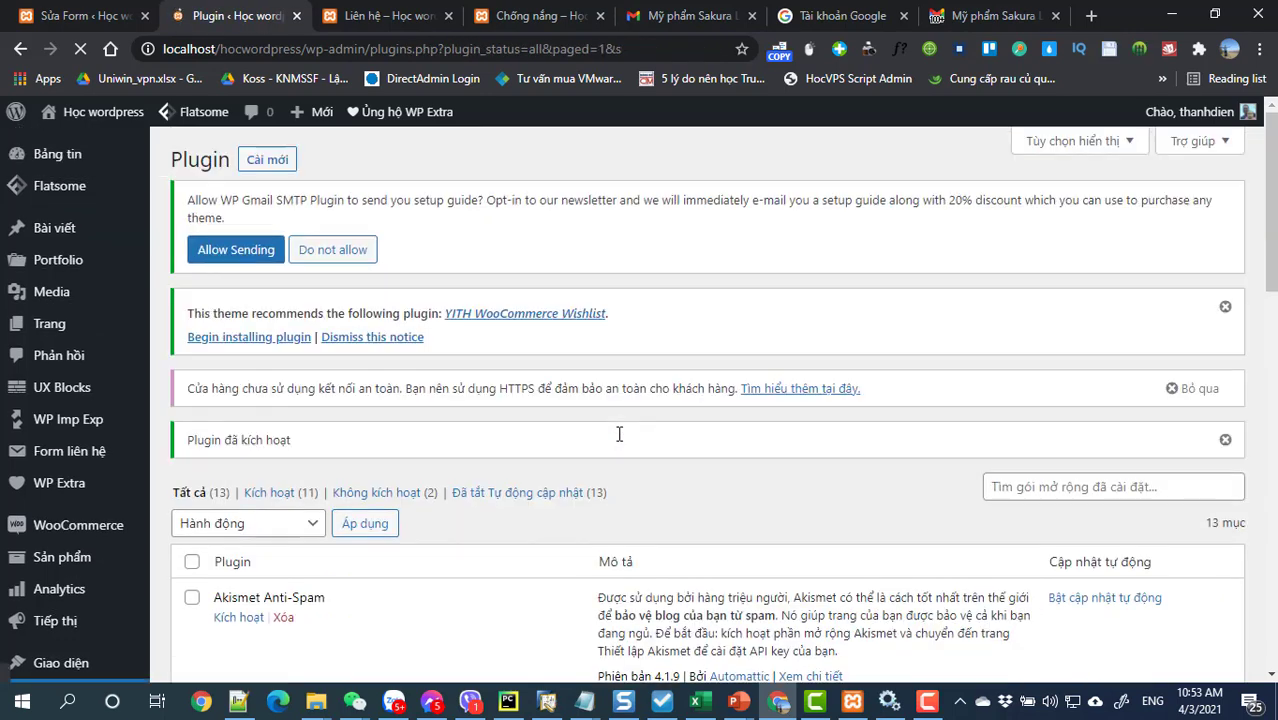
{"action": "scroll", "coordinate": [619, 433], "scroll_direction": "down", "scroll_amount": 2}
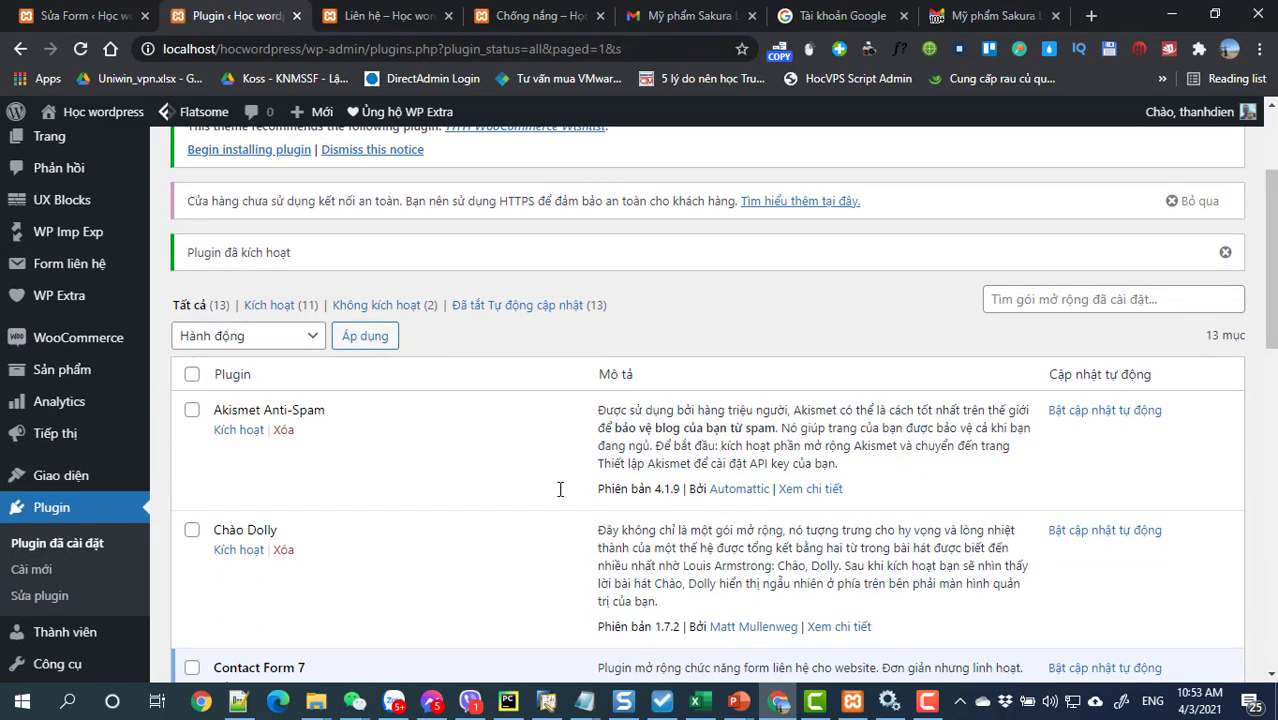
{"action": "mouse_move", "coordinate": [4, 338]}
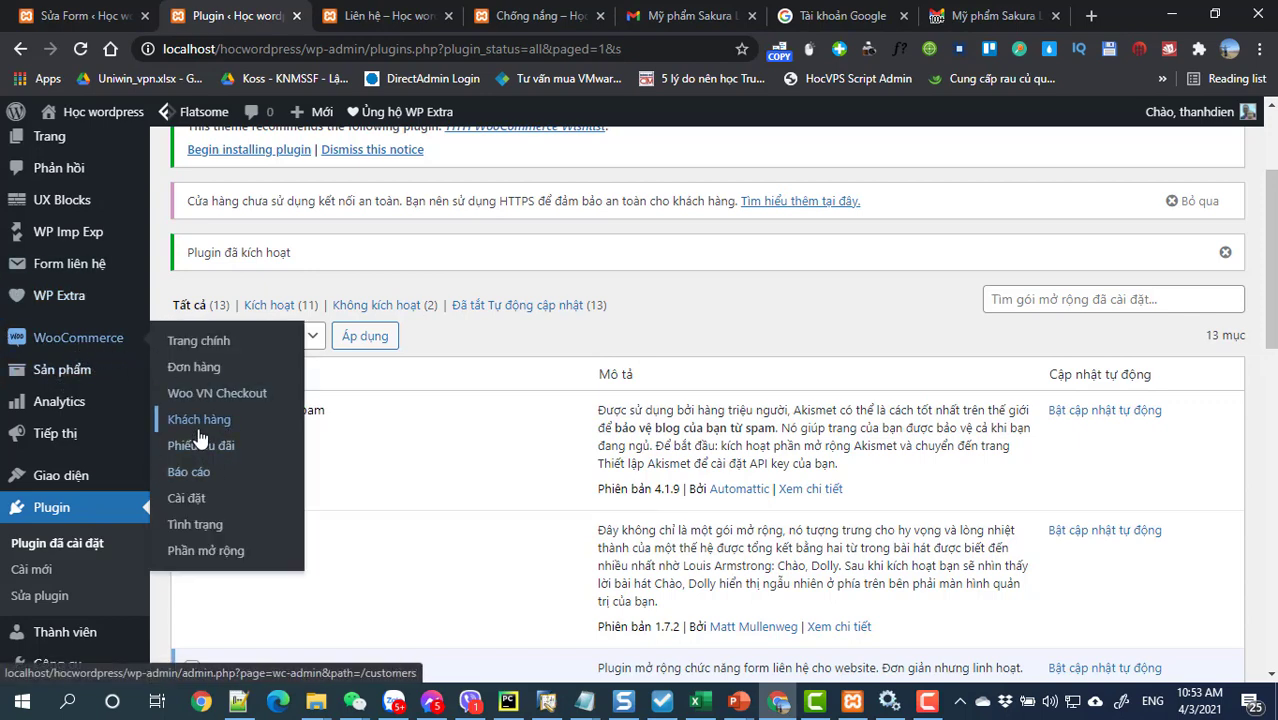
Step: From the Giao hàng tab of WooCommerce settings, begin a new shipping zone
{"action": "left_click", "coordinate": [196, 499]}
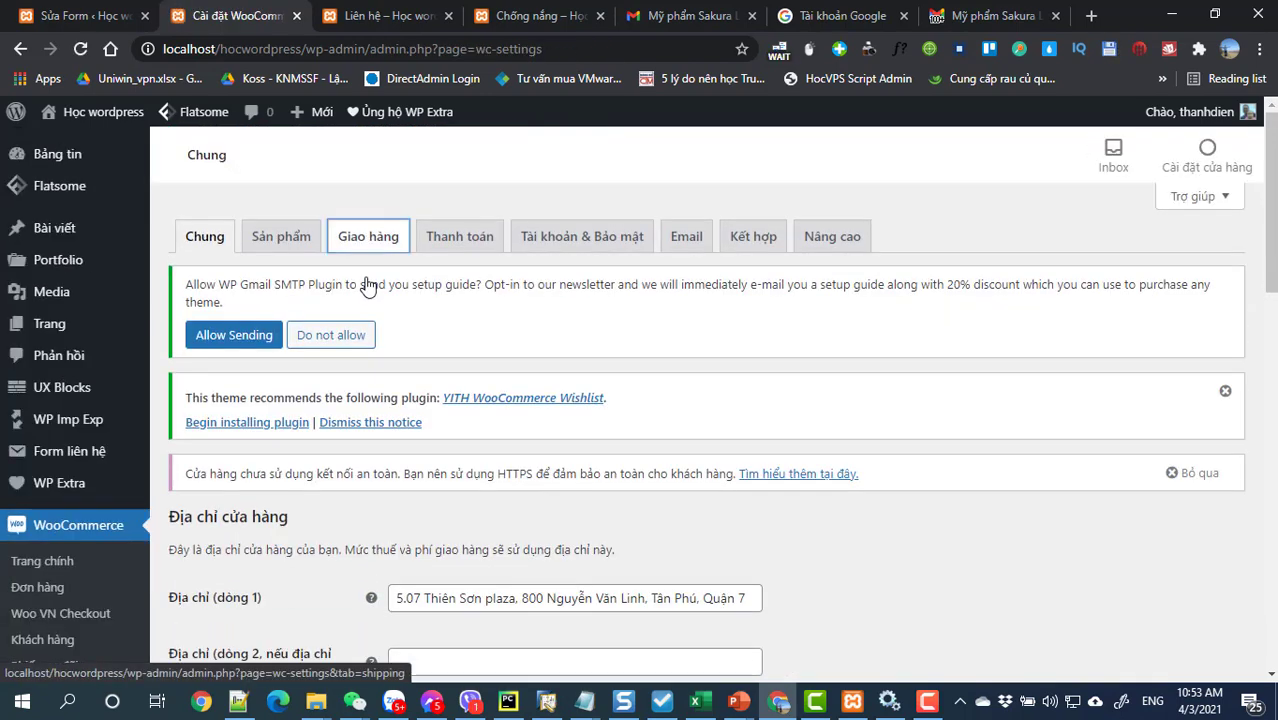
{"action": "left_click", "coordinate": [366, 246]}
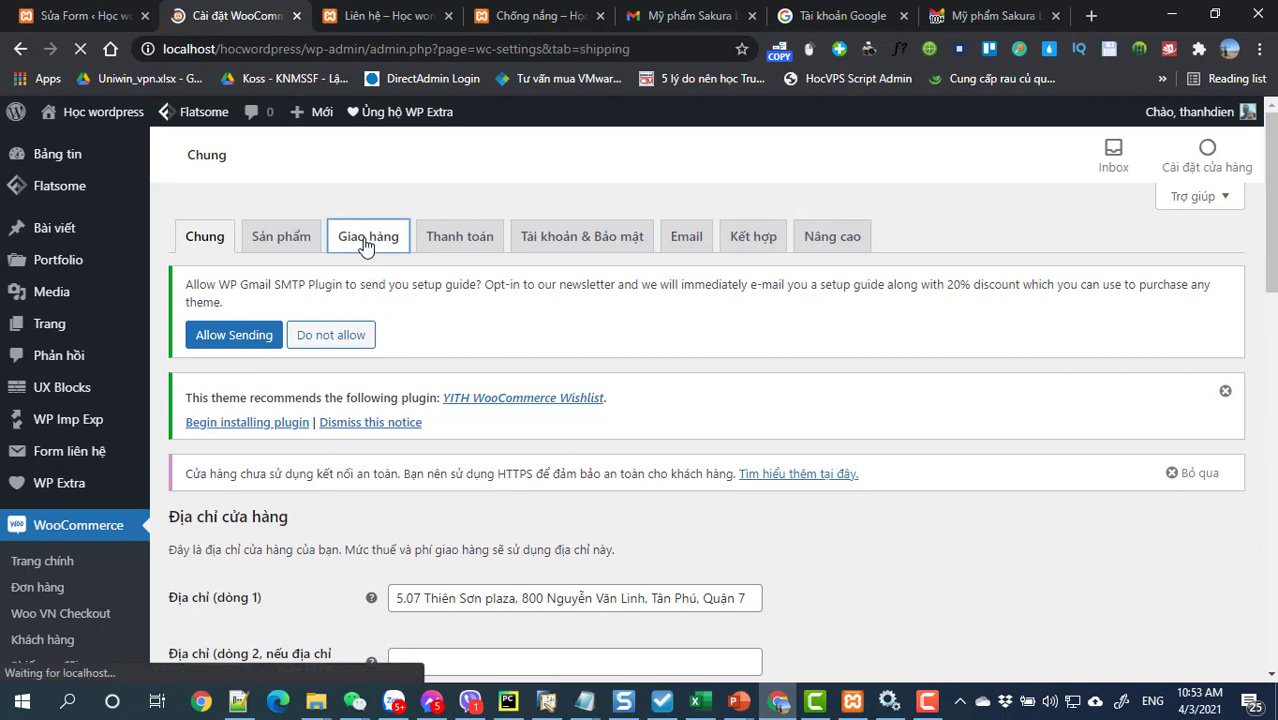
{"action": "scroll", "coordinate": [562, 386], "scroll_direction": "down", "scroll_amount": 2}
{"action": "scroll", "coordinate": [444, 355], "scroll_direction": "down", "scroll_amount": 3}
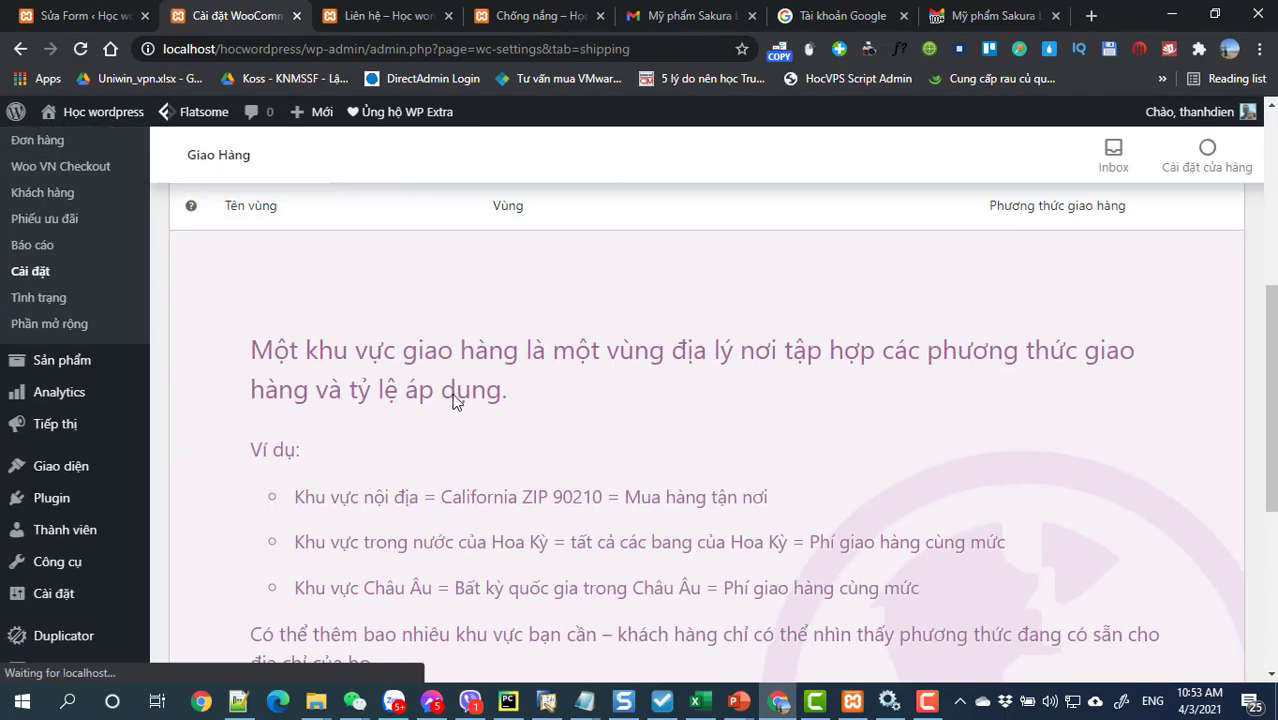
{"action": "scroll", "coordinate": [450, 405], "scroll_direction": "up", "scroll_amount": 3}
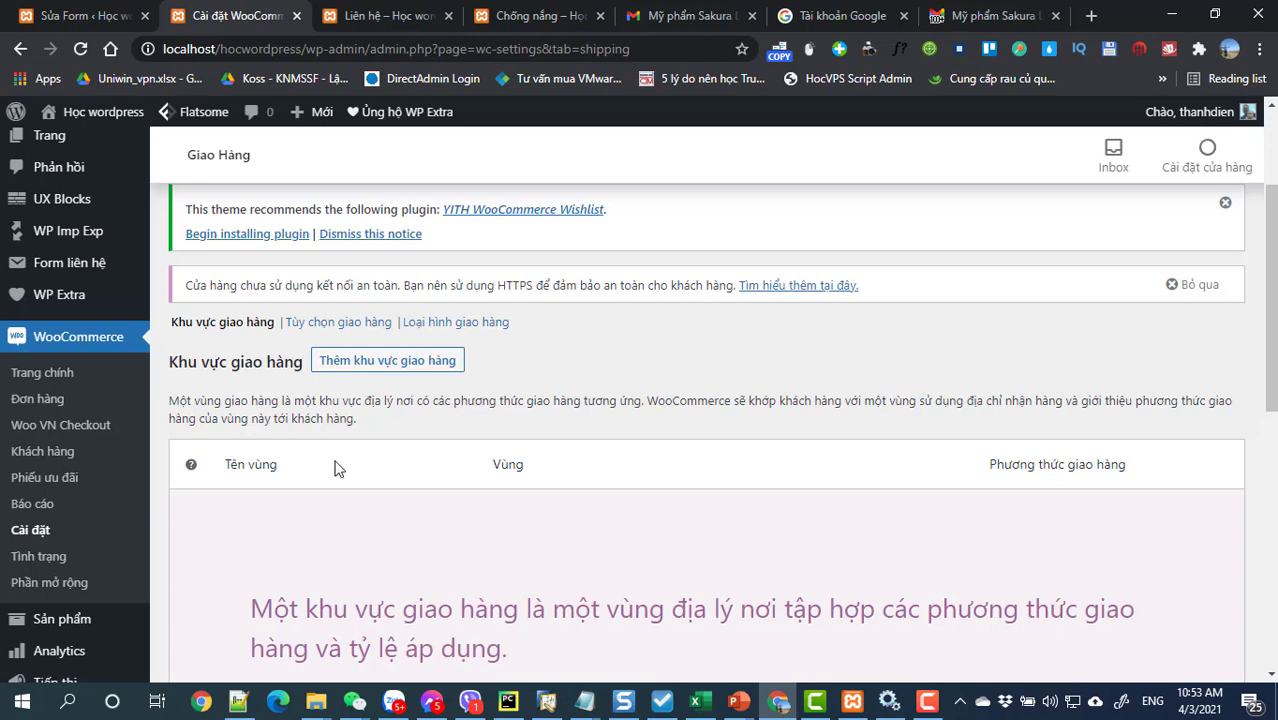
{"action": "left_click", "coordinate": [362, 368]}
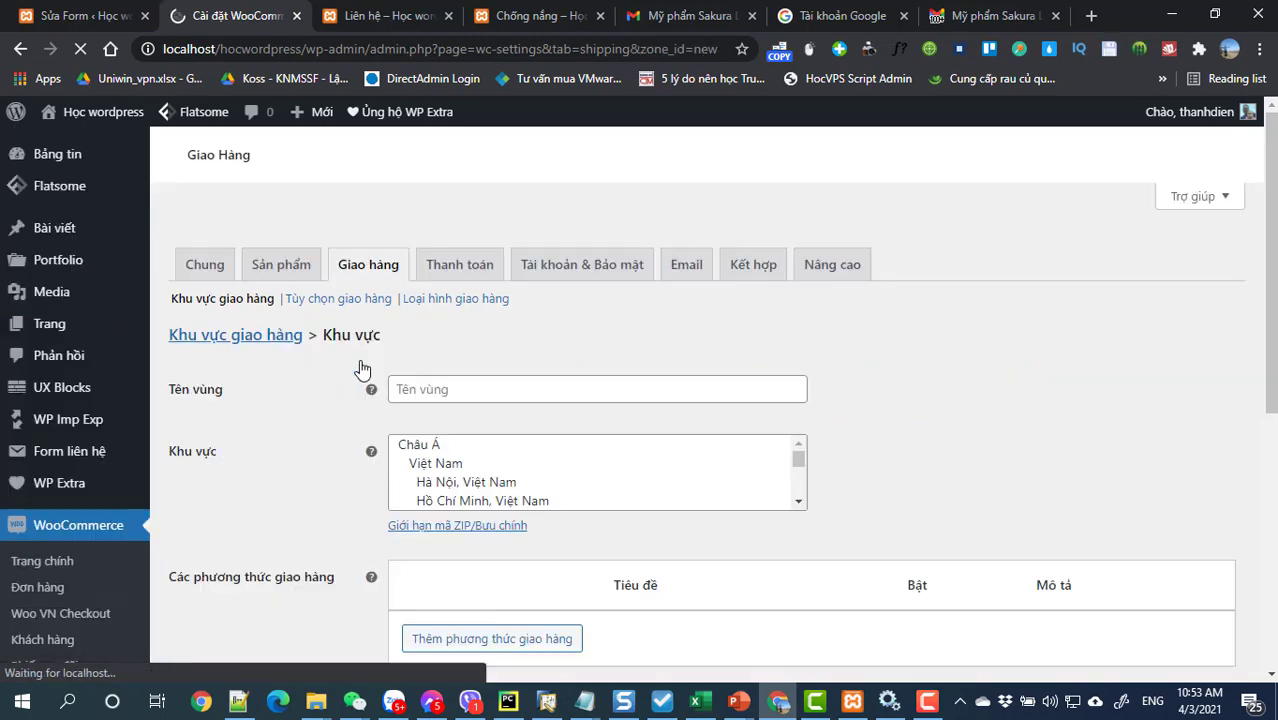
Step: Set the new zone's region to Hồ Chí Minh, Việt Nam
{"action": "scroll", "coordinate": [598, 412], "scroll_direction": "down", "scroll_amount": 2}
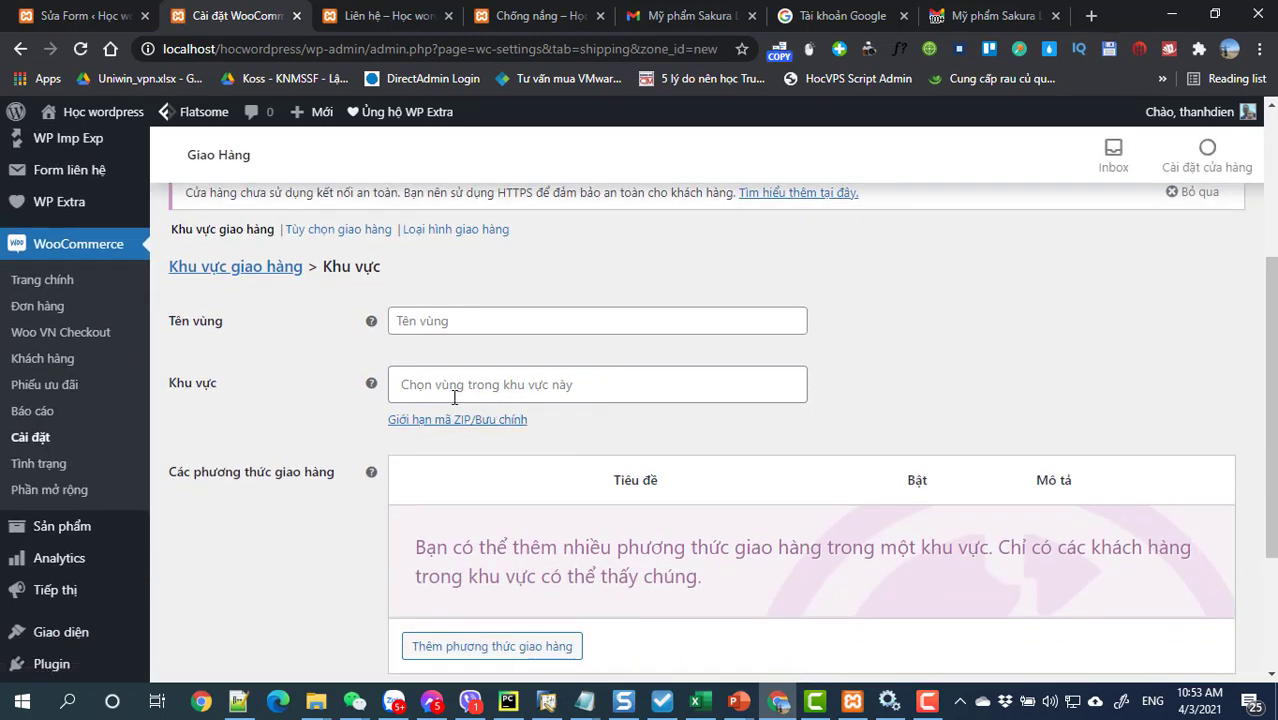
{"action": "left_click", "coordinate": [505, 384]}
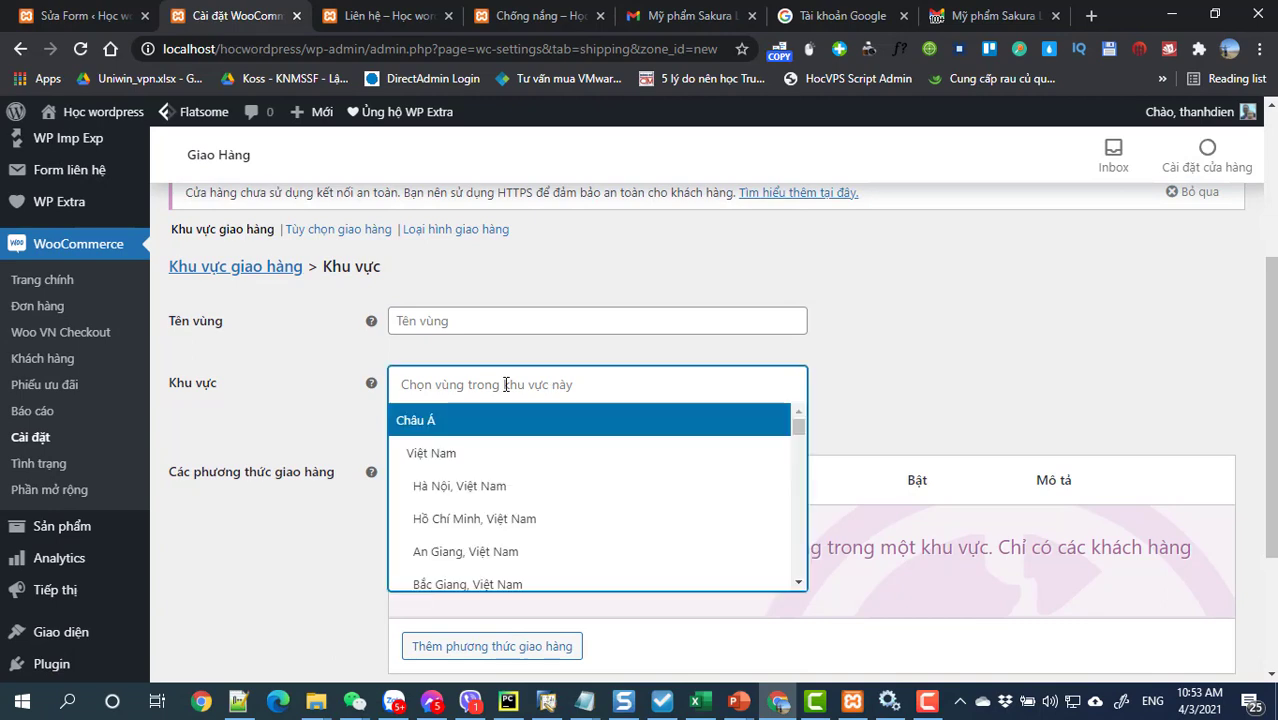
{"action": "left_click", "coordinate": [491, 527]}
Step: Add an enabled Đồng giá flat-rate shipping method to the zone
{"action": "scroll", "coordinate": [533, 457], "scroll_direction": "down", "scroll_amount": 2}
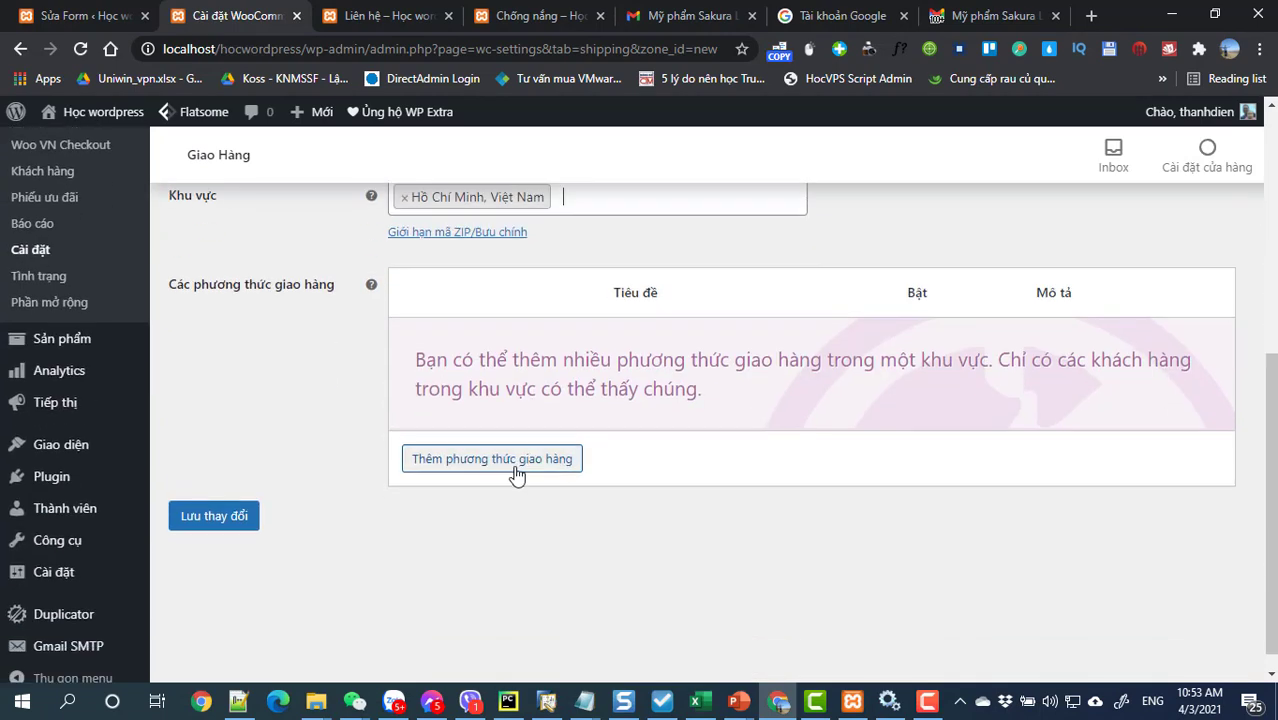
{"action": "left_click", "coordinate": [475, 468]}
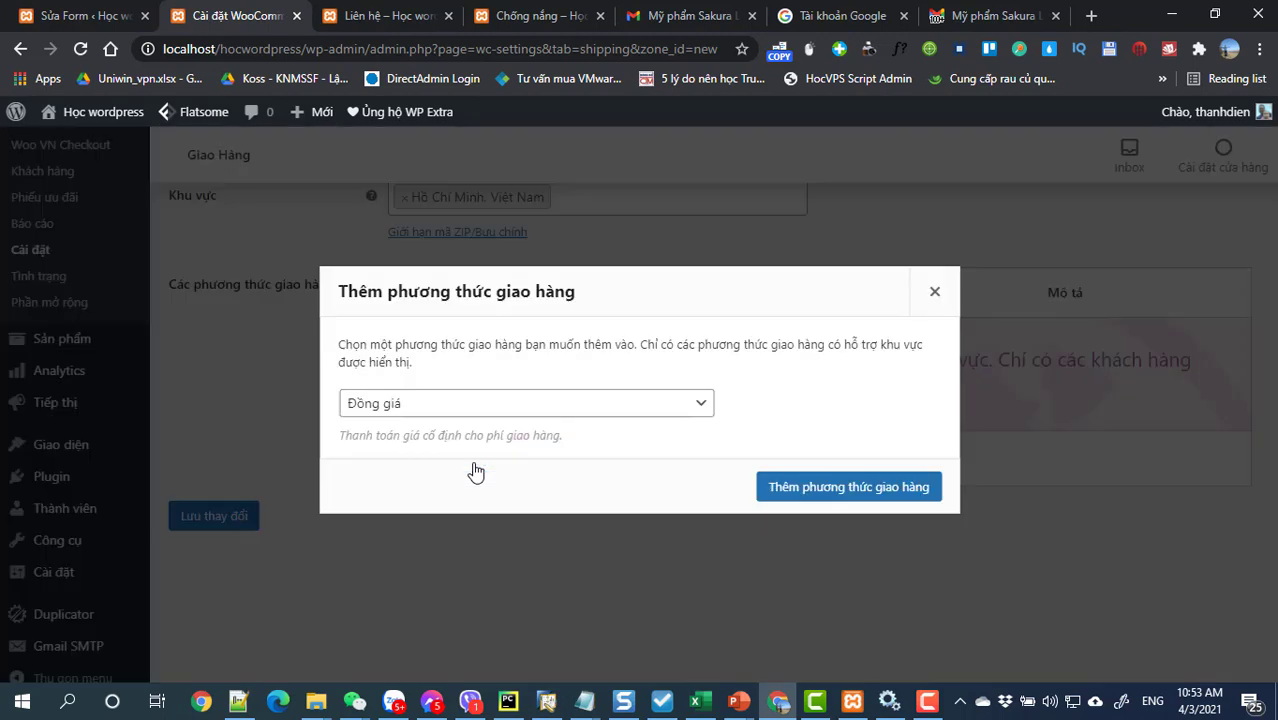
{"action": "left_click", "coordinate": [458, 404]}
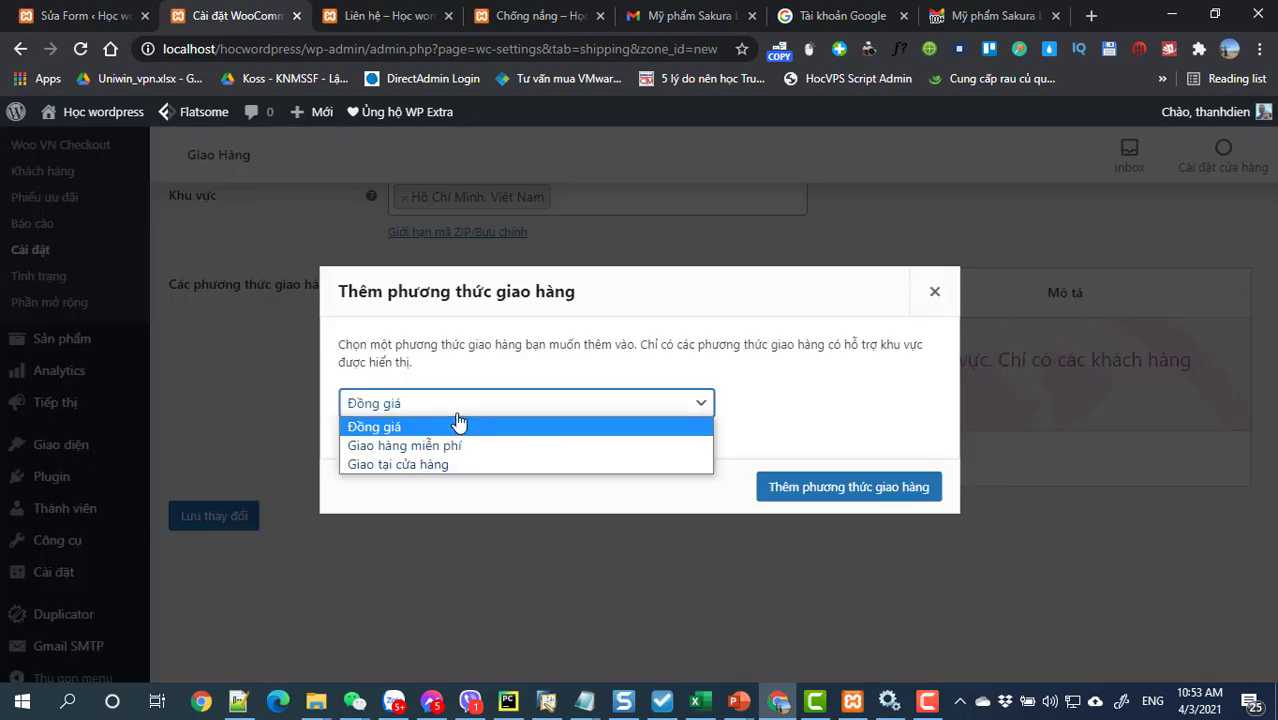
{"action": "left_click", "coordinate": [458, 424]}
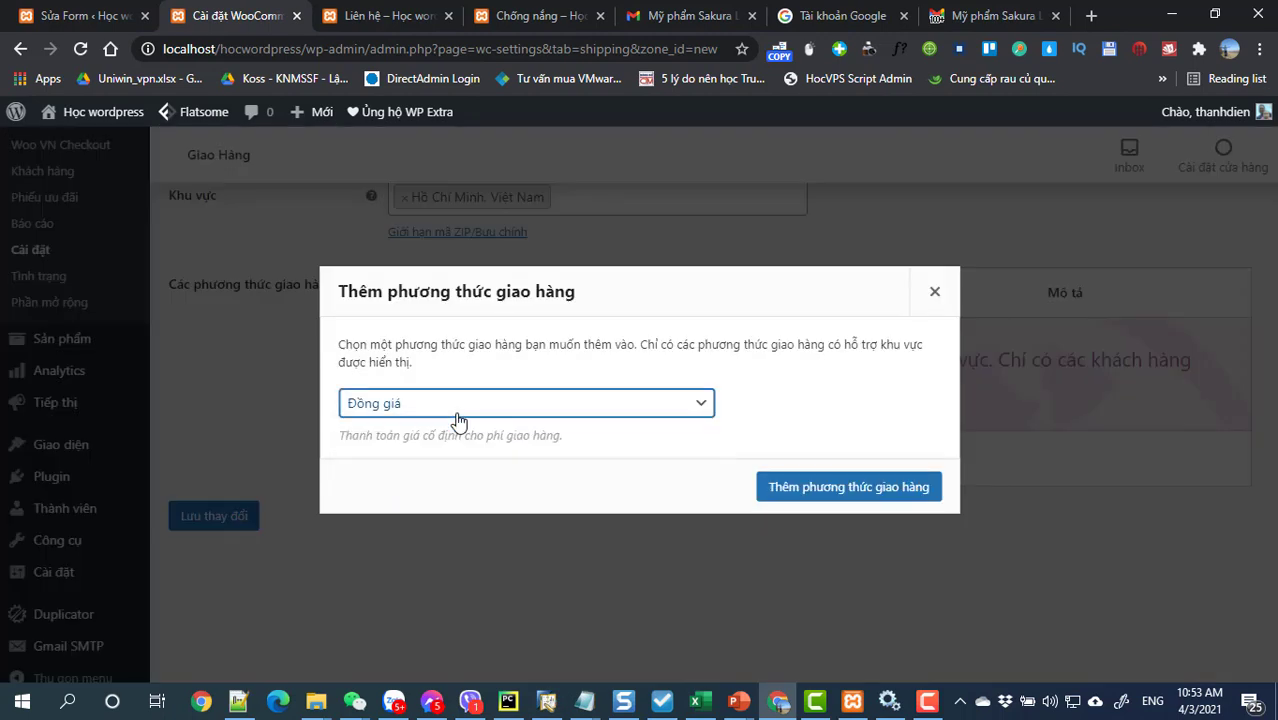
{"action": "left_click", "coordinate": [784, 490]}
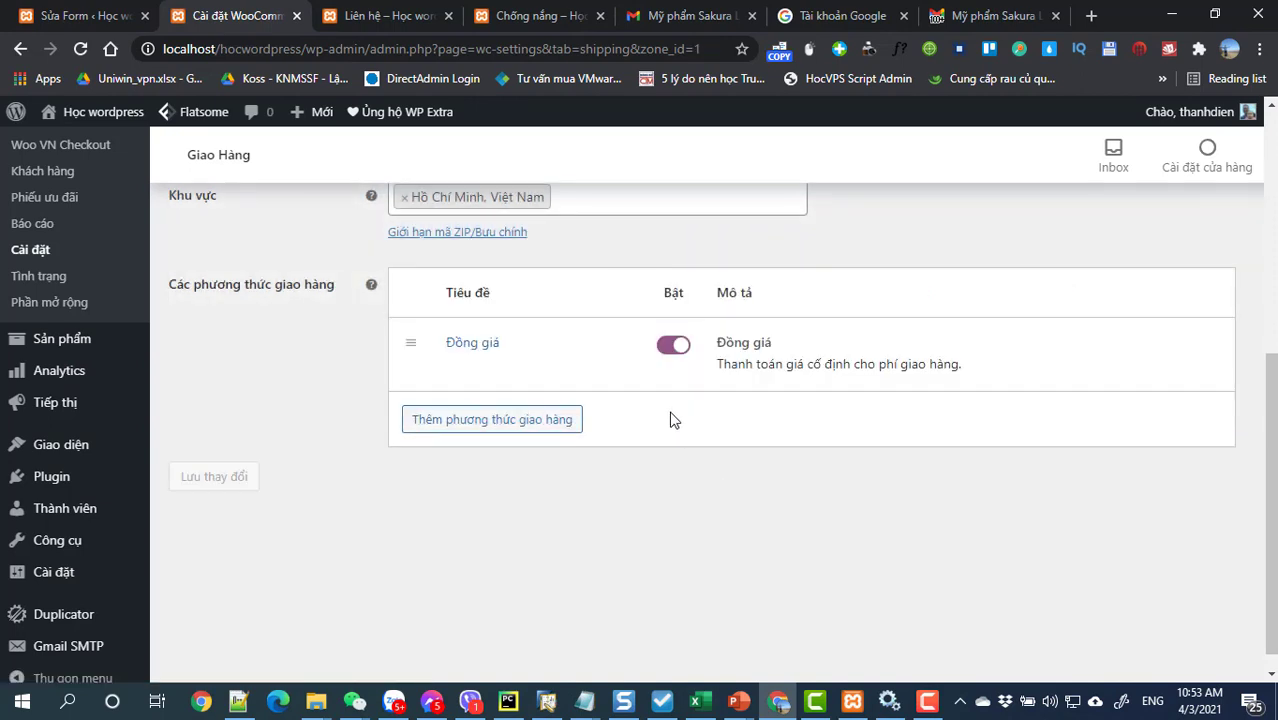
Step: Change the Đồng giá Chi phí from 0 to 20000 and save it
{"action": "mouse_move", "coordinate": [589, 370]}
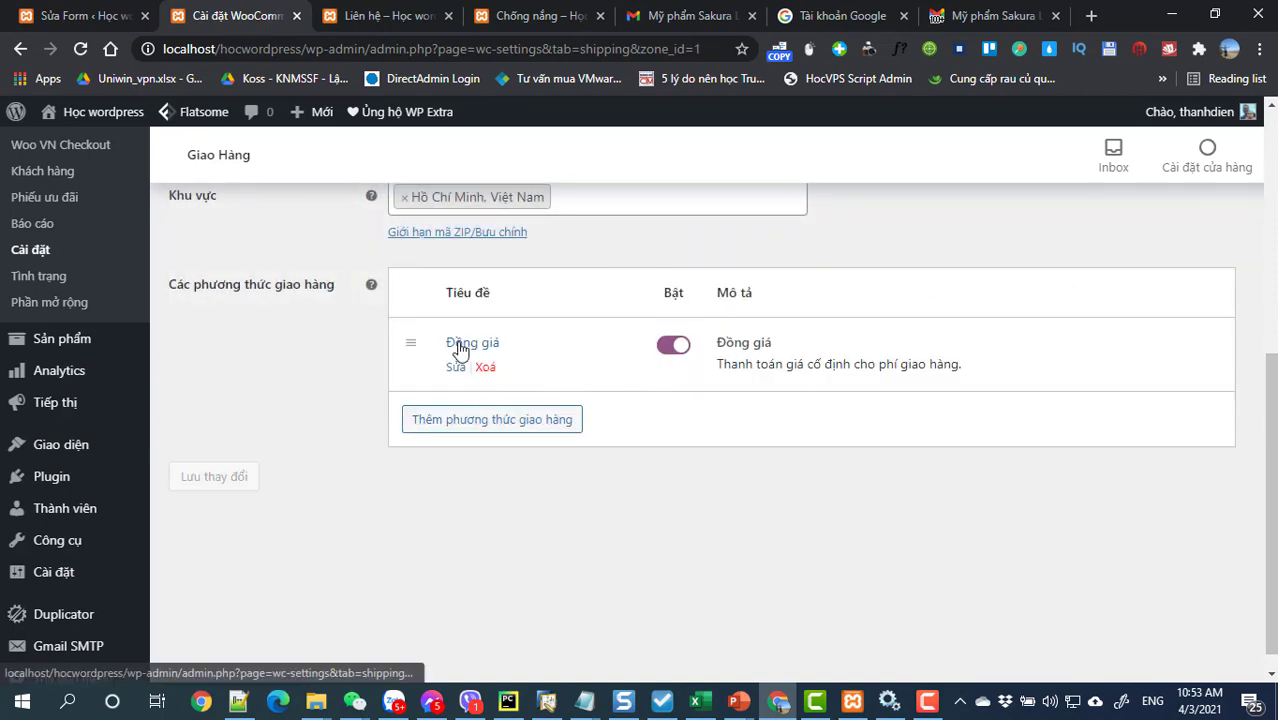
{"action": "left_click", "coordinate": [458, 345]}
{"action": "left_click", "coordinate": [537, 447]}
{"action": "left_click_drag", "start_coordinate": [537, 447], "coordinate": [436, 455]}
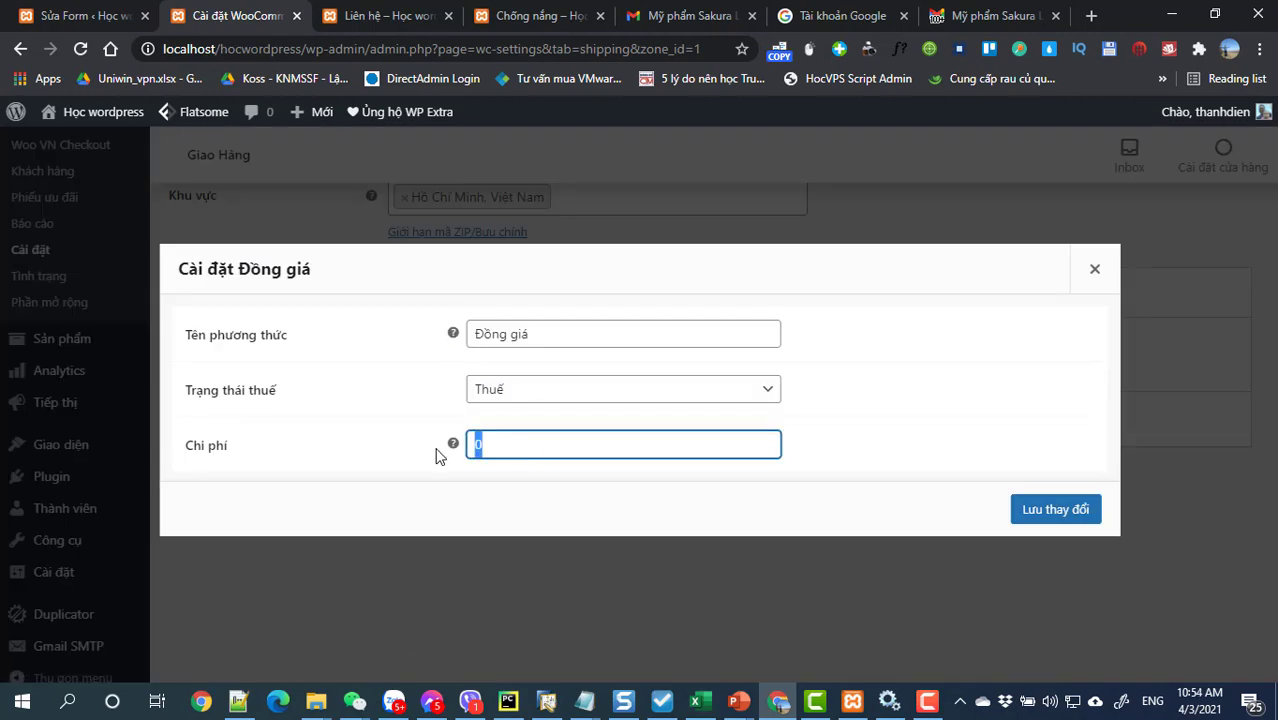
{"action": "type", "text": "20"}
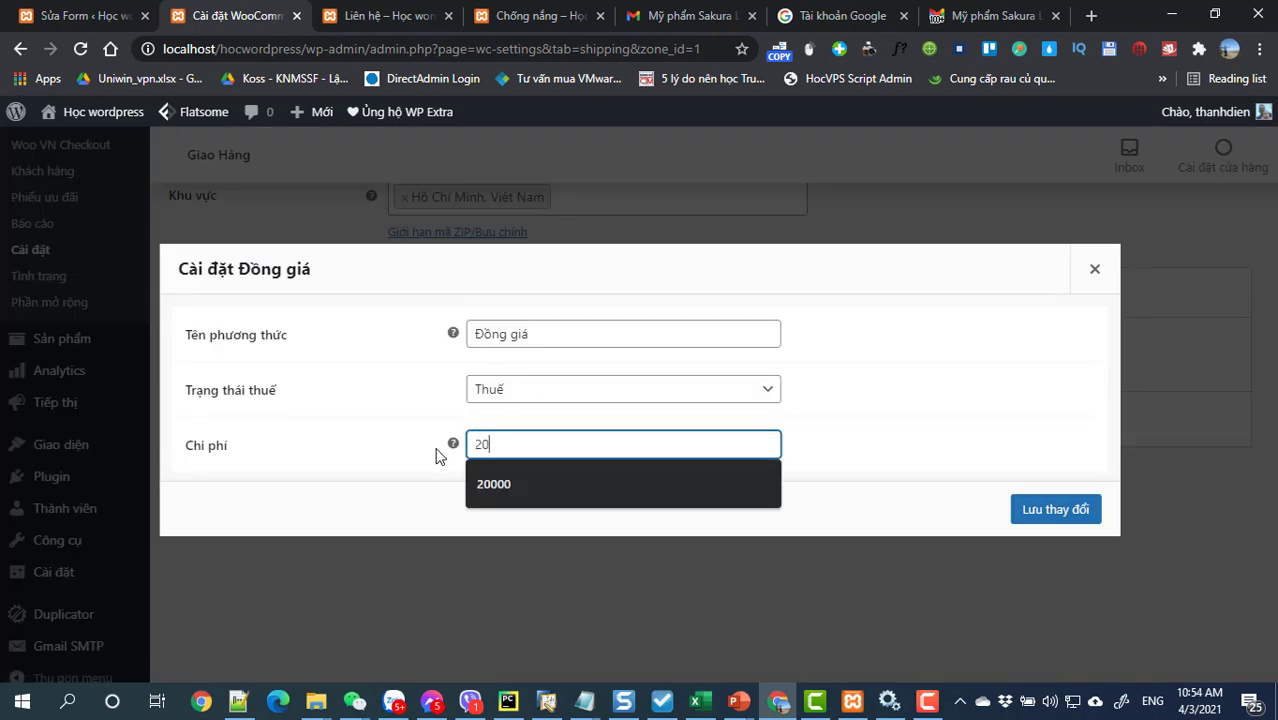
{"action": "type", "text": "000"}
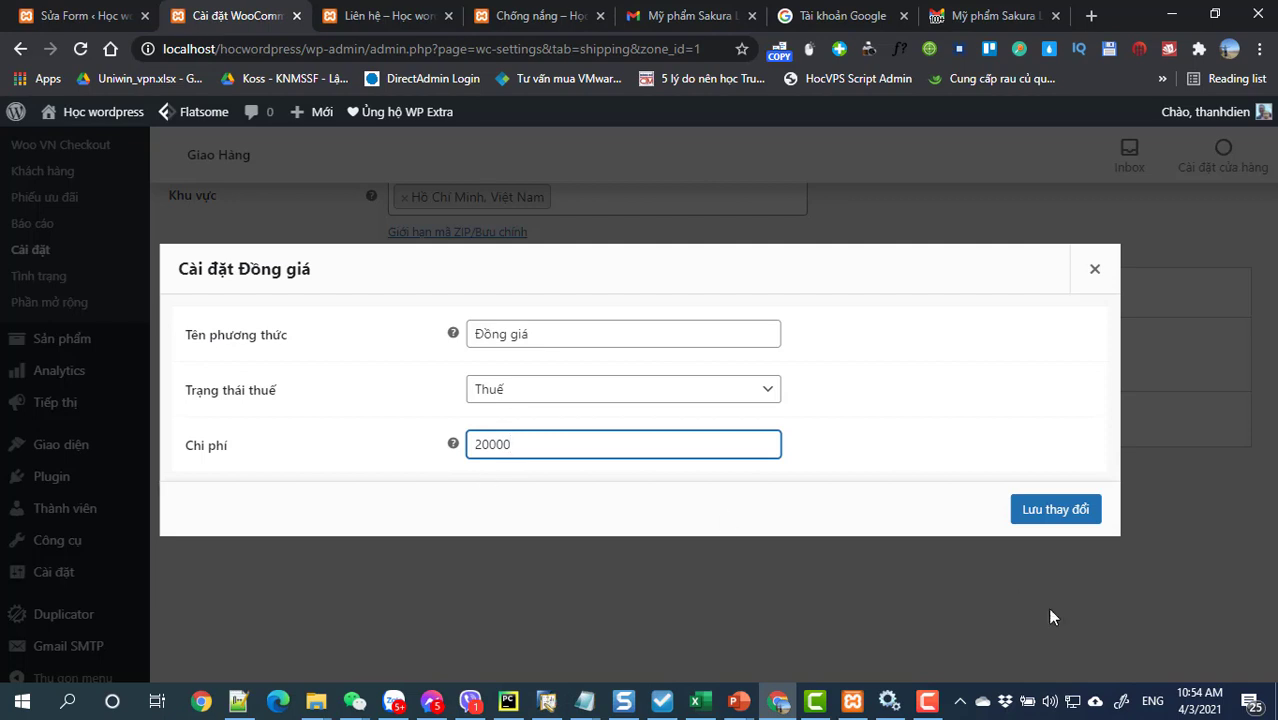
{"action": "left_click", "coordinate": [1056, 512]}
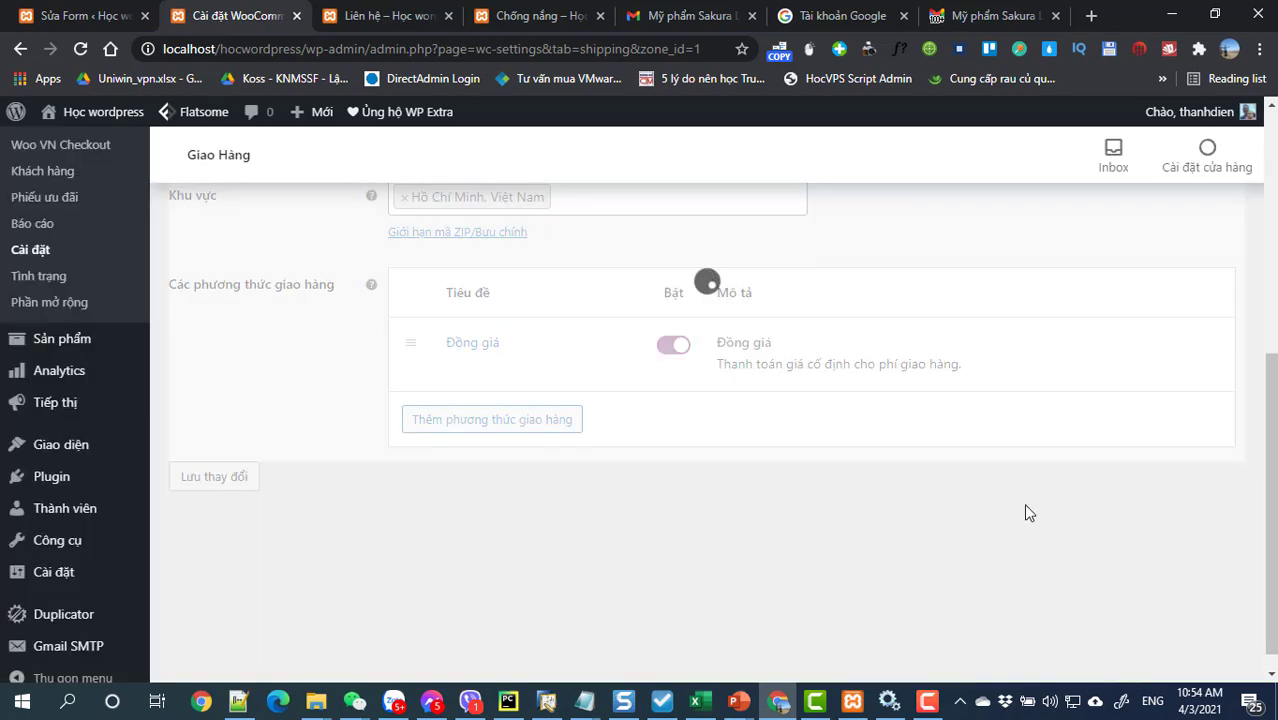
Step: Add Giao tại cửa hàng store pickup as a second method, cancelling an extra third one
{"action": "scroll", "coordinate": [717, 470], "scroll_direction": "up", "scroll_amount": 1}
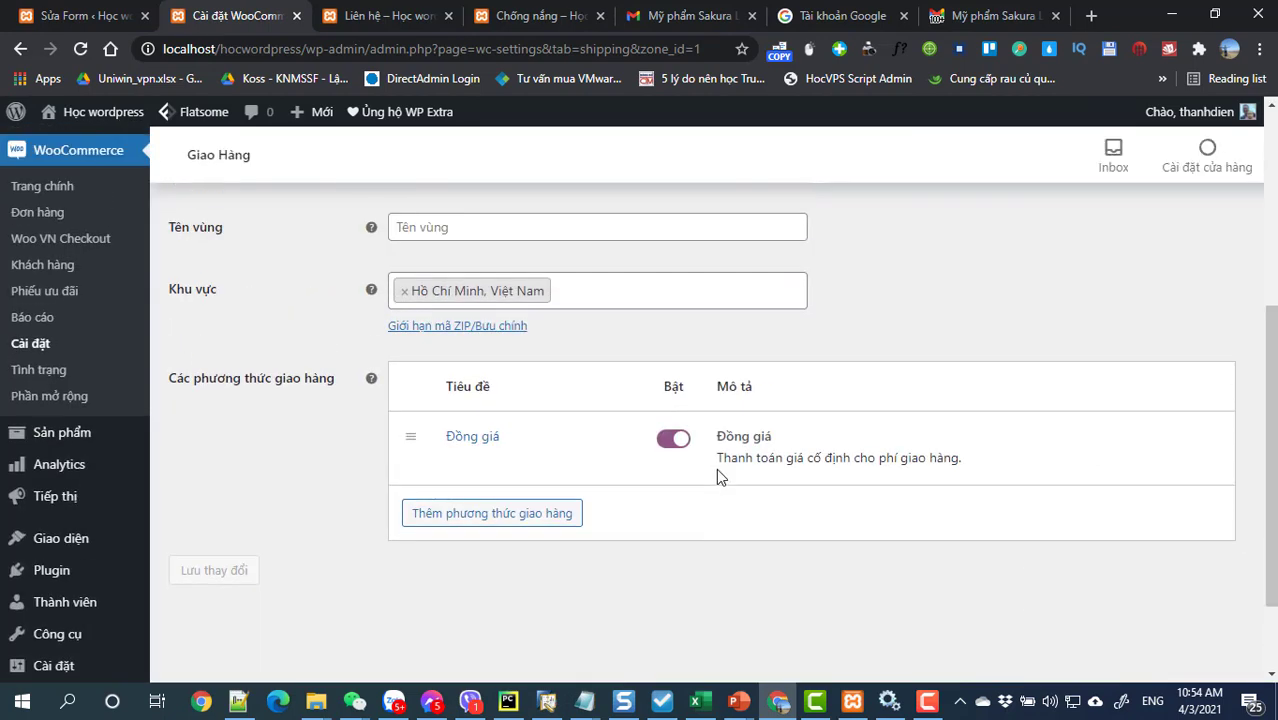
{"action": "left_click", "coordinate": [471, 513]}
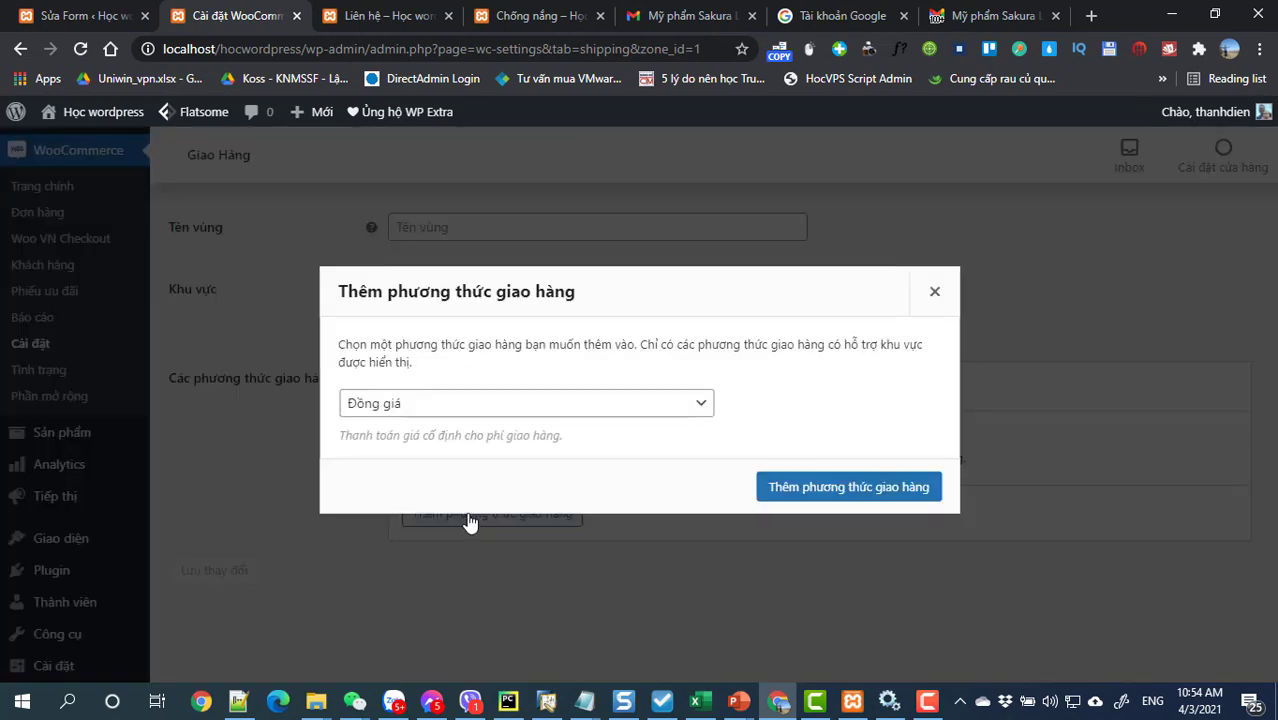
{"action": "left_click", "coordinate": [419, 410]}
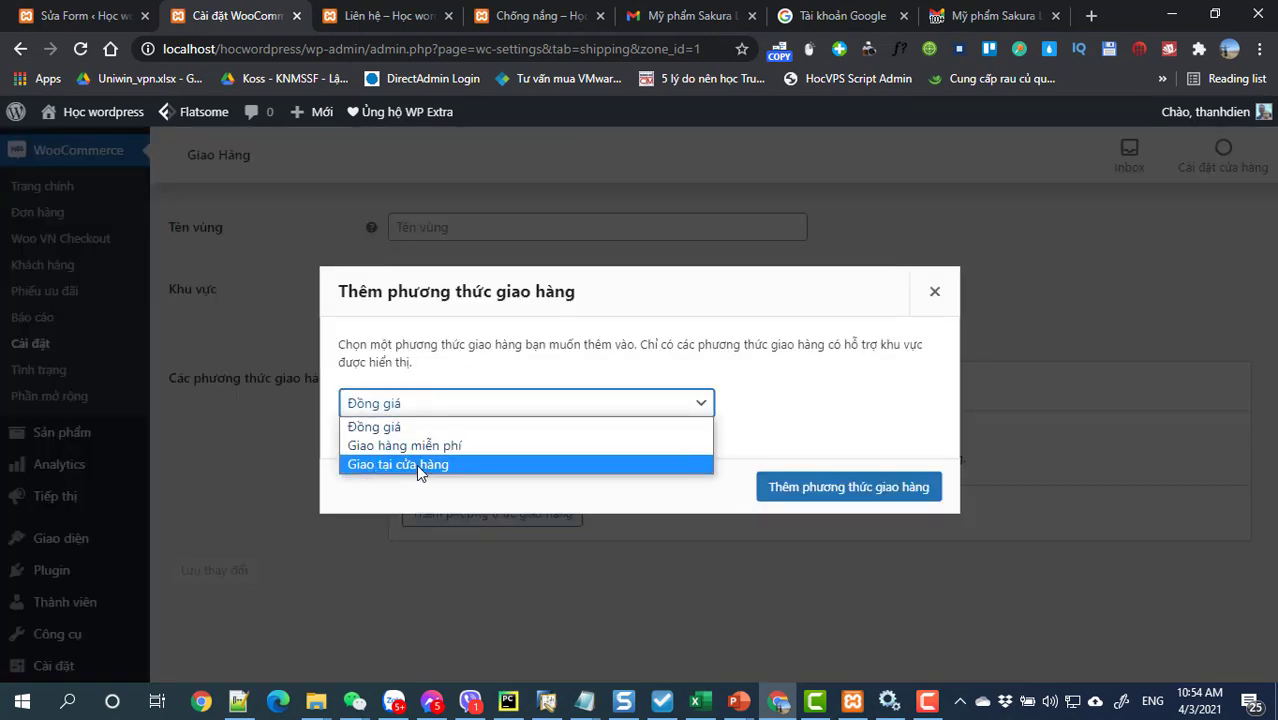
{"action": "left_click", "coordinate": [416, 464]}
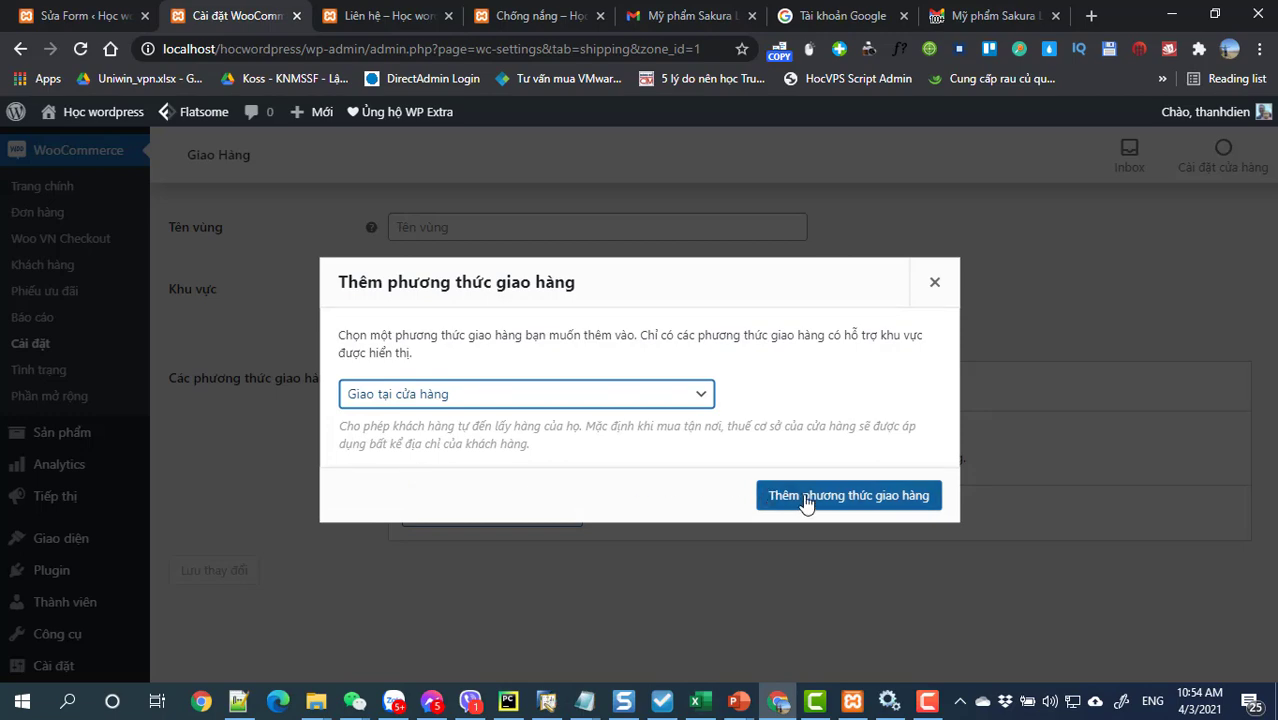
{"action": "left_click", "coordinate": [806, 496]}
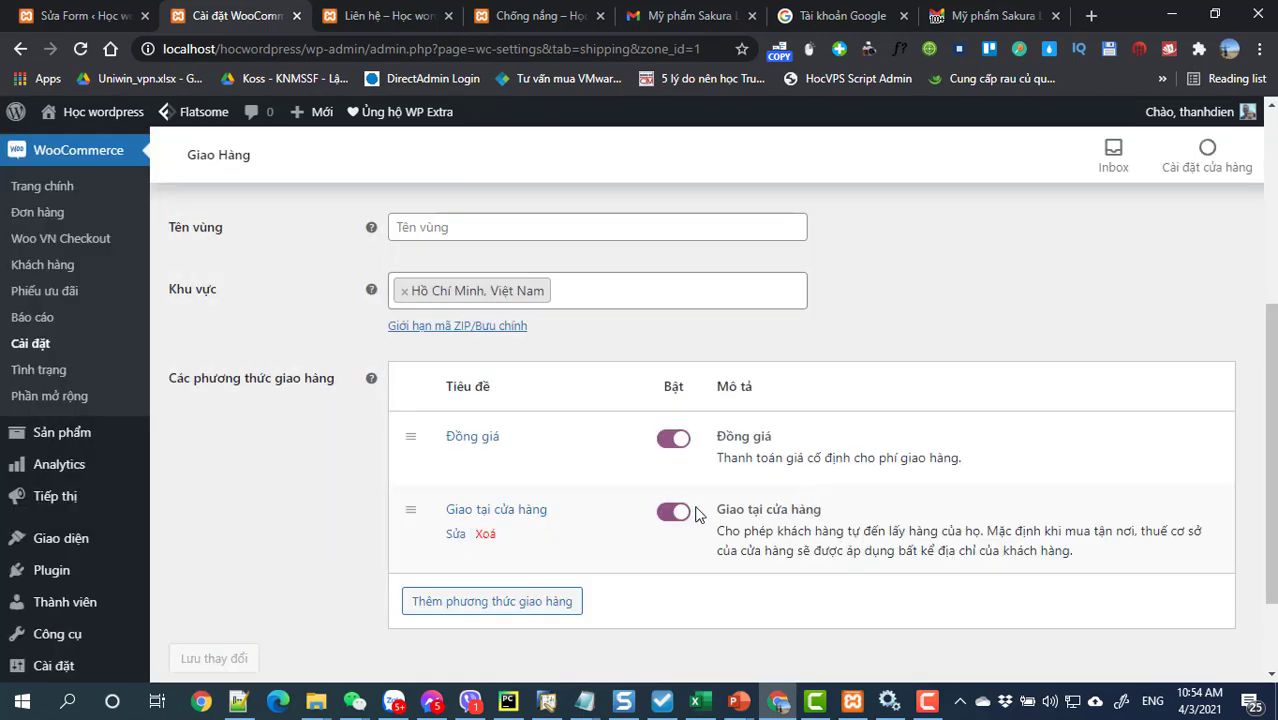
{"action": "left_click", "coordinate": [512, 603]}
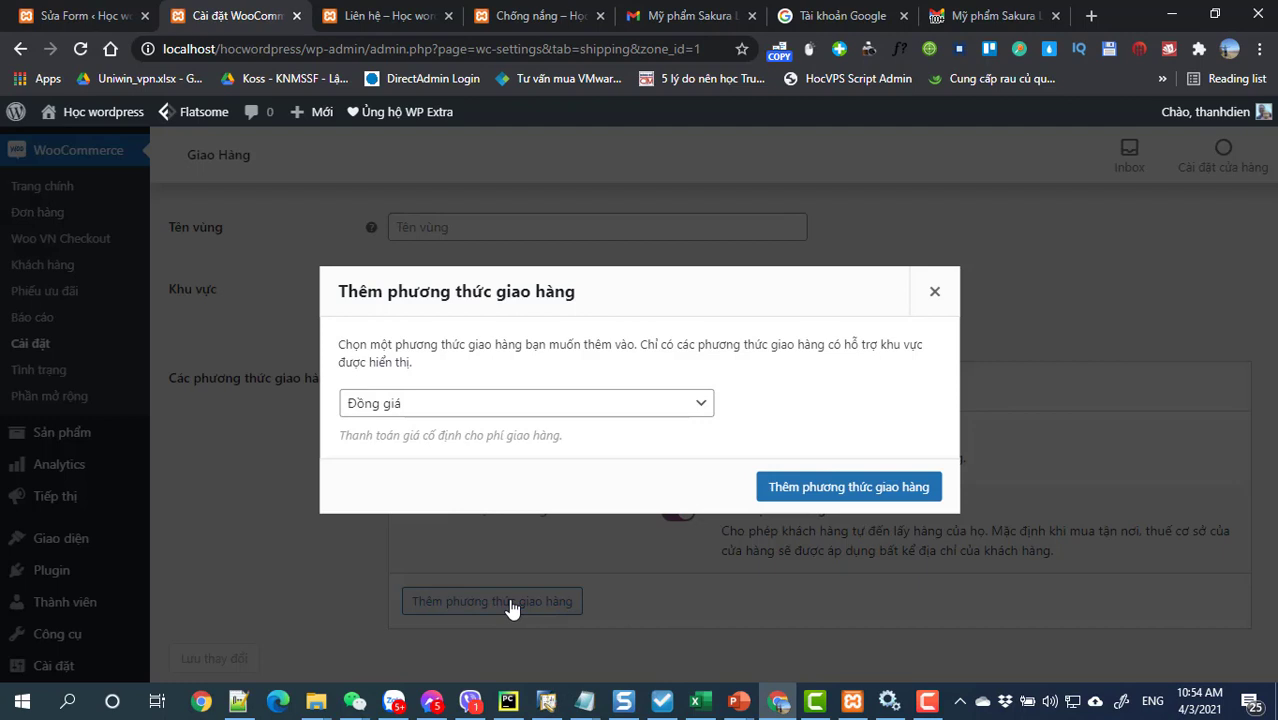
{"action": "left_click", "coordinate": [400, 410]}
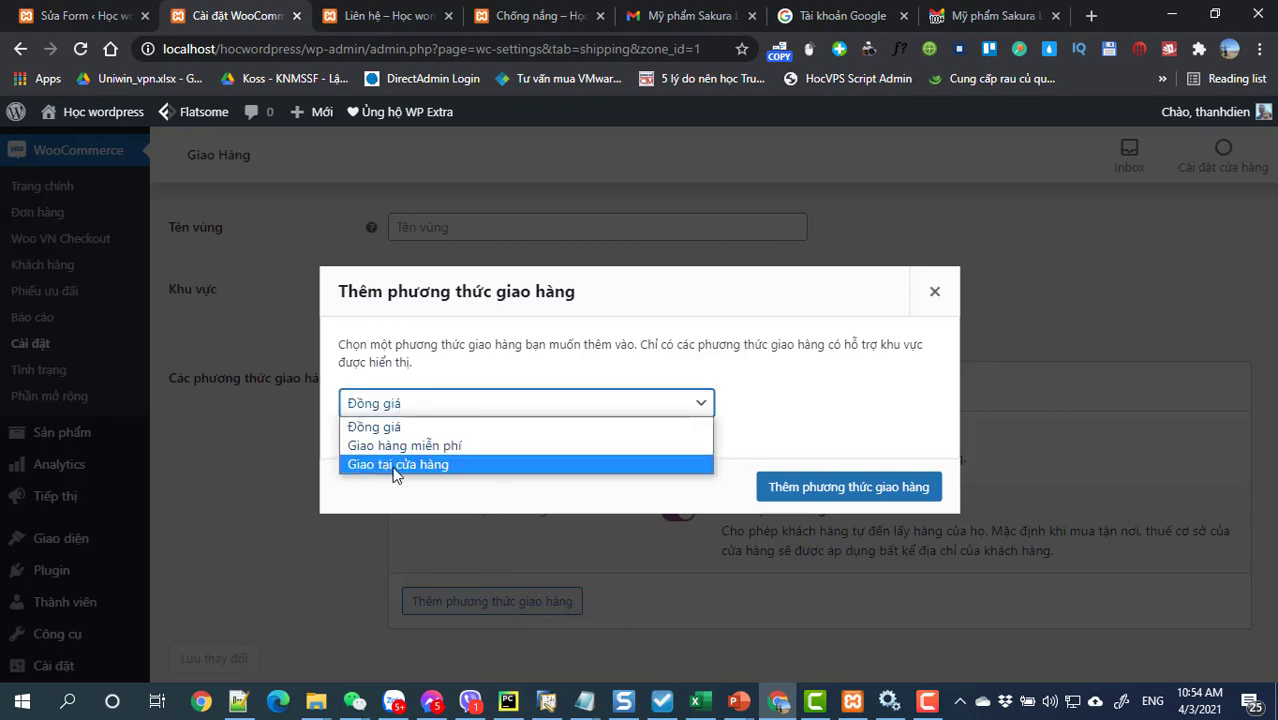
{"action": "left_click", "coordinate": [975, 435]}
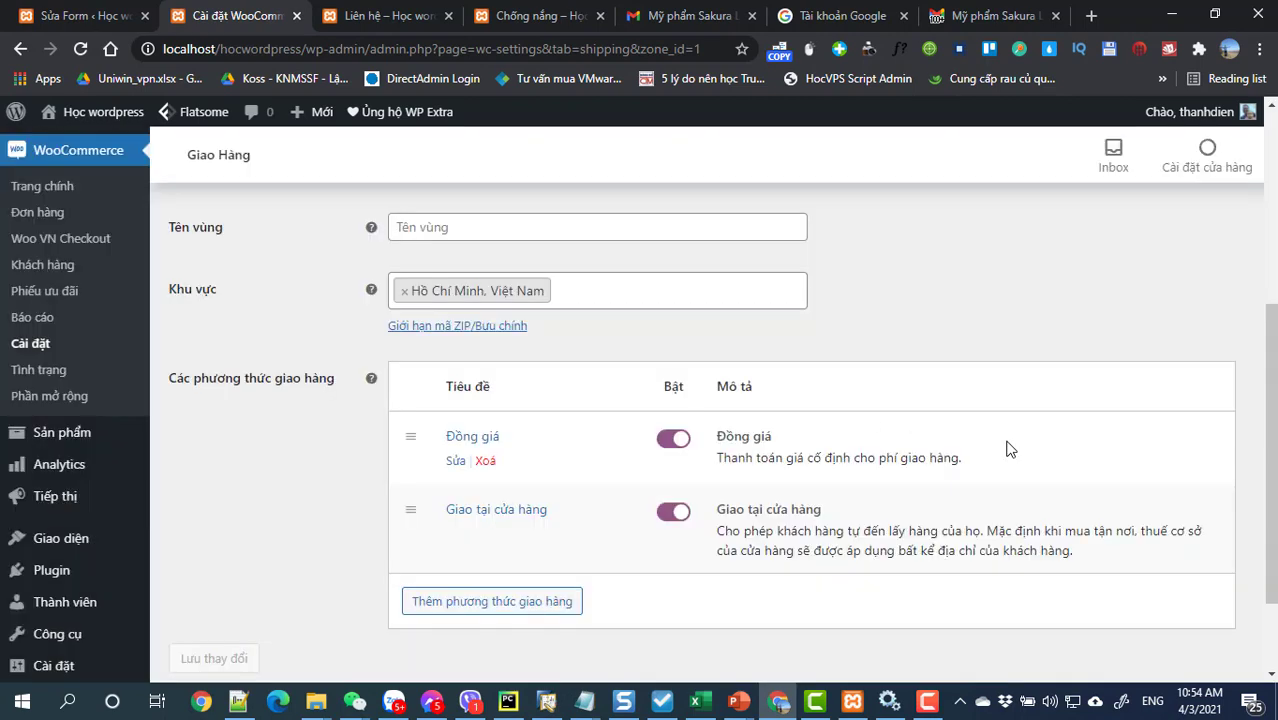
{"action": "scroll", "coordinate": [547, 475], "scroll_direction": "up", "scroll_amount": 1}
{"action": "scroll", "coordinate": [547, 475], "scroll_direction": "down", "scroll_amount": 1}
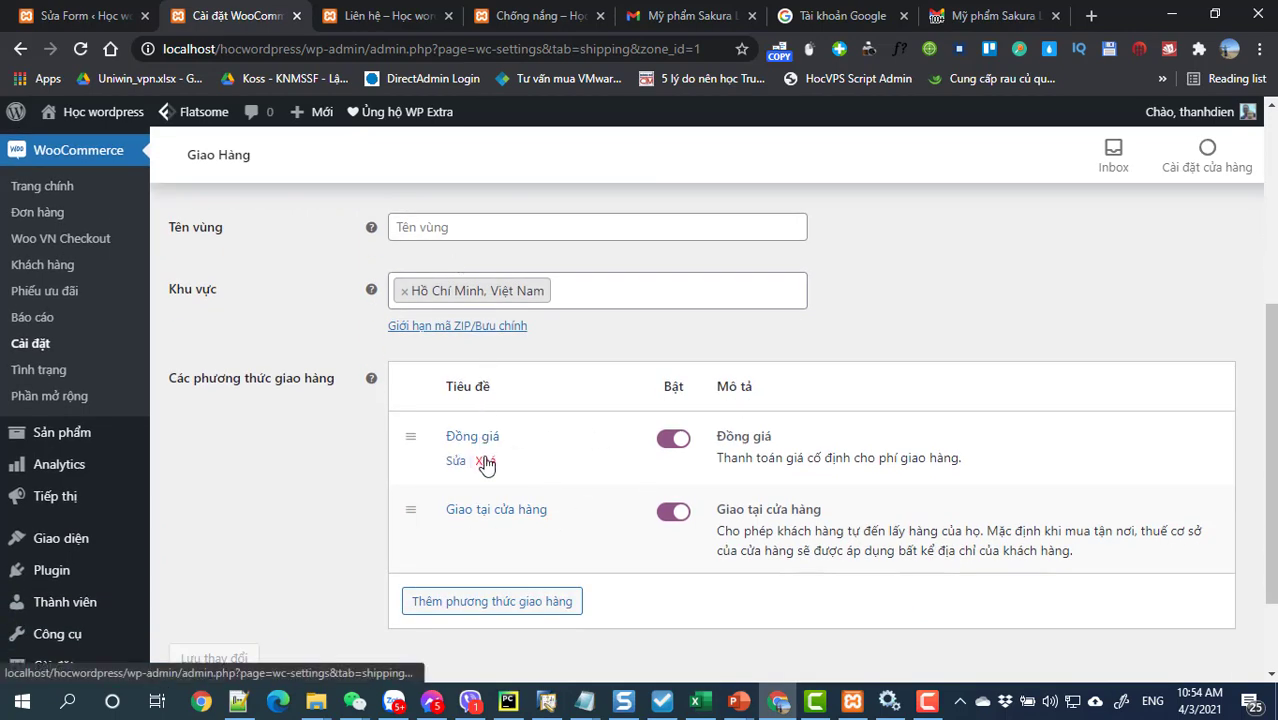
{"action": "scroll", "coordinate": [482, 474], "scroll_direction": "up", "scroll_amount": 2}
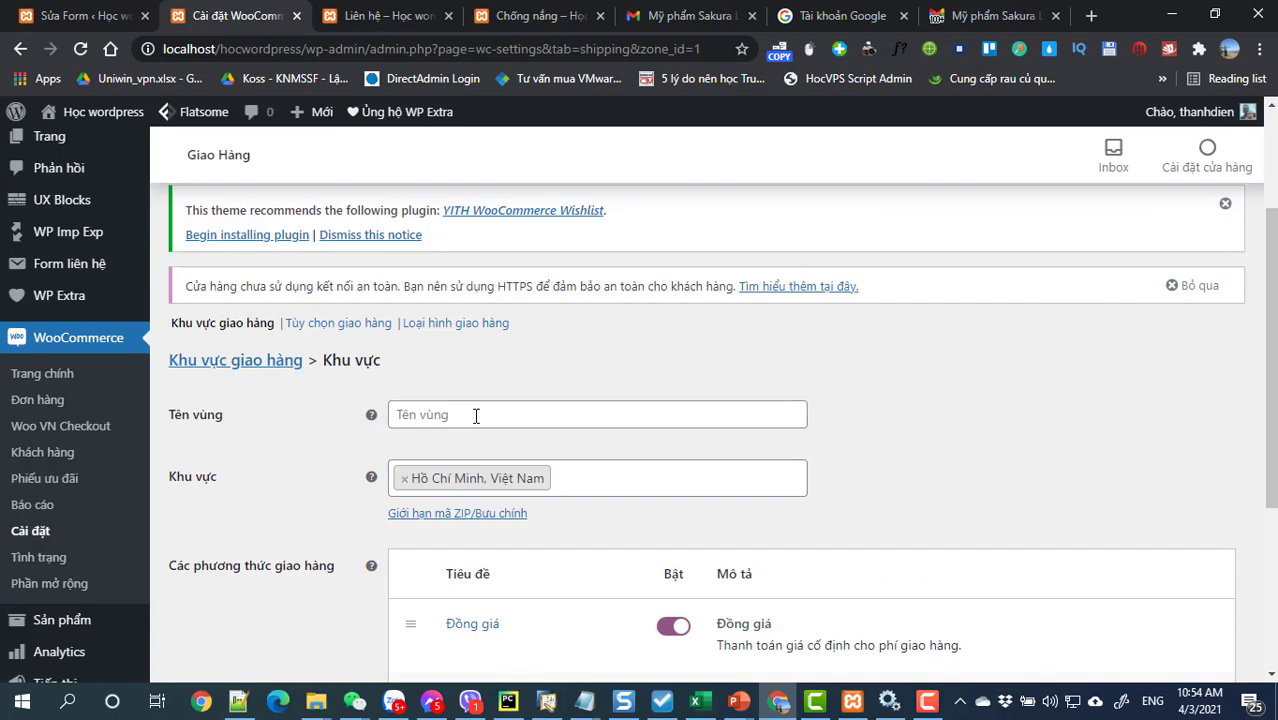
Step: Name the zone 'Giao hàng tại TP.HCM' and save the shipping zone settings
{"action": "left_click", "coordinate": [476, 416]}
{"action": "type", "text": "G"}
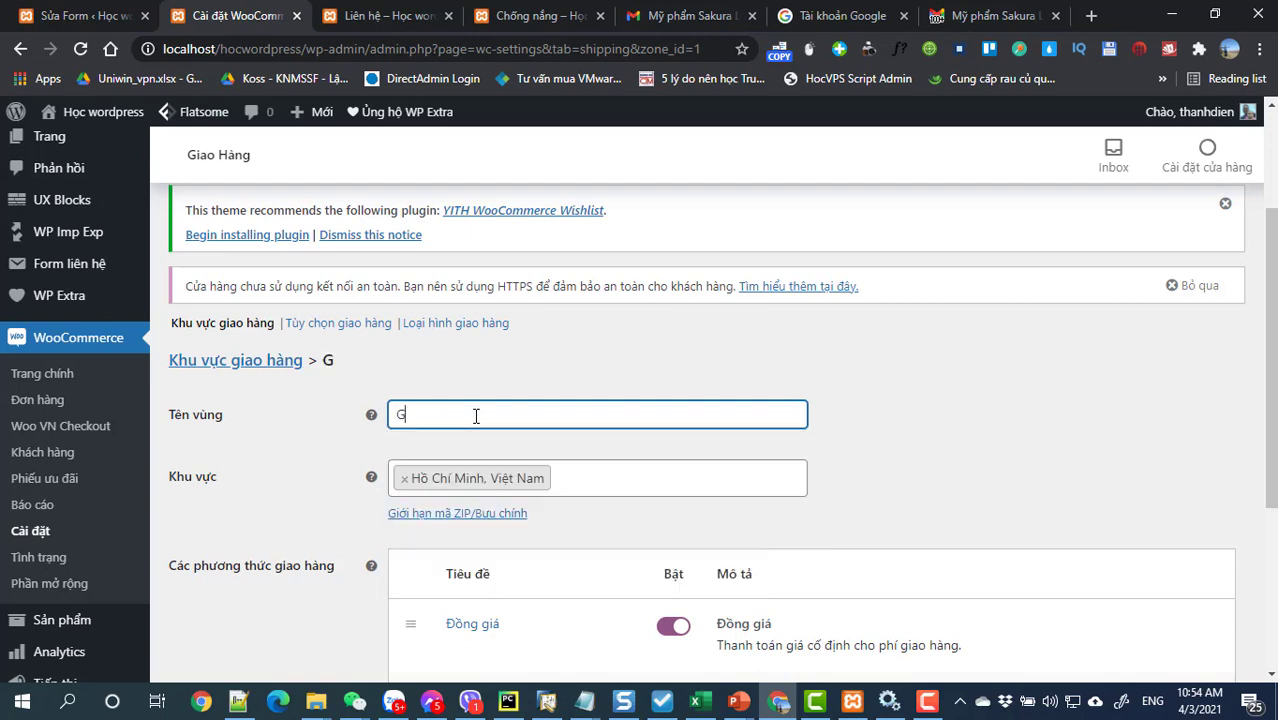
{"action": "type", "text": "iao hàng "}
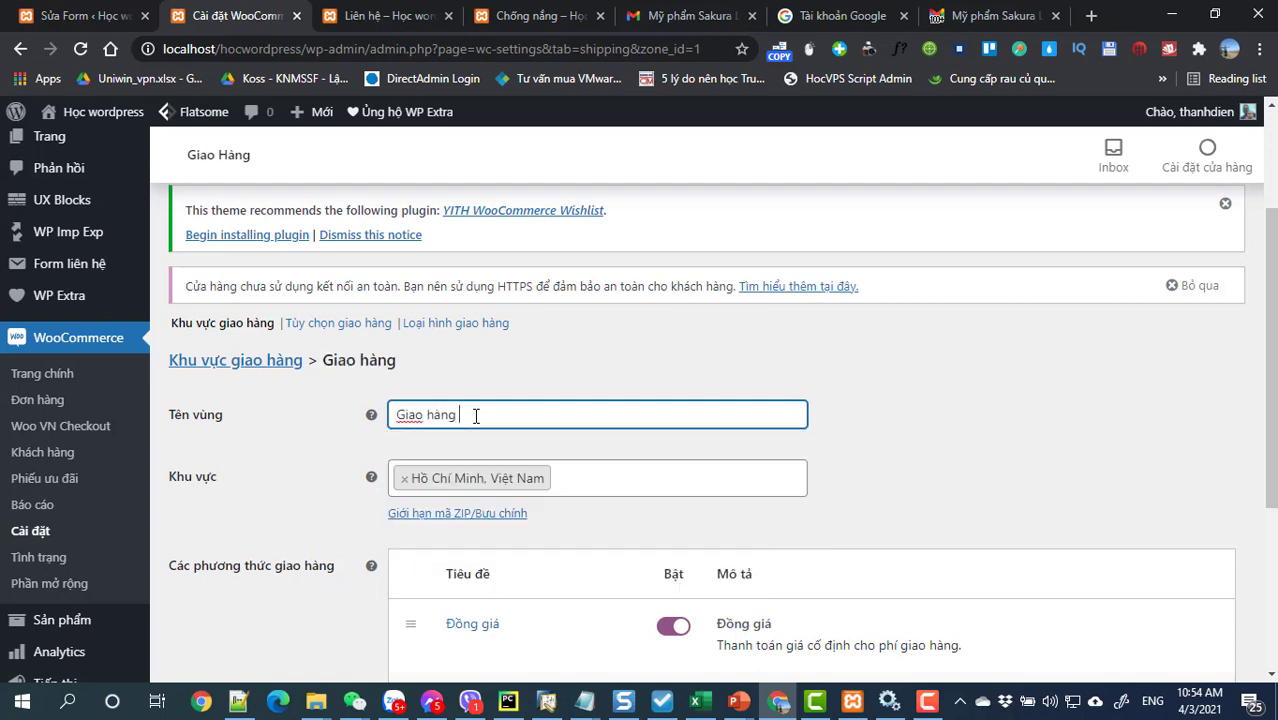
{"action": "type", "text": "tại"}
{"action": "type", "text": " TP.hcm"}
{"action": "type", "text": "H"}
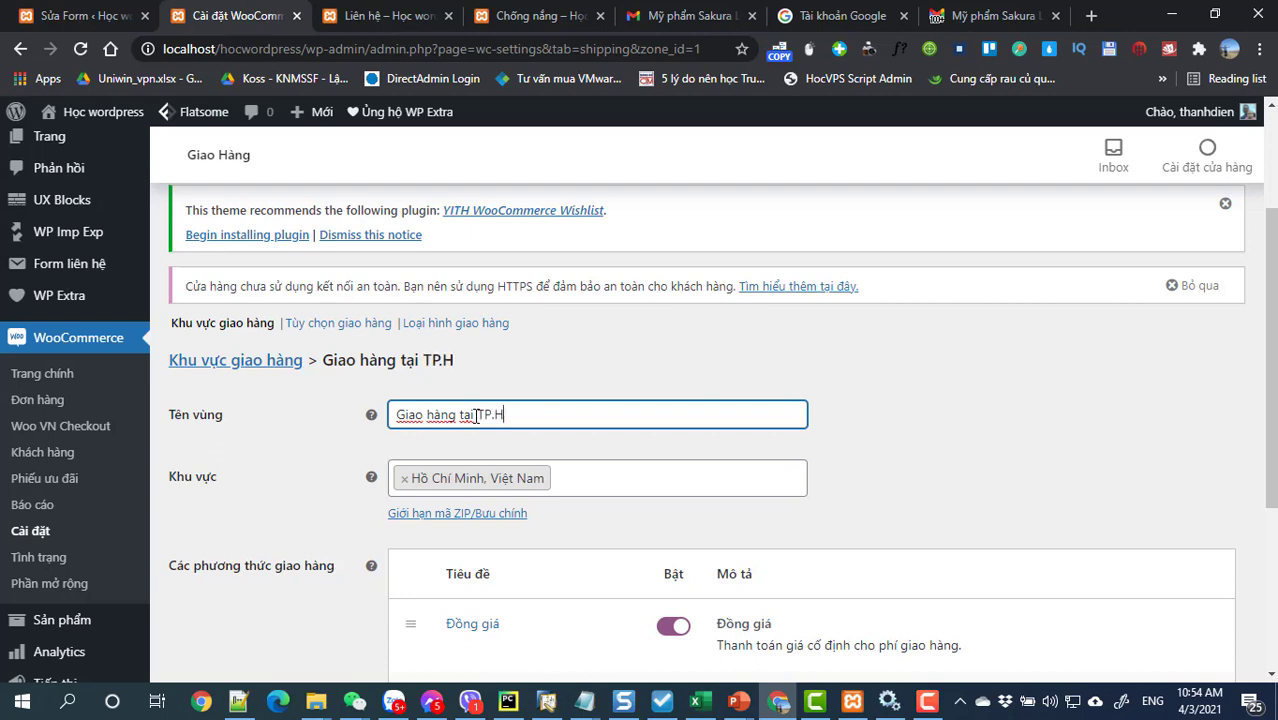
{"action": "type", "text": "CM"}
{"action": "scroll", "coordinate": [476, 416], "scroll_direction": "down", "scroll_amount": 3}
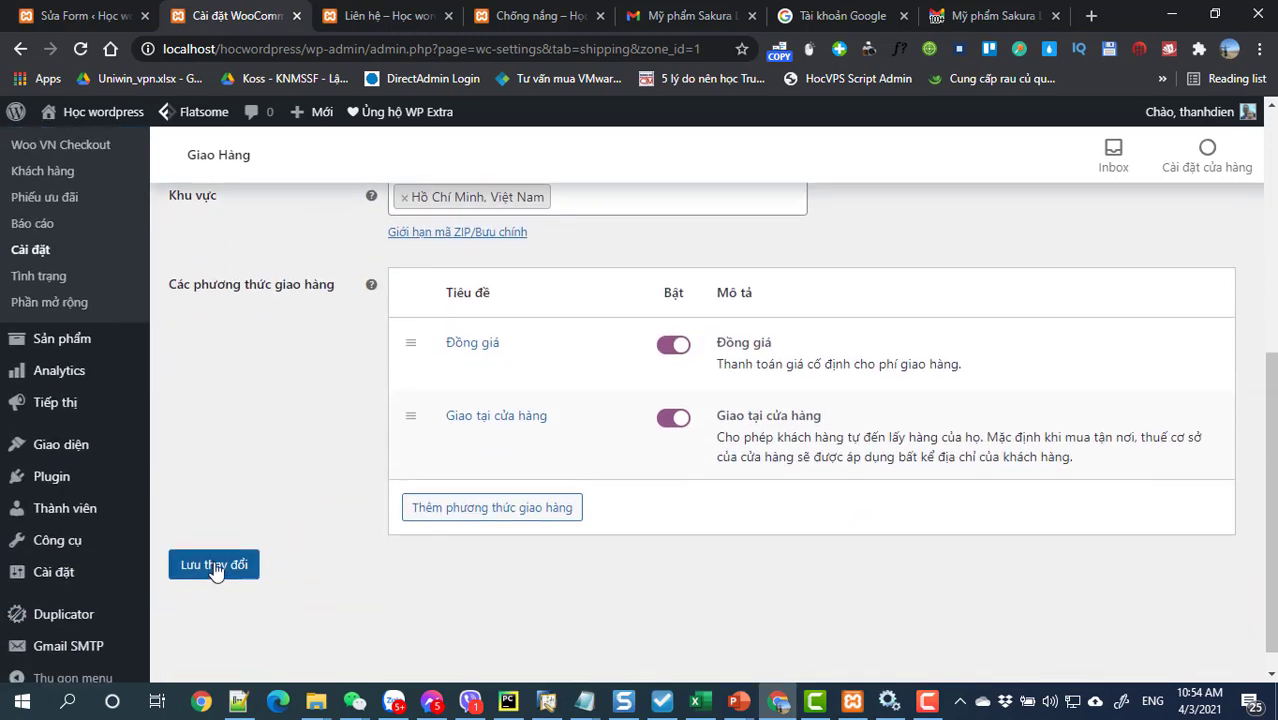
{"action": "left_click", "coordinate": [215, 566]}
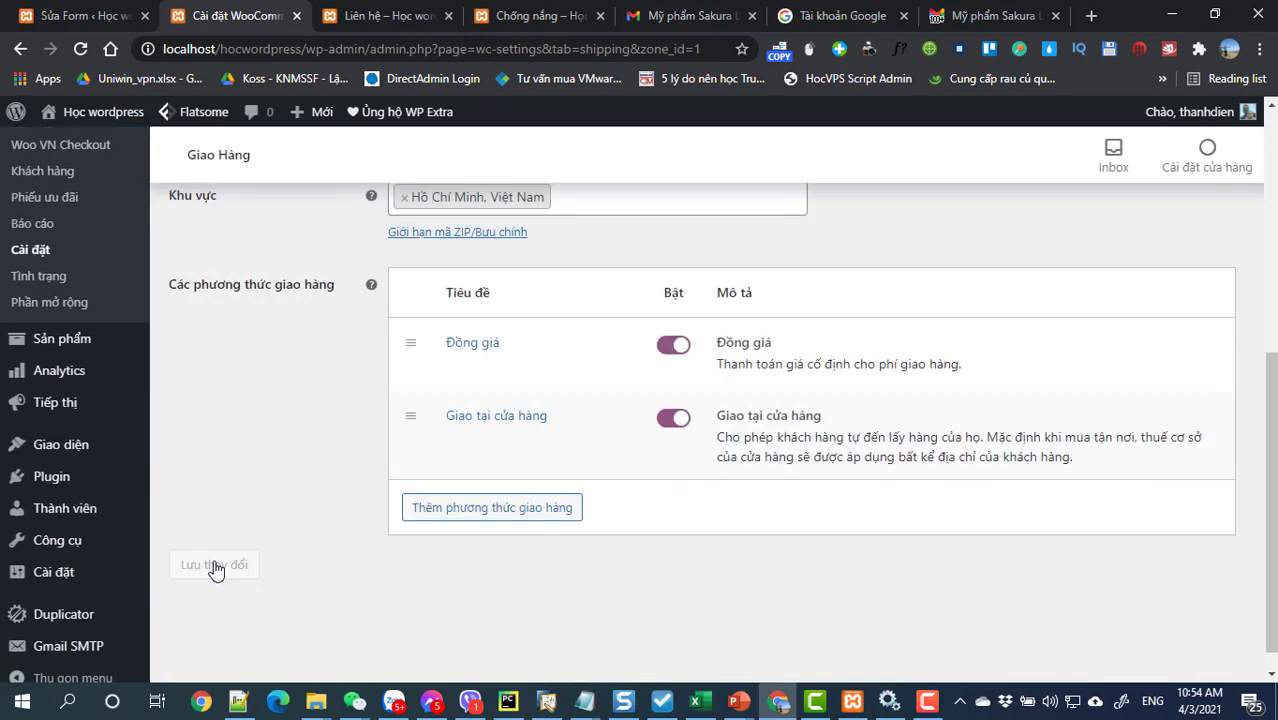
{"action": "scroll", "coordinate": [220, 570], "scroll_direction": "up", "scroll_amount": 1}
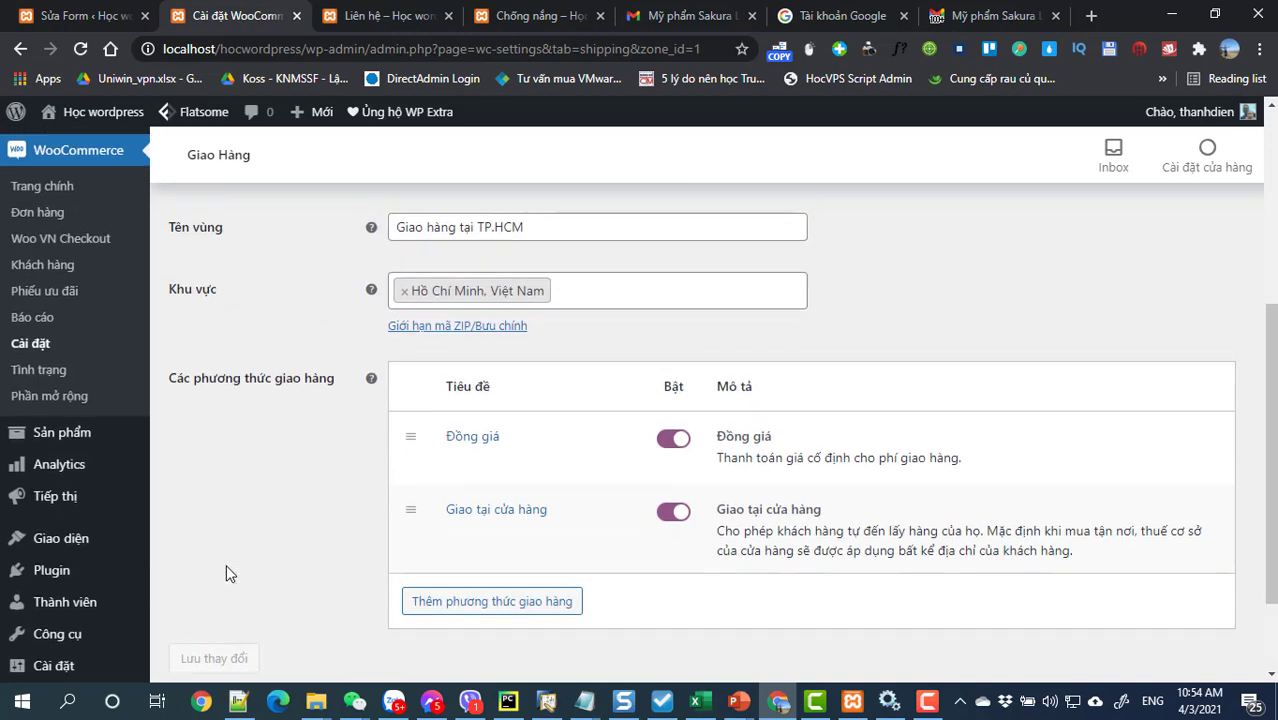
{"action": "scroll", "coordinate": [310, 555], "scroll_direction": "up", "scroll_amount": 3}
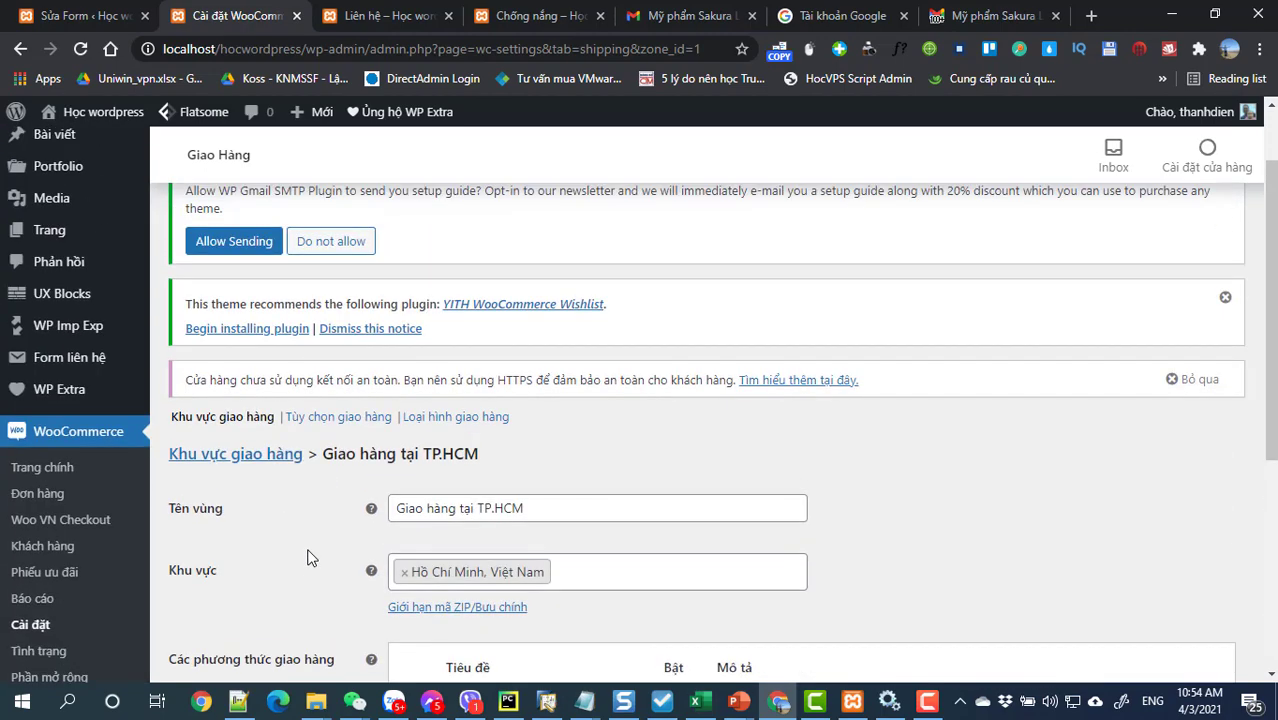
{"action": "scroll", "coordinate": [313, 556], "scroll_direction": "down", "scroll_amount": 1}
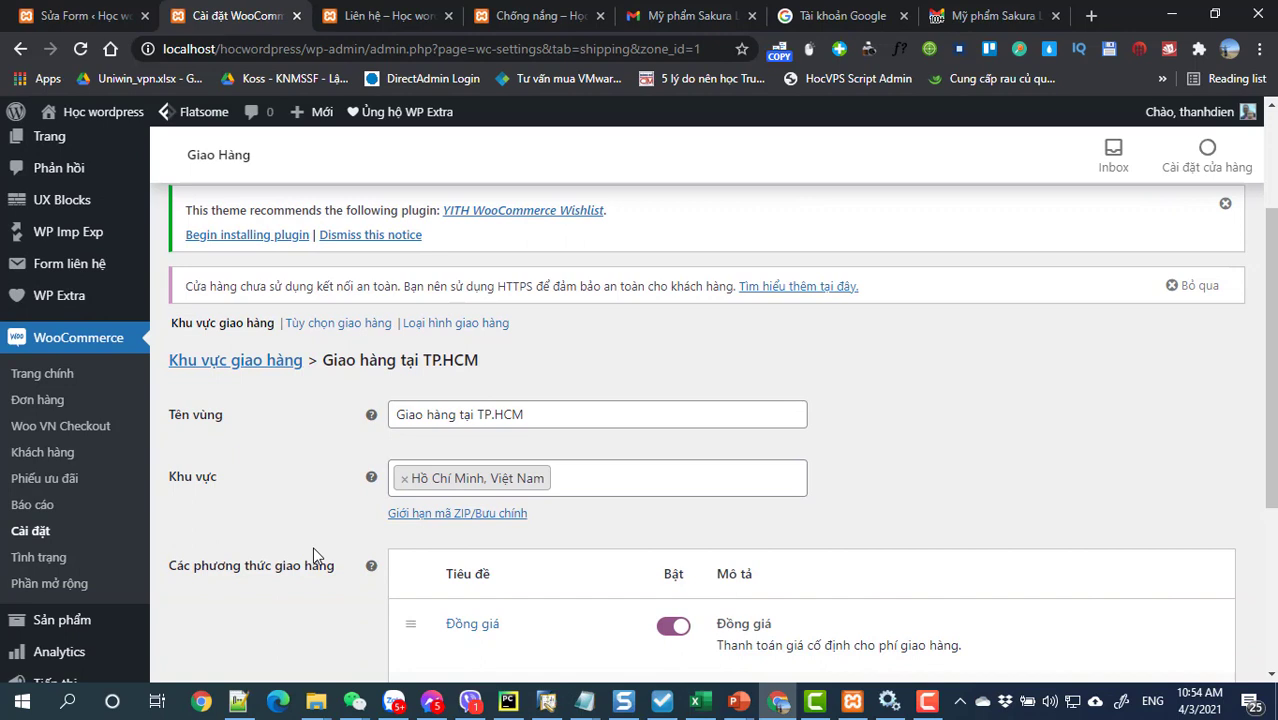
Step: Open the Sakura storefront from Xem trang in a new tab and switch to it
{"action": "mouse_move", "coordinate": [95, 112]}
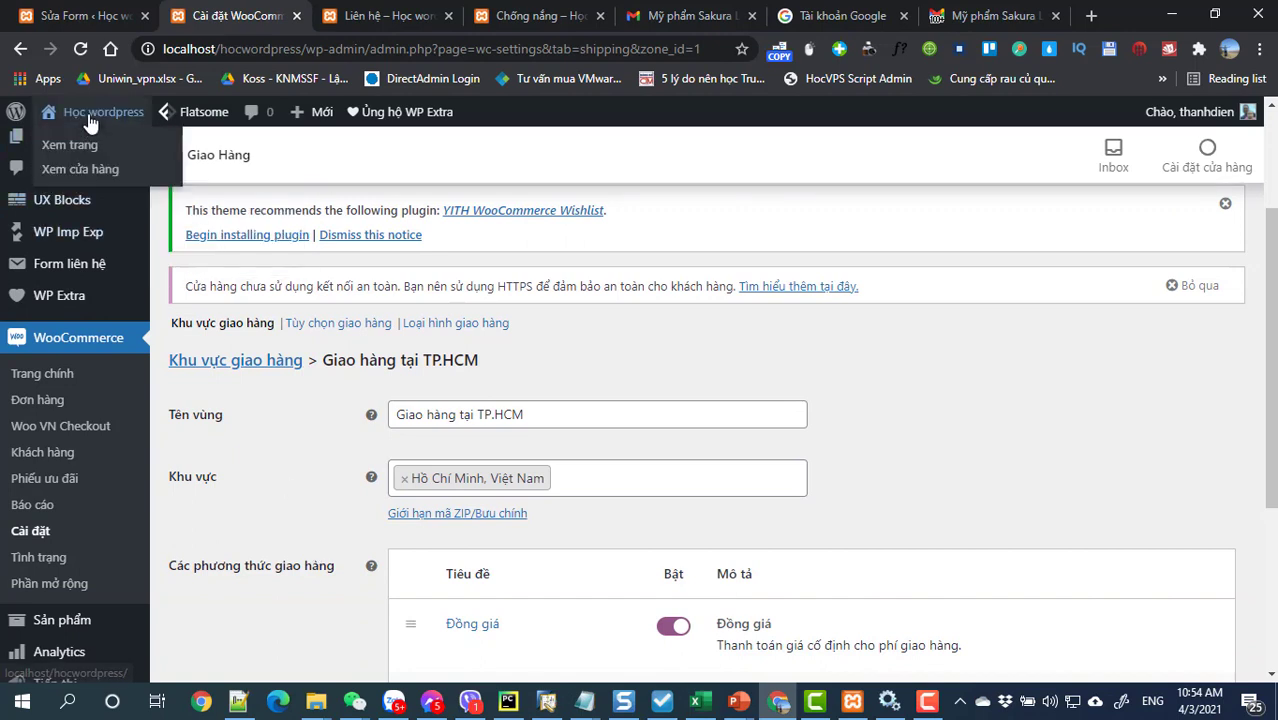
{"action": "right_click", "coordinate": [84, 148]}
{"action": "left_click", "coordinate": [102, 160]}
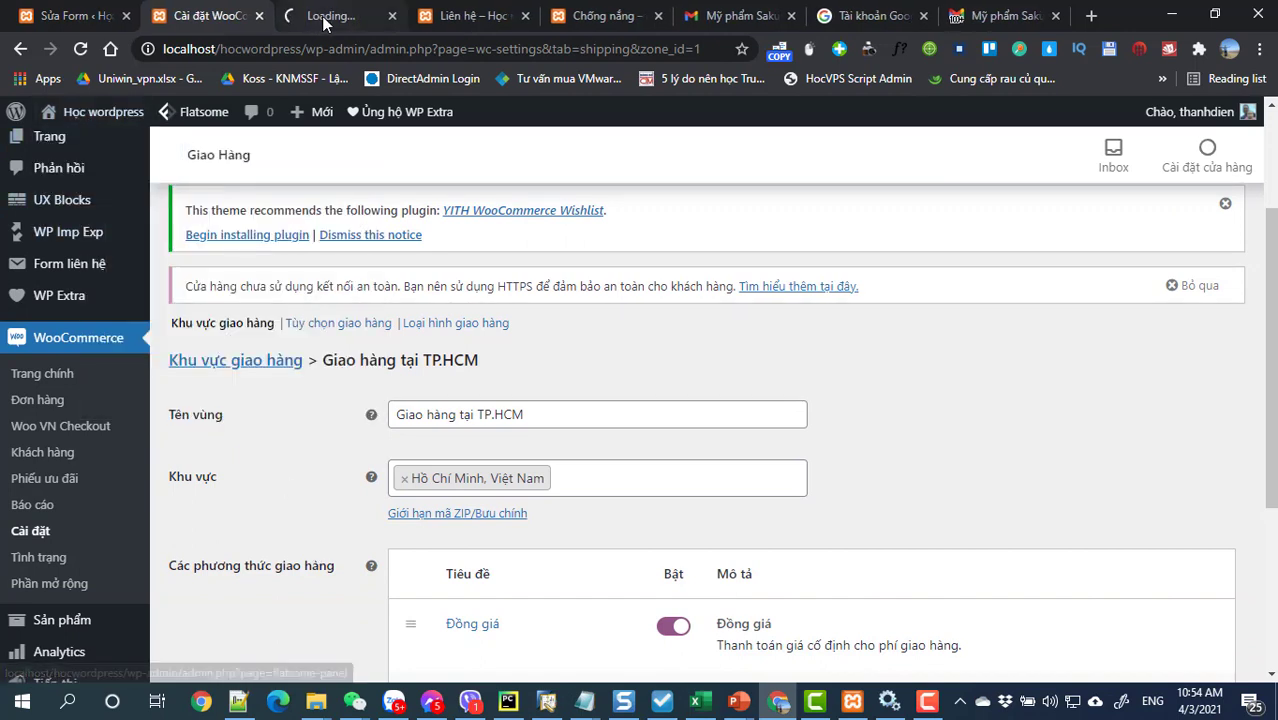
{"action": "key", "text": "ctrl+Tab"}
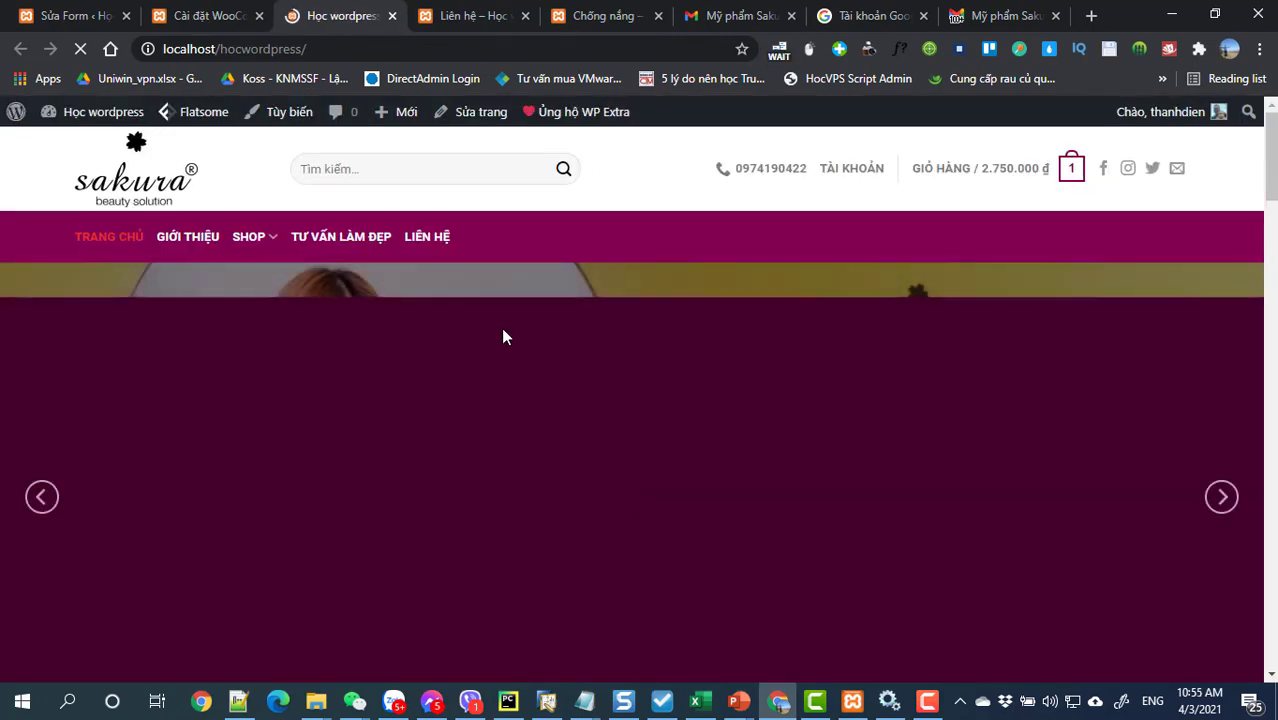
Step: Scroll to Sản phẩm khuyến mãi and add the Sakura gentle facial scrub to the cart
{"action": "scroll", "coordinate": [501, 327], "scroll_direction": "down", "scroll_amount": 2}
{"action": "scroll", "coordinate": [501, 327], "scroll_direction": "down", "scroll_amount": 4}
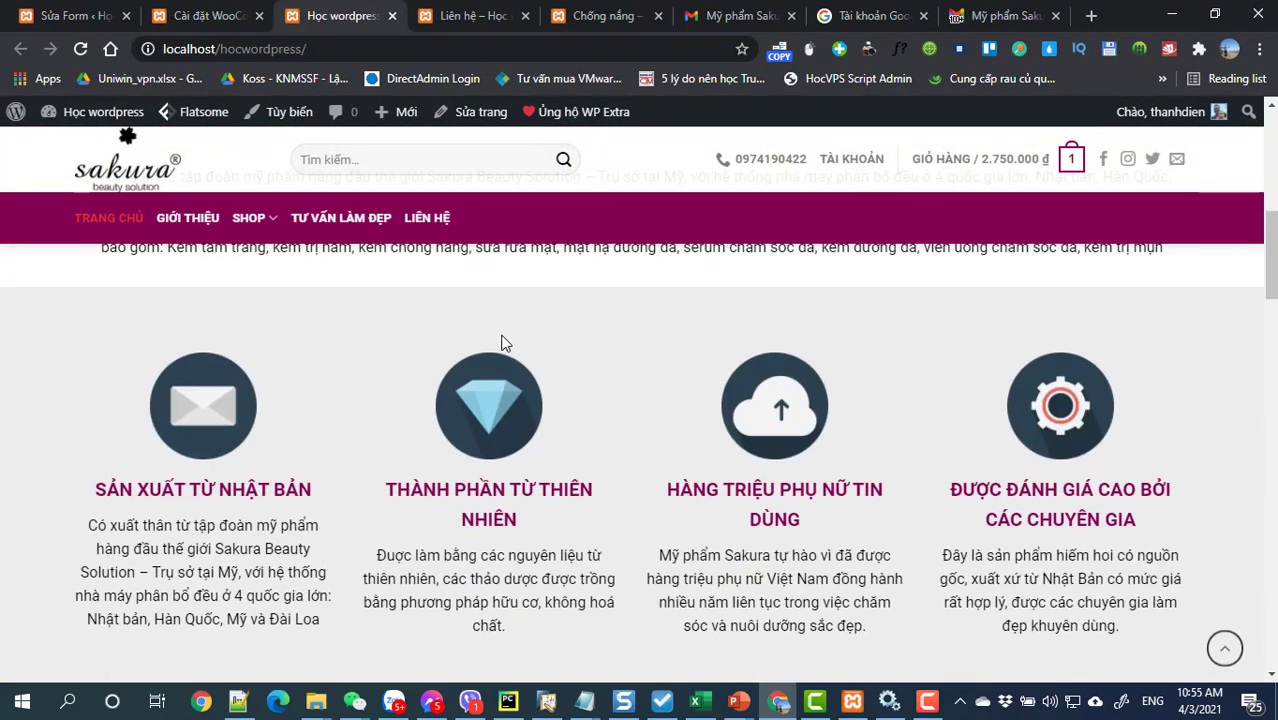
{"action": "scroll", "coordinate": [503, 340], "scroll_direction": "up", "scroll_amount": 4}
{"action": "scroll", "coordinate": [501, 343], "scroll_direction": "down", "scroll_amount": 8}
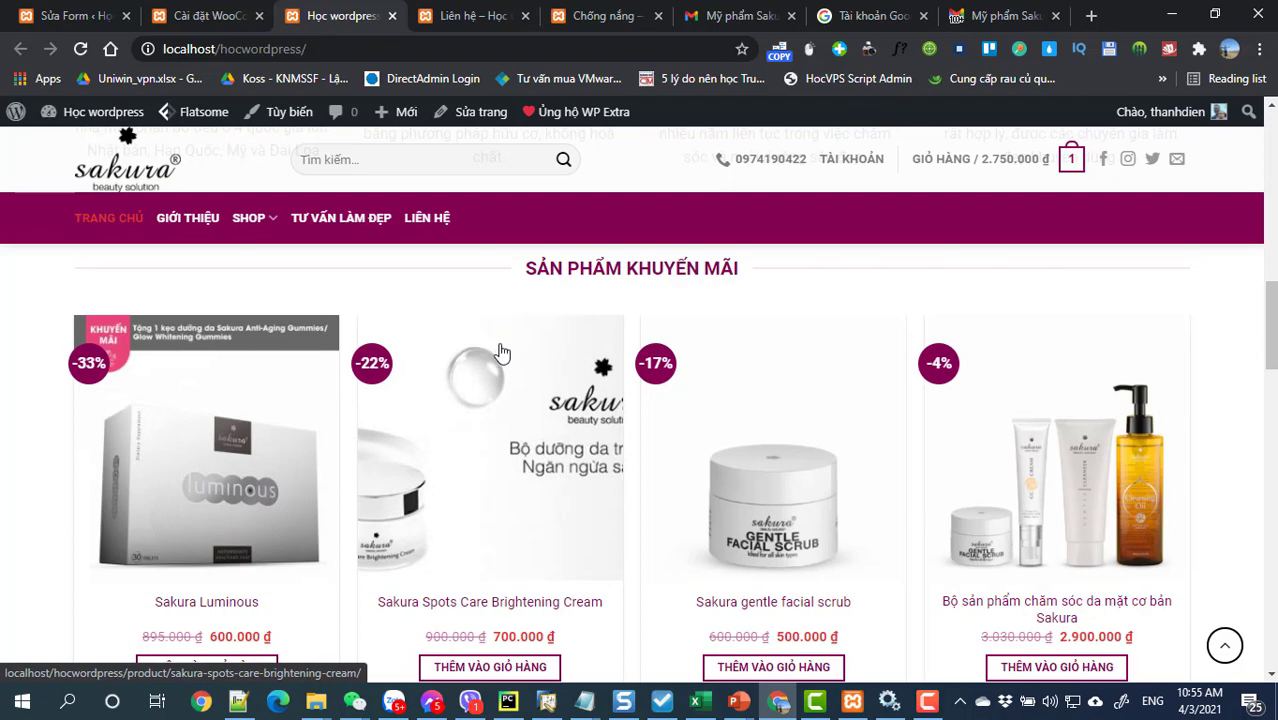
{"action": "scroll", "coordinate": [500, 360], "scroll_direction": "down", "scroll_amount": 4}
{"action": "scroll", "coordinate": [496, 362], "scroll_direction": "up", "scroll_amount": 8}
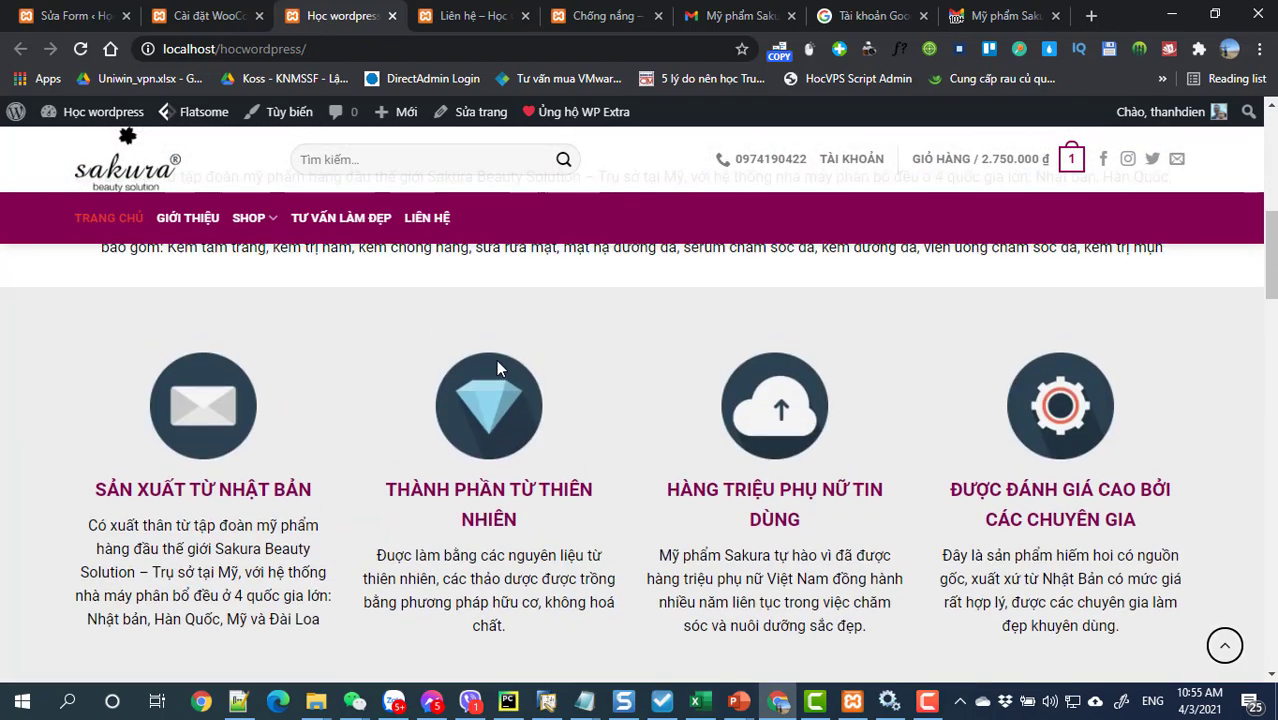
{"action": "scroll", "coordinate": [497, 364], "scroll_direction": "up", "scroll_amount": 5}
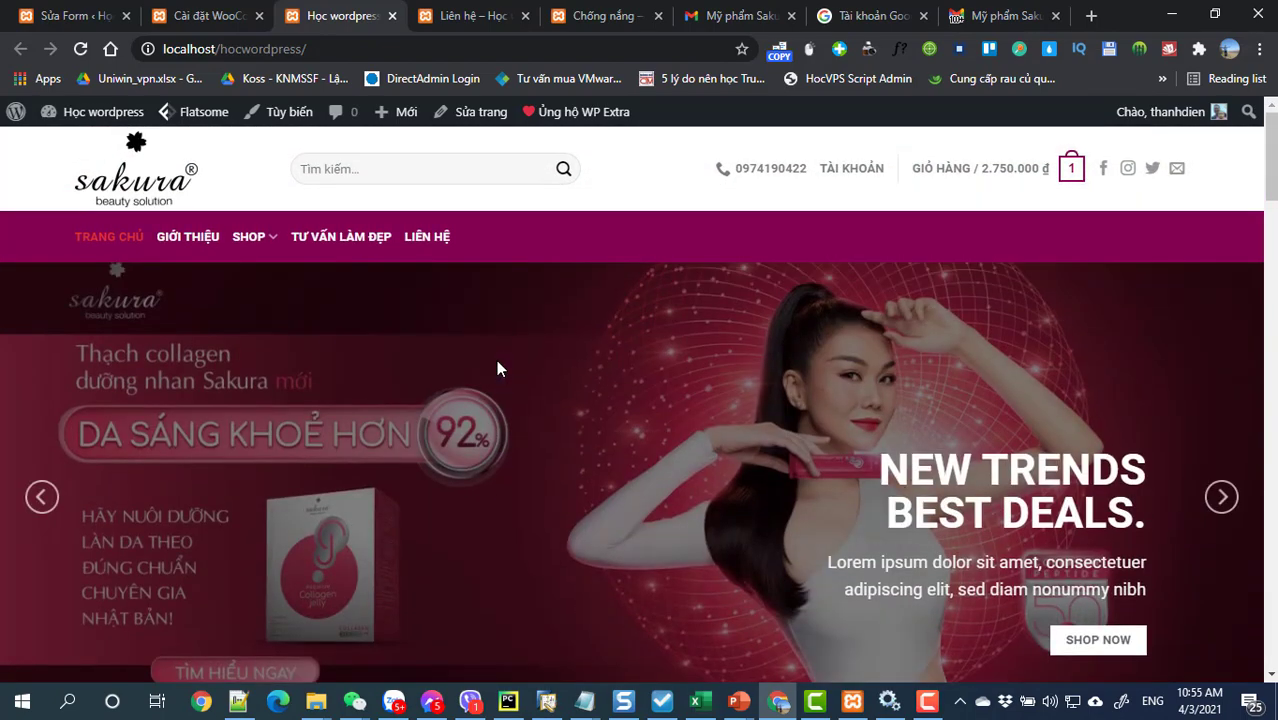
{"action": "scroll", "coordinate": [500, 370], "scroll_direction": "down", "scroll_amount": 5}
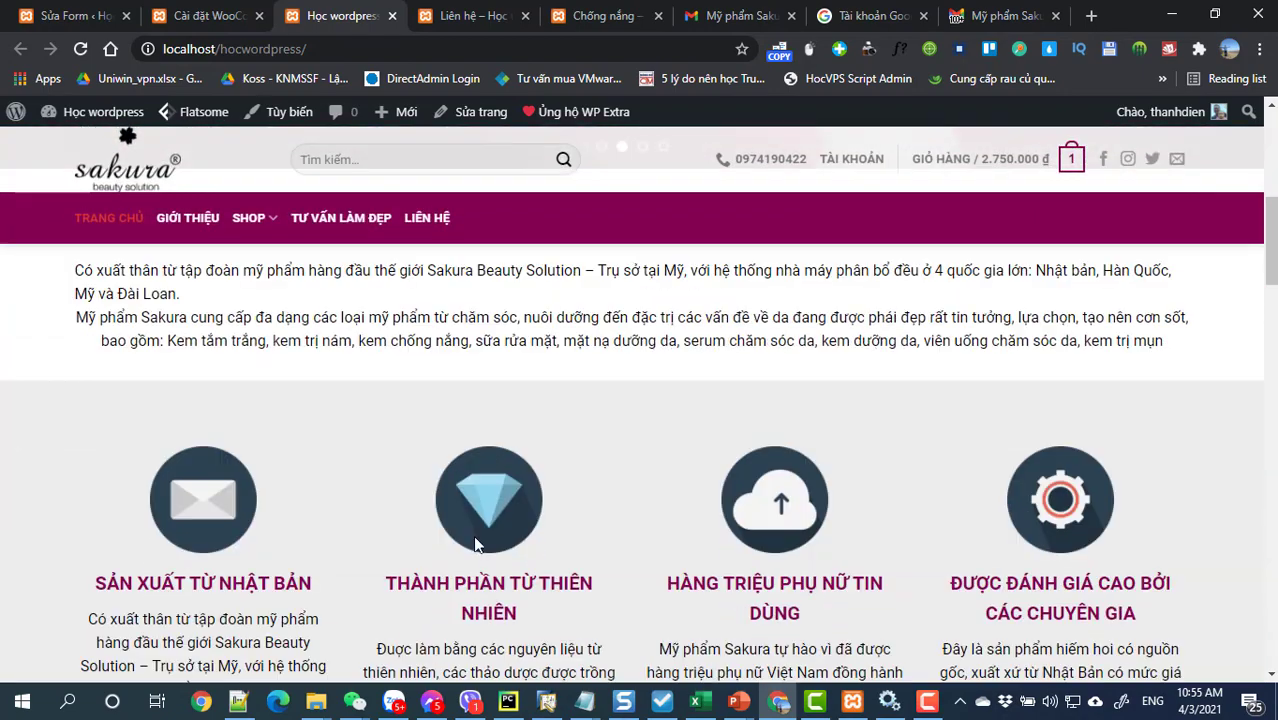
{"action": "scroll", "coordinate": [476, 530], "scroll_direction": "down", "scroll_amount": 5}
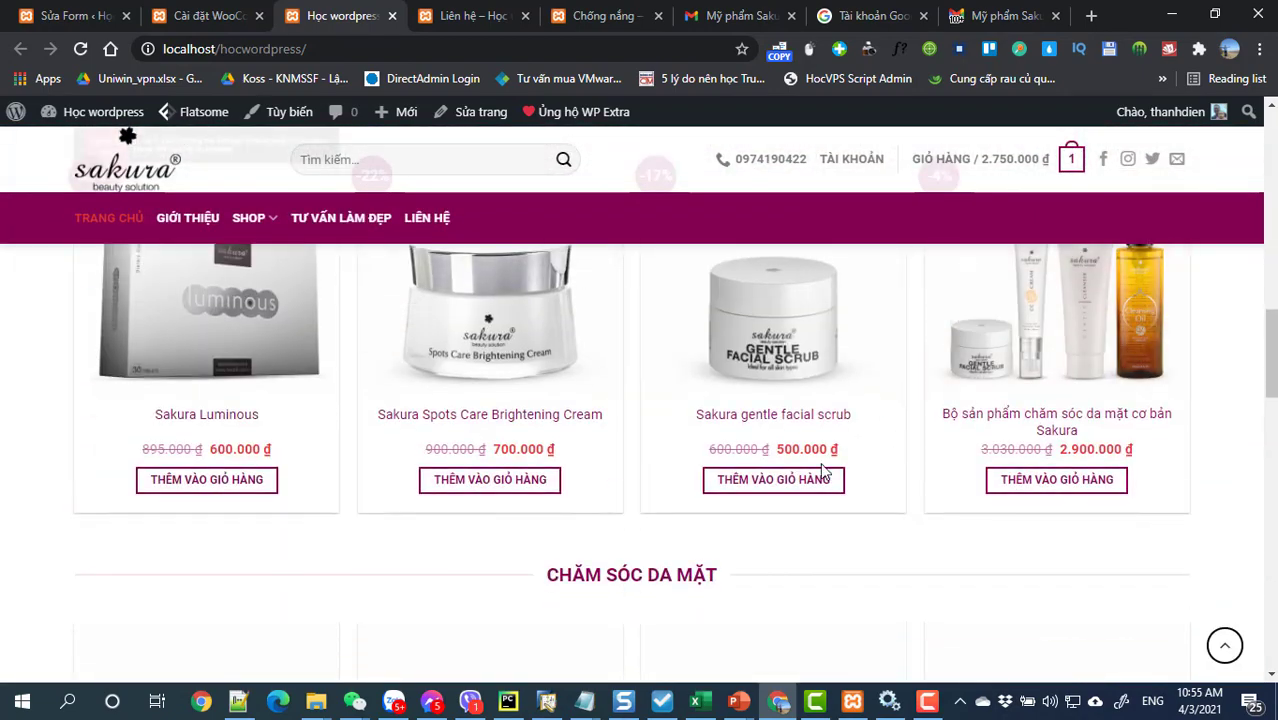
{"action": "left_click", "coordinate": [815, 478]}
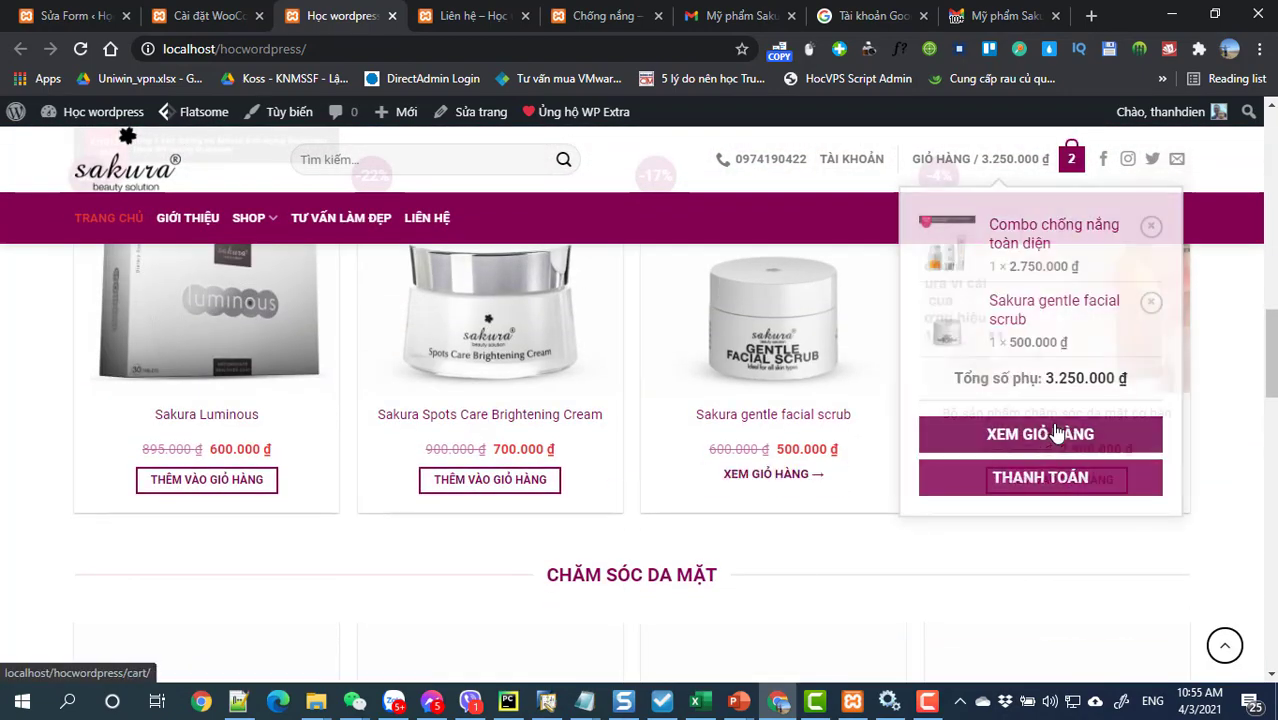
Step: On the cart page, drop Combo chống nắng toàn diện and check out with the 500.000 ₫ scrub
{"action": "left_click", "coordinate": [1053, 436]}
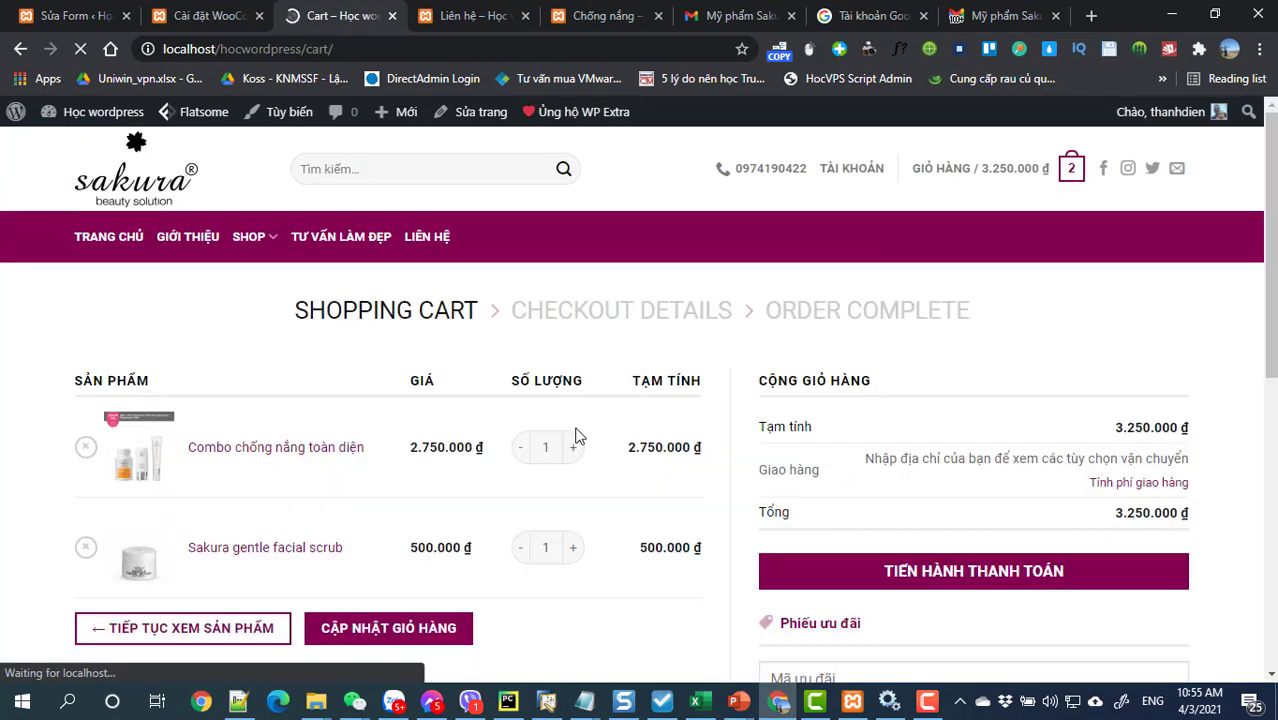
{"action": "scroll", "coordinate": [575, 435], "scroll_direction": "down", "scroll_amount": 1}
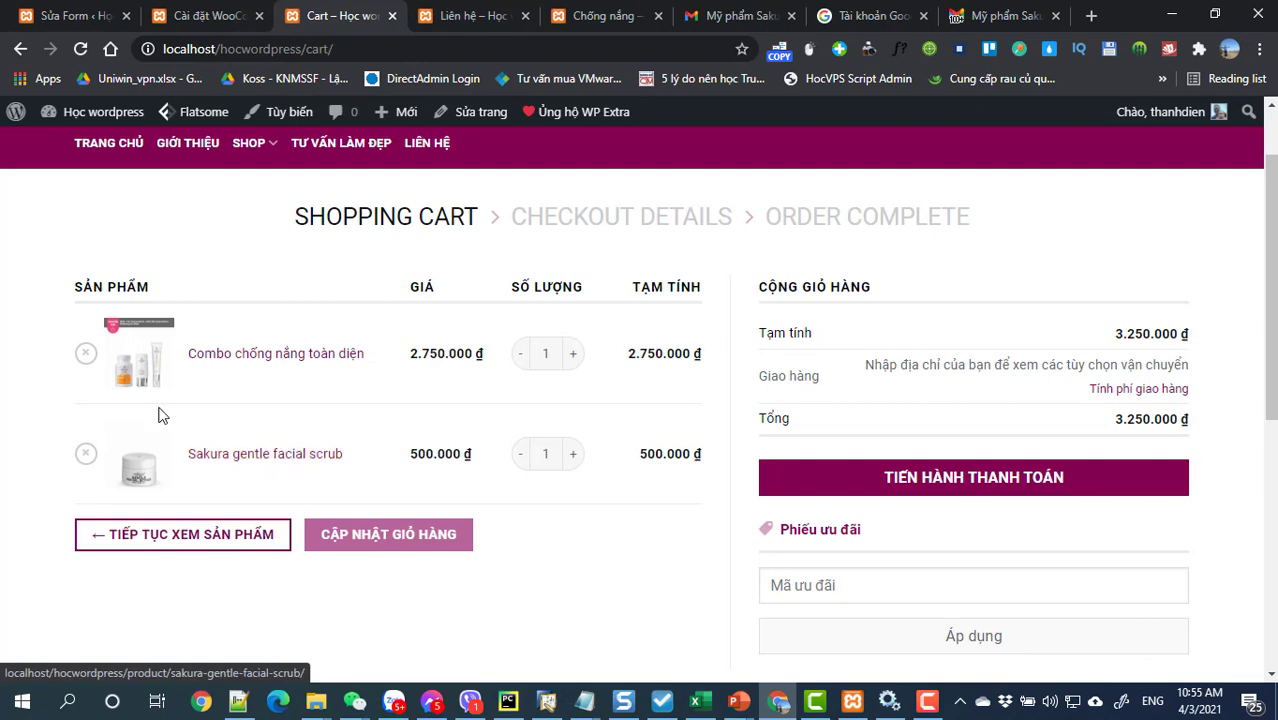
{"action": "left_click", "coordinate": [86, 353]}
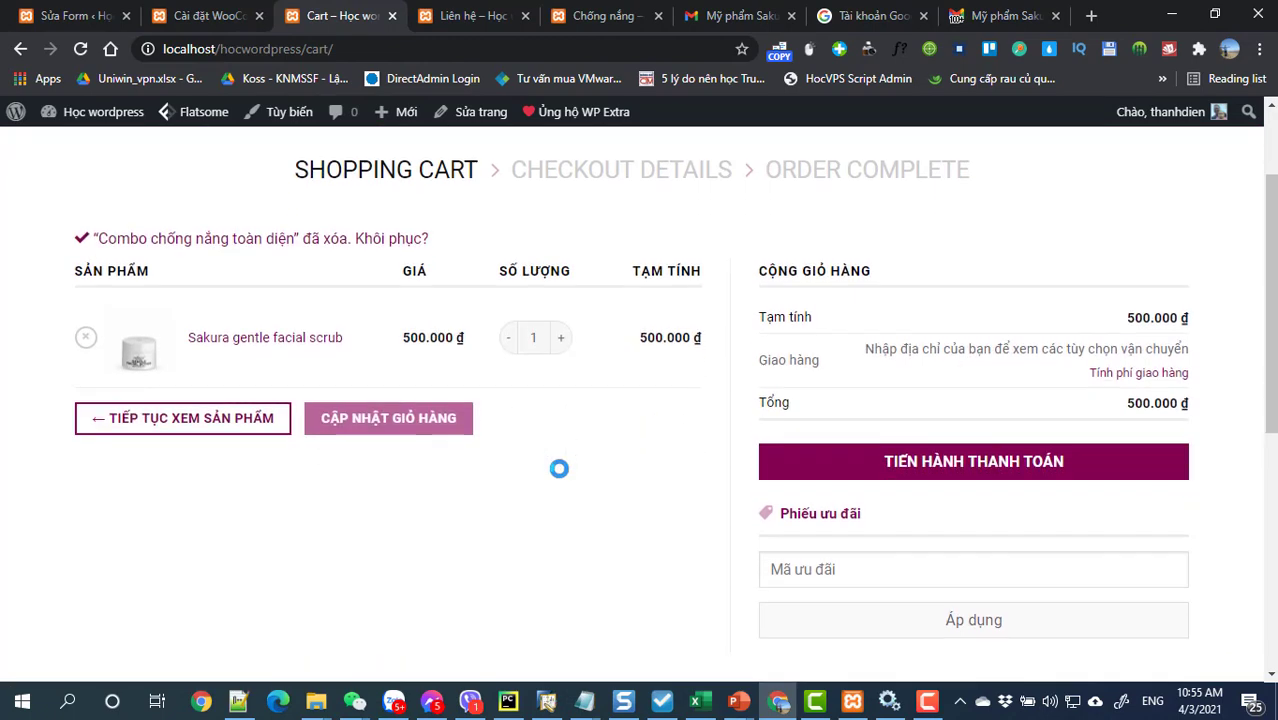
{"action": "left_click", "coordinate": [976, 424]}
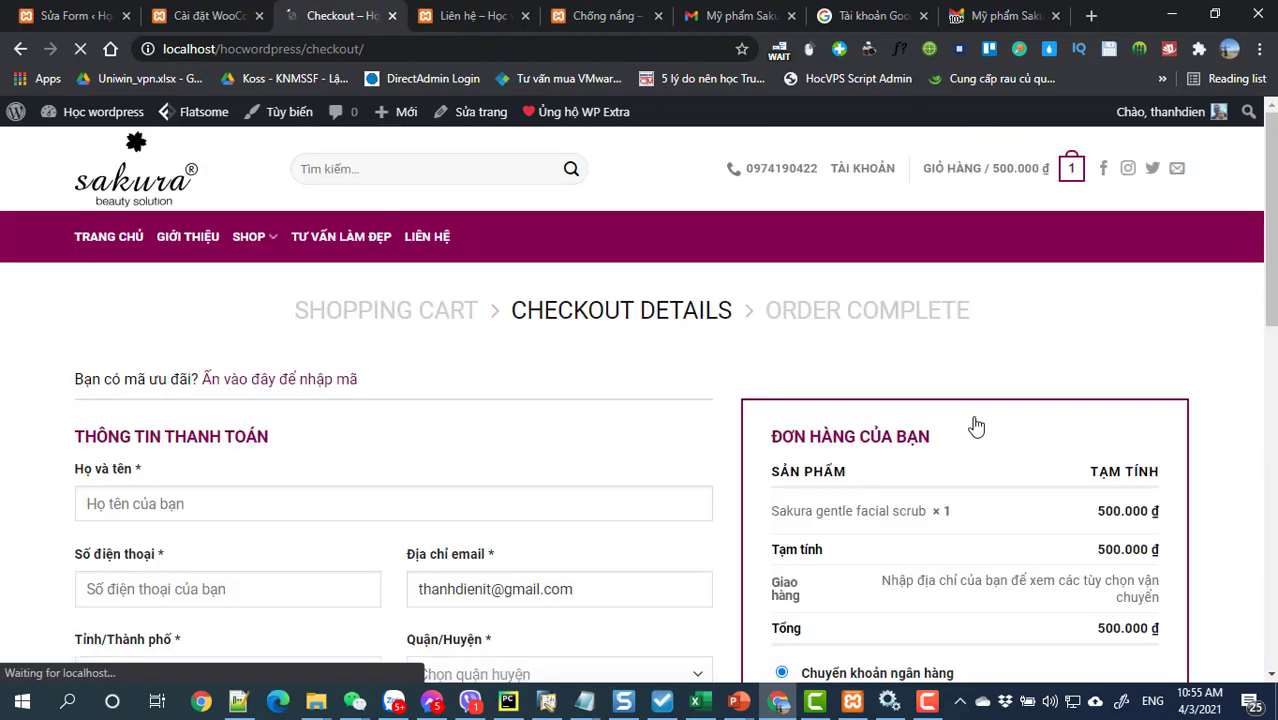
Step: Review the checkout's bank transfer, cash on delivery and Quét Mã MoMo options, then start the Họ và tên field
{"action": "scroll", "coordinate": [976, 424], "scroll_direction": "down", "scroll_amount": 2}
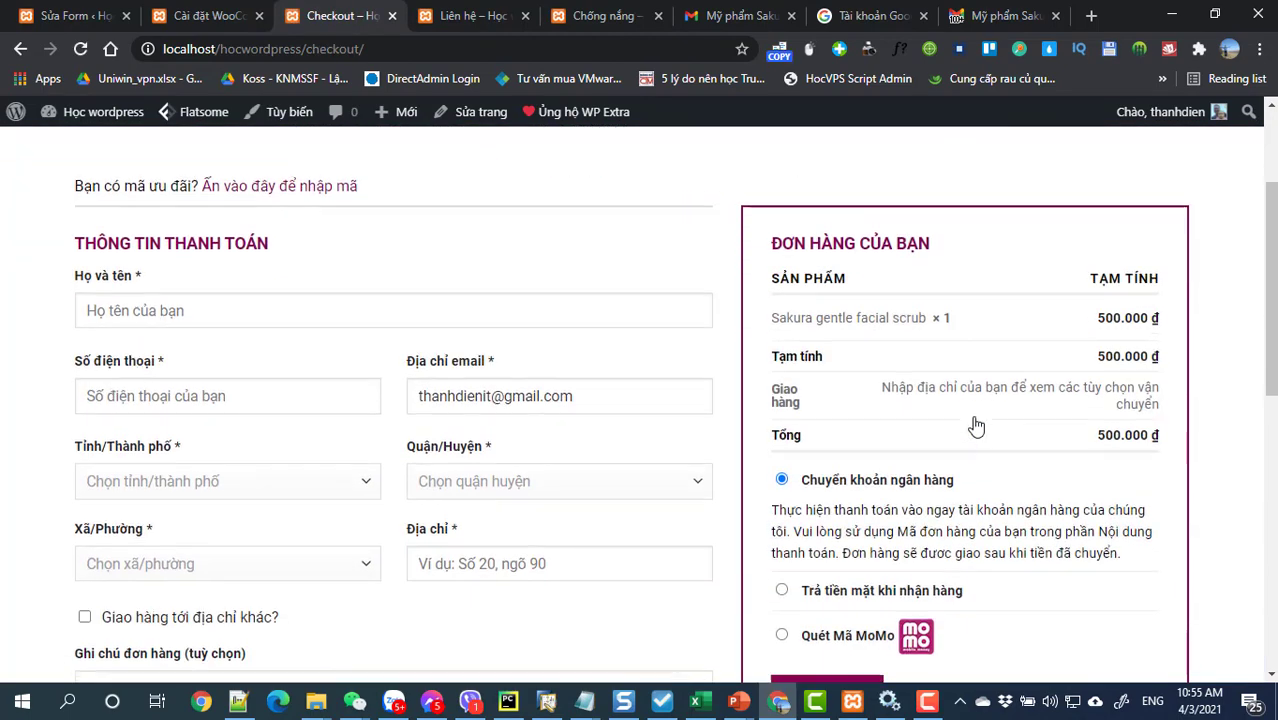
{"action": "scroll", "coordinate": [972, 427], "scroll_direction": "down", "scroll_amount": 1}
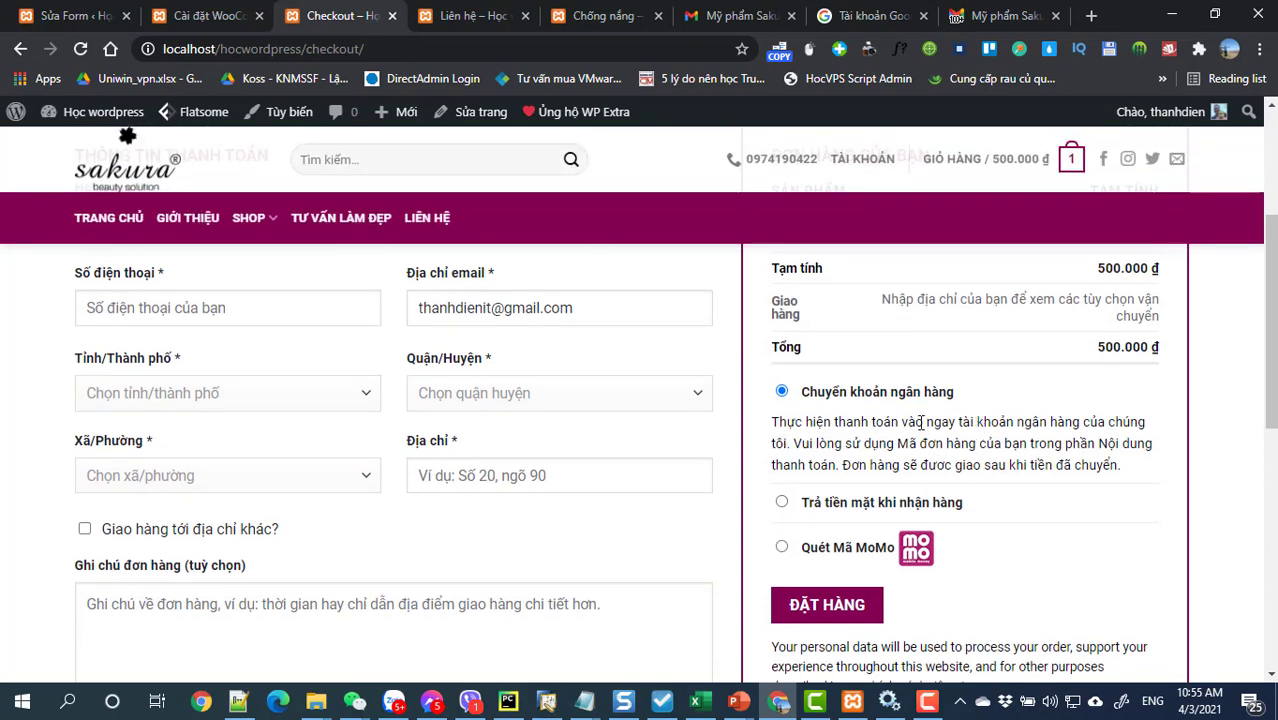
{"action": "scroll", "coordinate": [1029, 495], "scroll_direction": "down", "scroll_amount": 2}
{"action": "scroll", "coordinate": [879, 419], "scroll_direction": "up", "scroll_amount": 1}
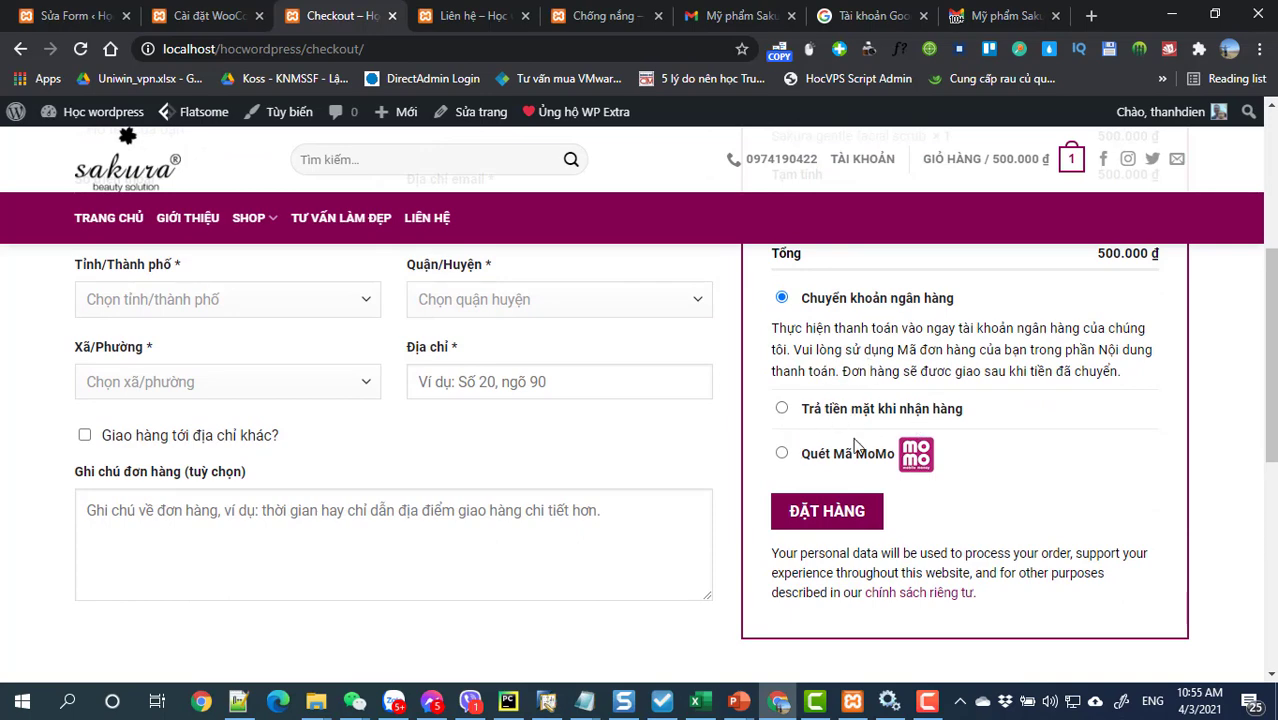
{"action": "scroll", "coordinate": [285, 450], "scroll_direction": "up", "scroll_amount": 3}
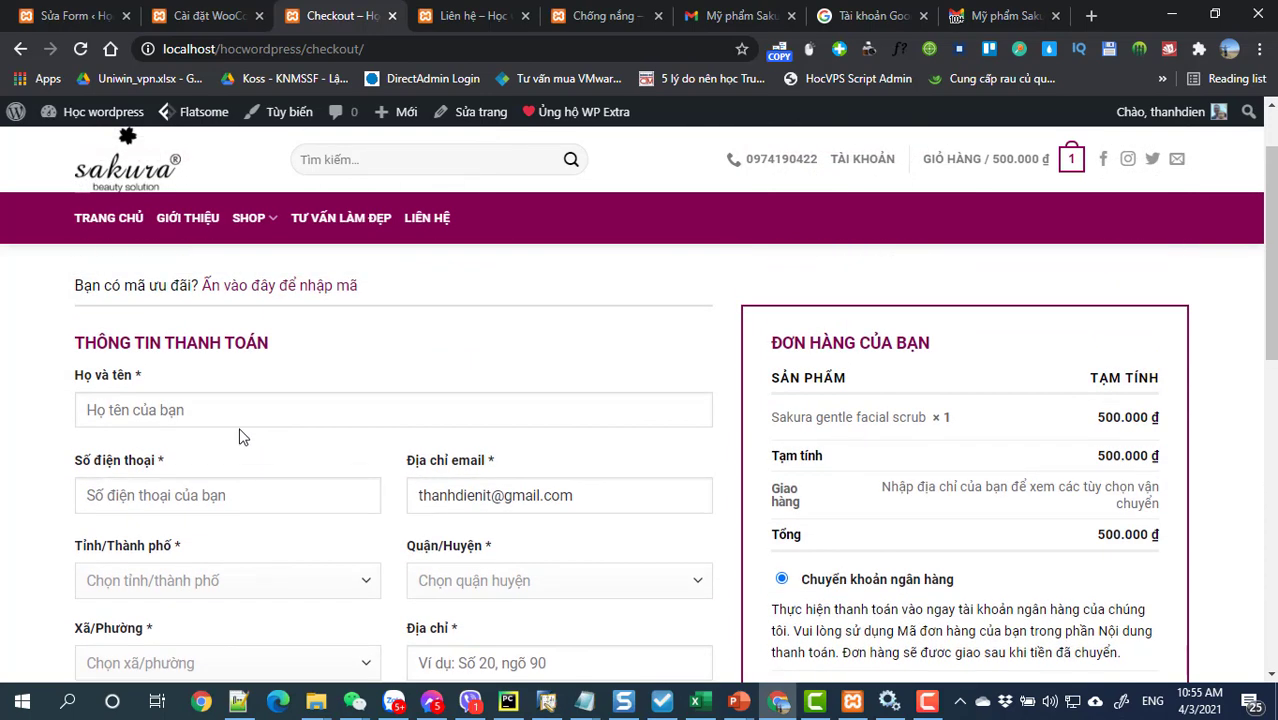
{"action": "left_click", "coordinate": [234, 411]}
{"action": "left_click", "coordinate": [206, 580]}
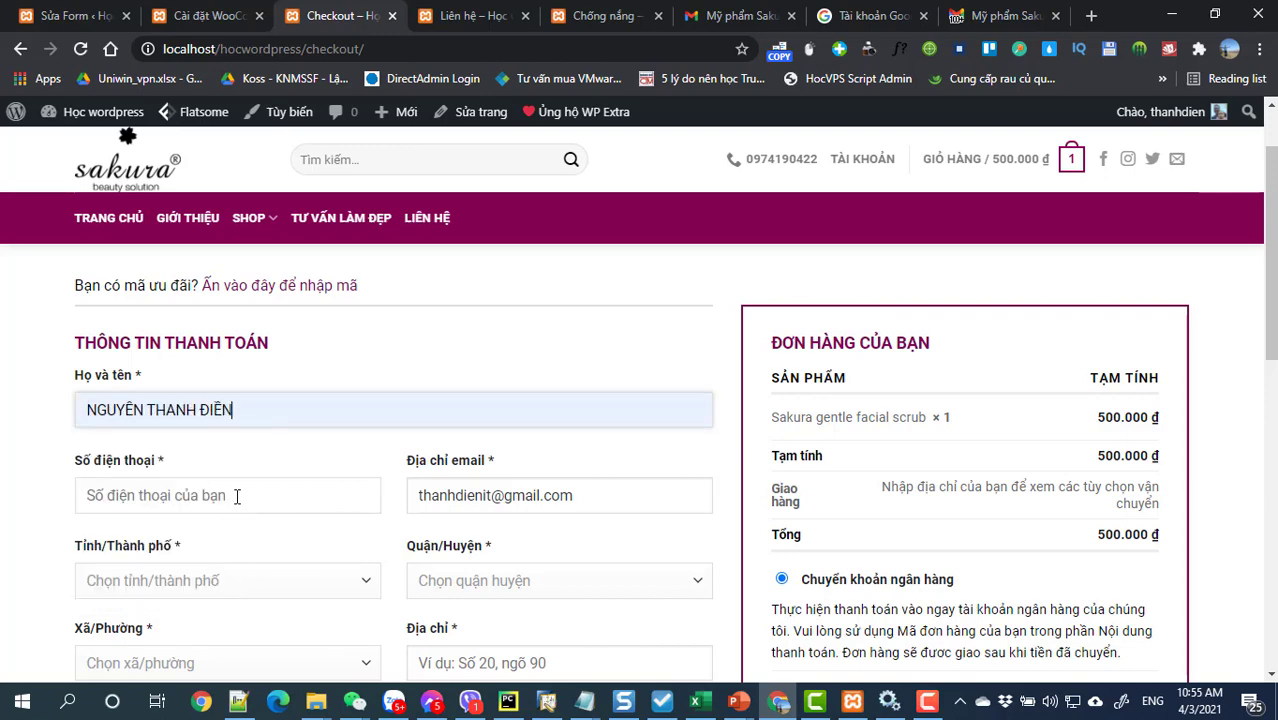
{"action": "left_click", "coordinate": [237, 497]}
{"action": "left_click", "coordinate": [210, 298]}
{"action": "scroll", "coordinate": [478, 485], "scroll_direction": "down", "scroll_amount": 2}
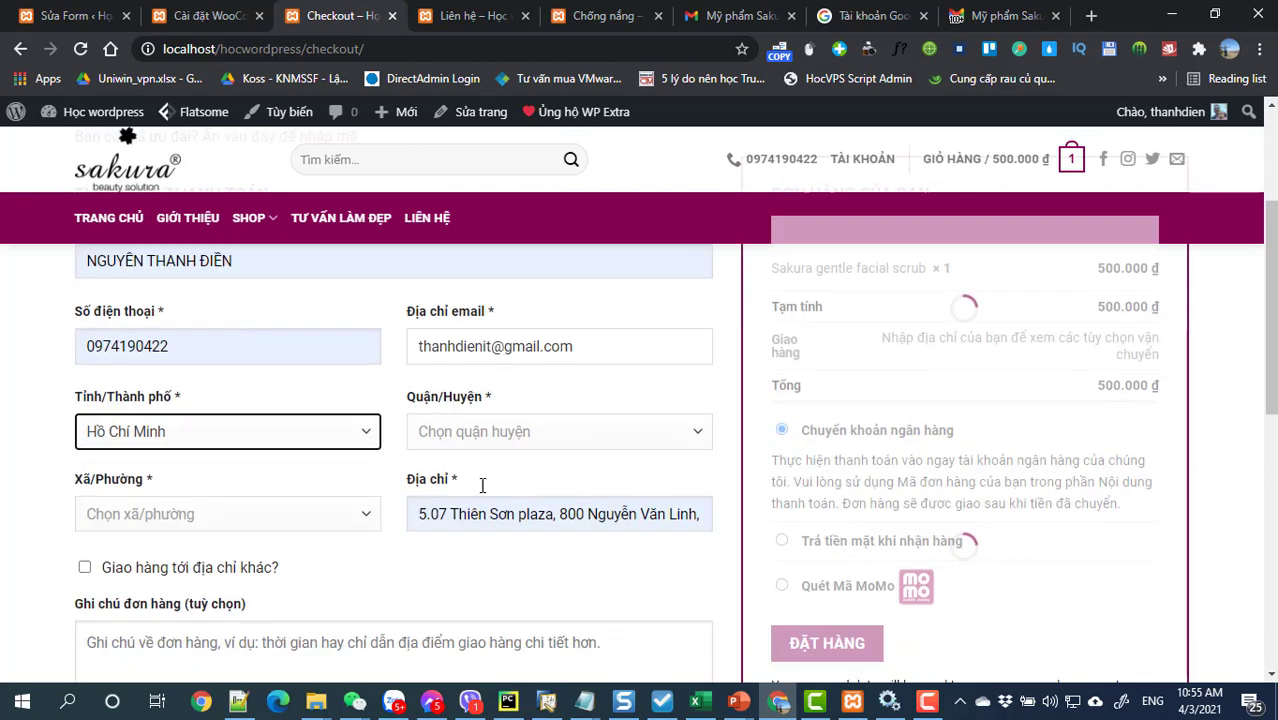
{"action": "scroll", "coordinate": [482, 485], "scroll_direction": "down", "scroll_amount": 1}
{"action": "left_click", "coordinate": [229, 390]}
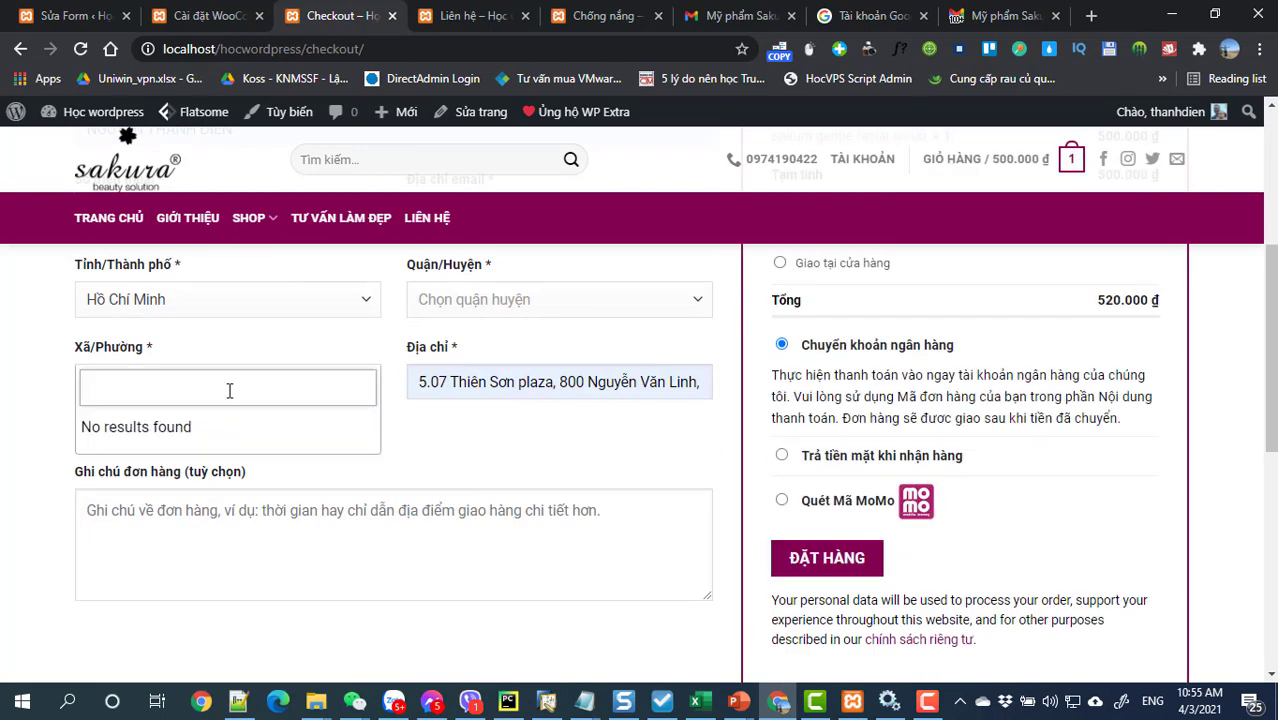
{"action": "left_click", "coordinate": [445, 462]}
{"action": "left_click", "coordinate": [362, 384]}
{"action": "left_click", "coordinate": [499, 463]}
{"action": "left_click", "coordinate": [481, 301]}
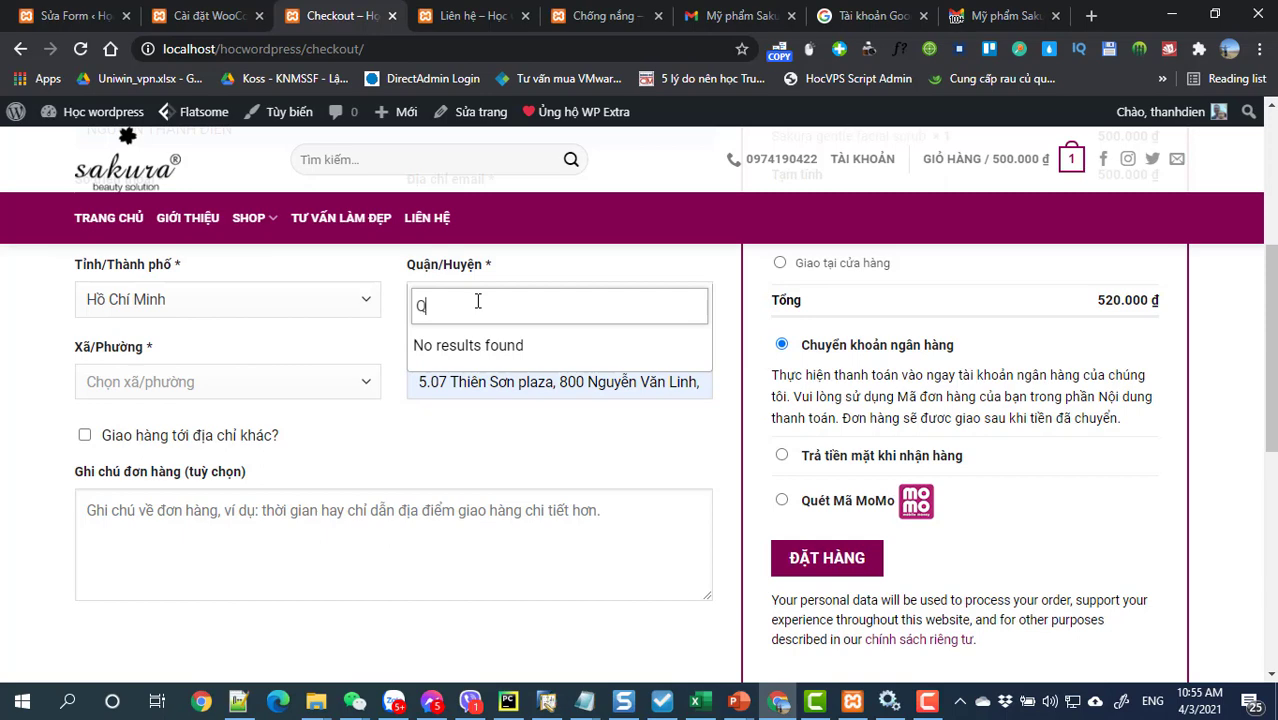
{"action": "left_click", "coordinate": [365, 299]}
{"action": "left_click", "coordinate": [205, 390]}
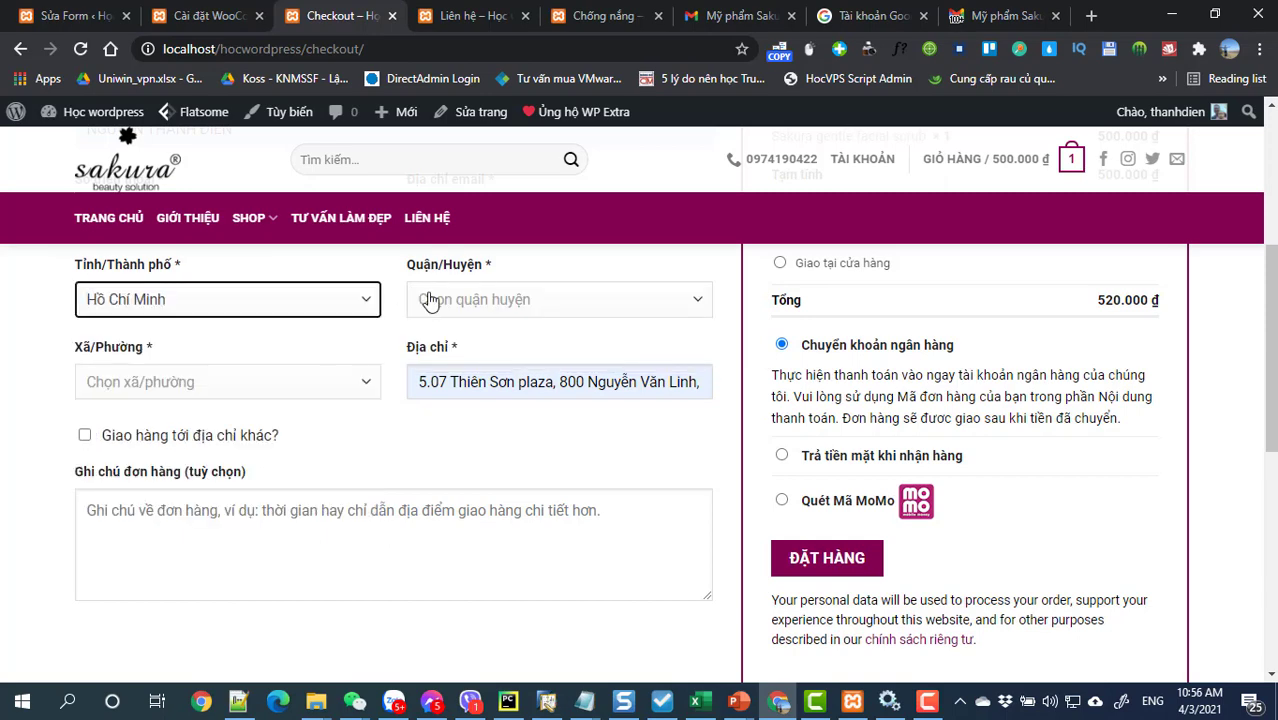
{"action": "left_click", "coordinate": [444, 296]}
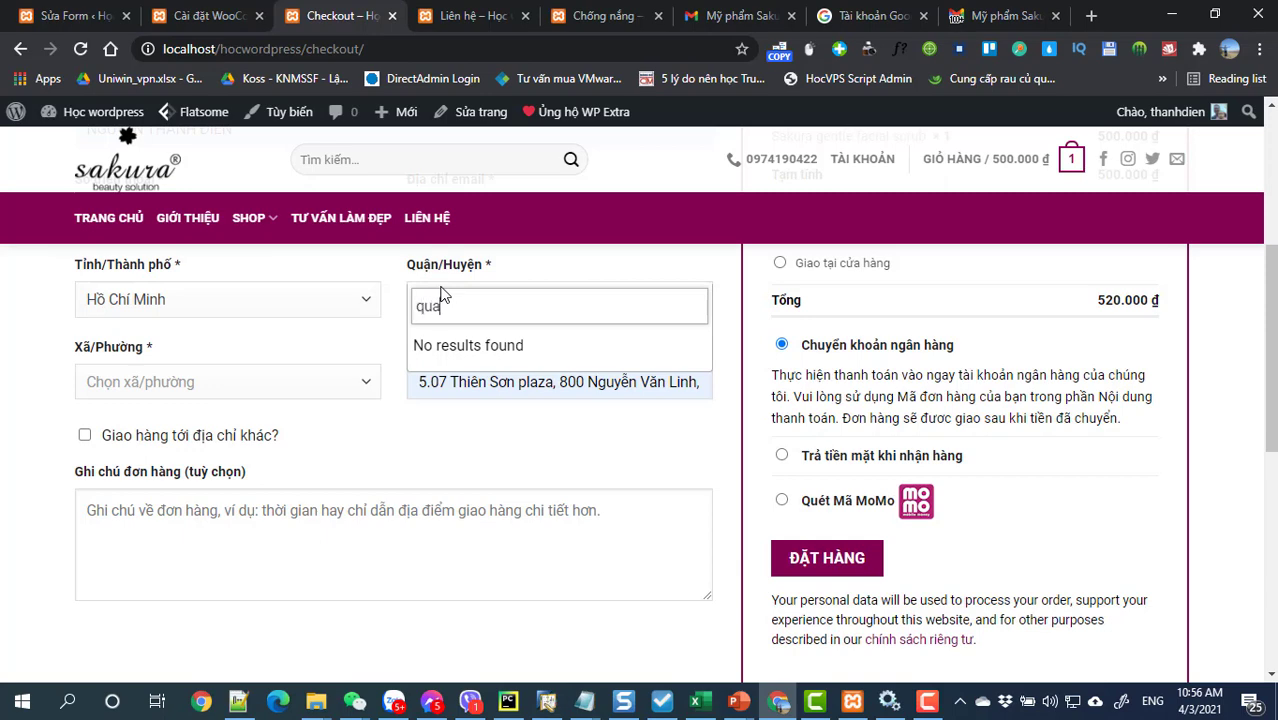
{"action": "key", "text": "Escape"}
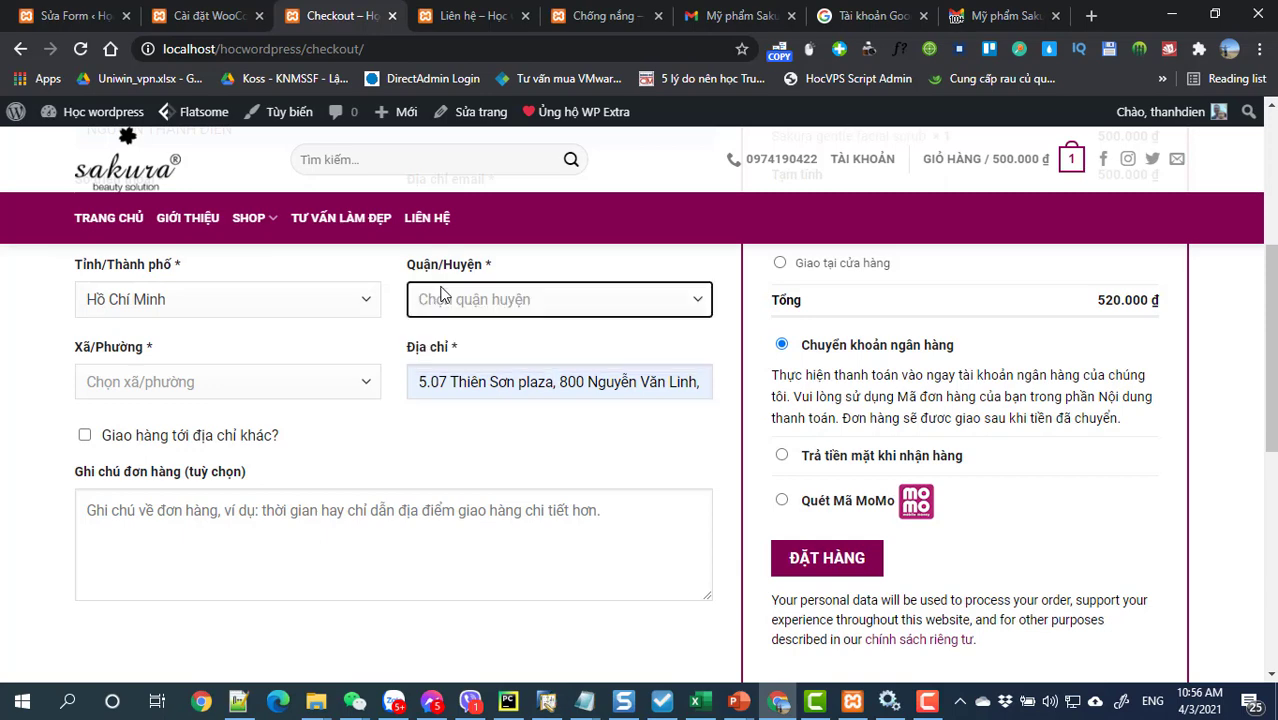
{"action": "left_click", "coordinate": [700, 303]}
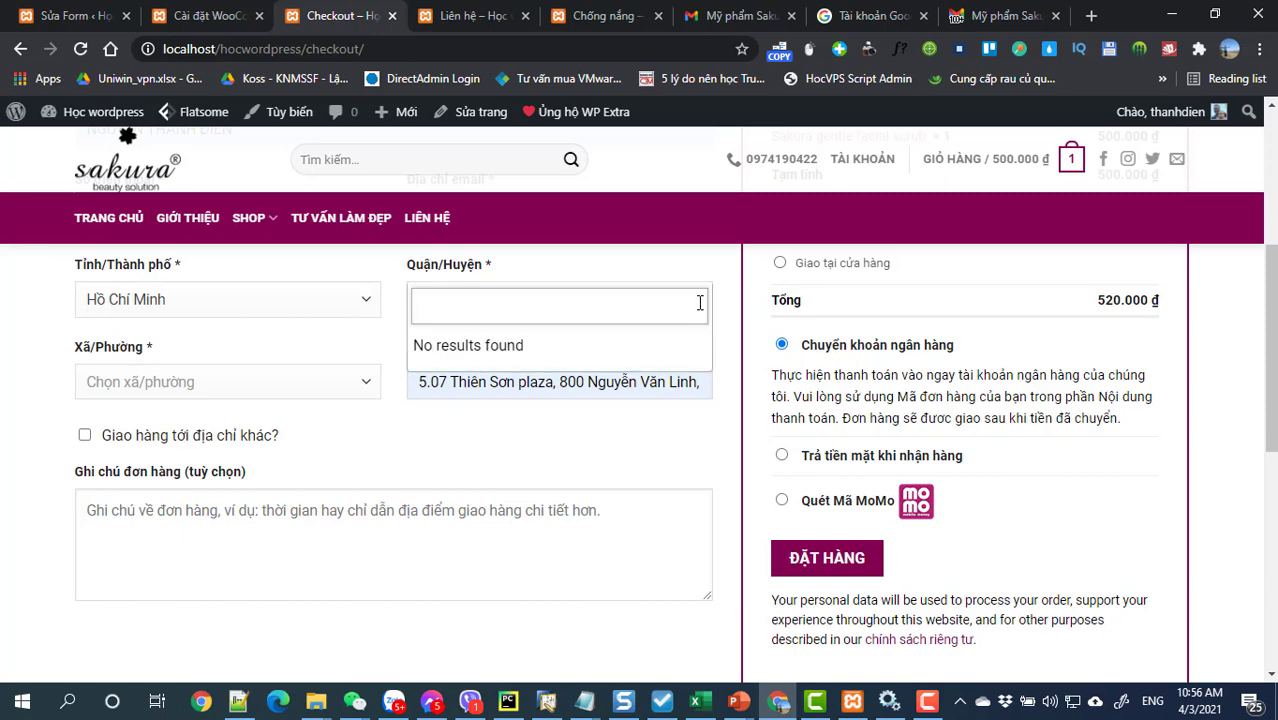
{"action": "left_click", "coordinate": [622, 455]}
{"action": "scroll", "coordinate": [622, 443], "scroll_direction": "up", "scroll_amount": 1}
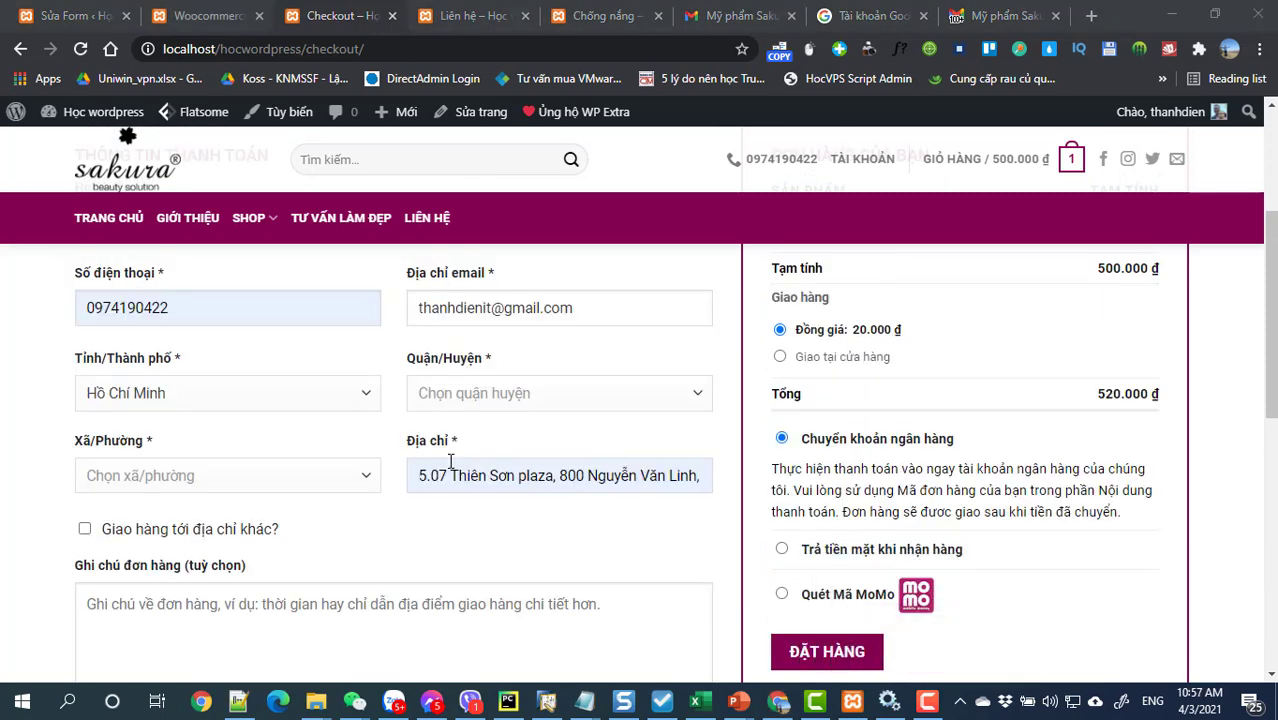
Step: Choose Hồ Chí Minh province, Quận 7 district and Phường Tân Phú ward in the address fields
{"action": "left_click", "coordinate": [232, 392]}
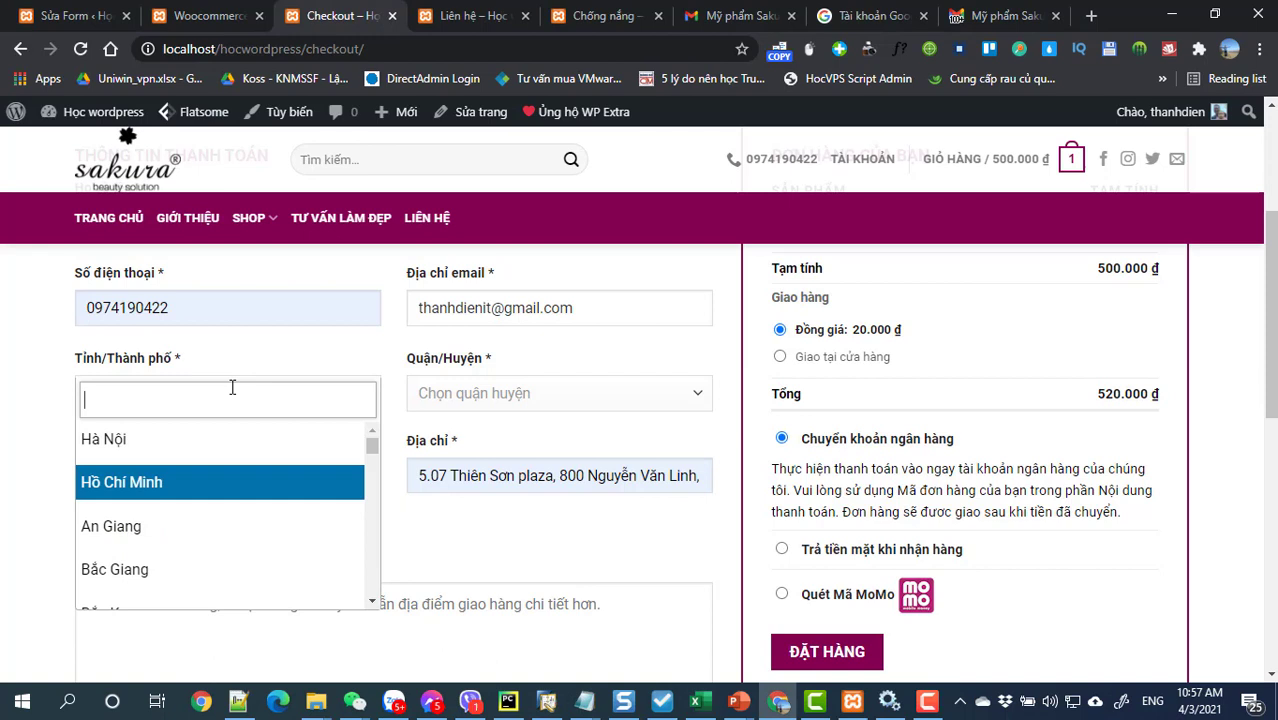
{"action": "left_click", "coordinate": [184, 488]}
{"action": "left_click", "coordinate": [534, 396]}
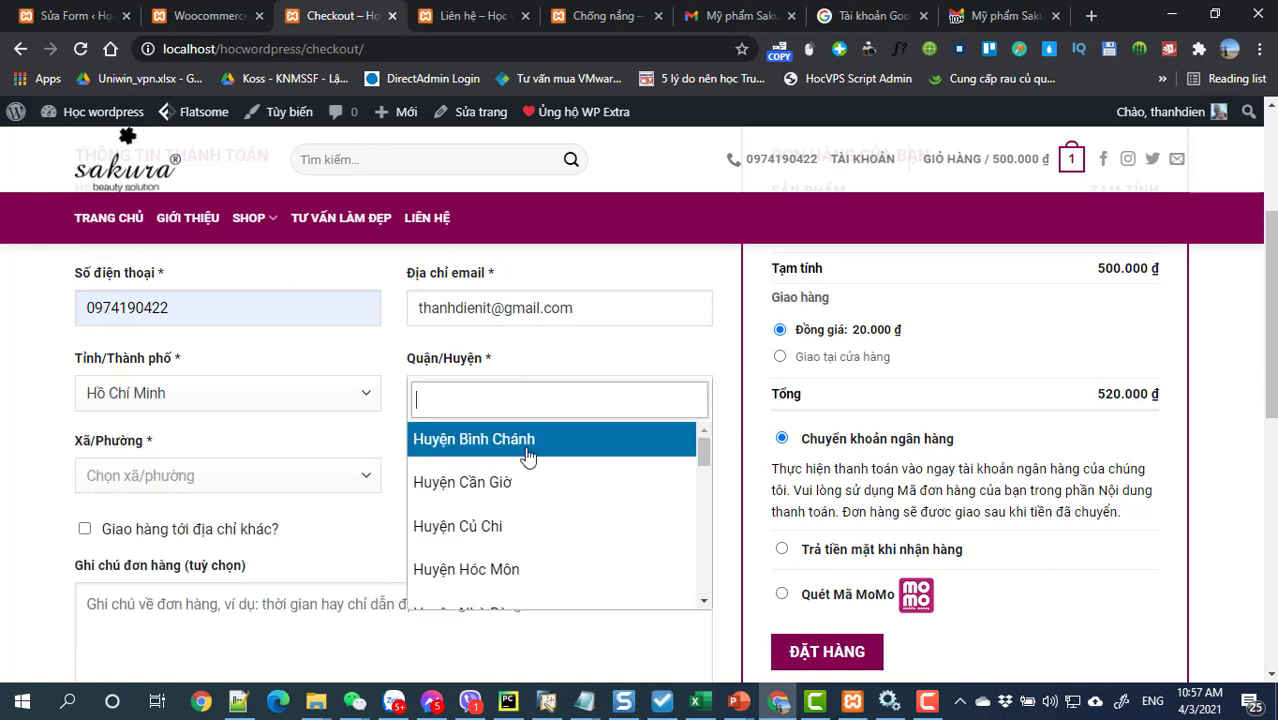
{"action": "scroll", "coordinate": [523, 470], "scroll_direction": "down", "scroll_amount": 4}
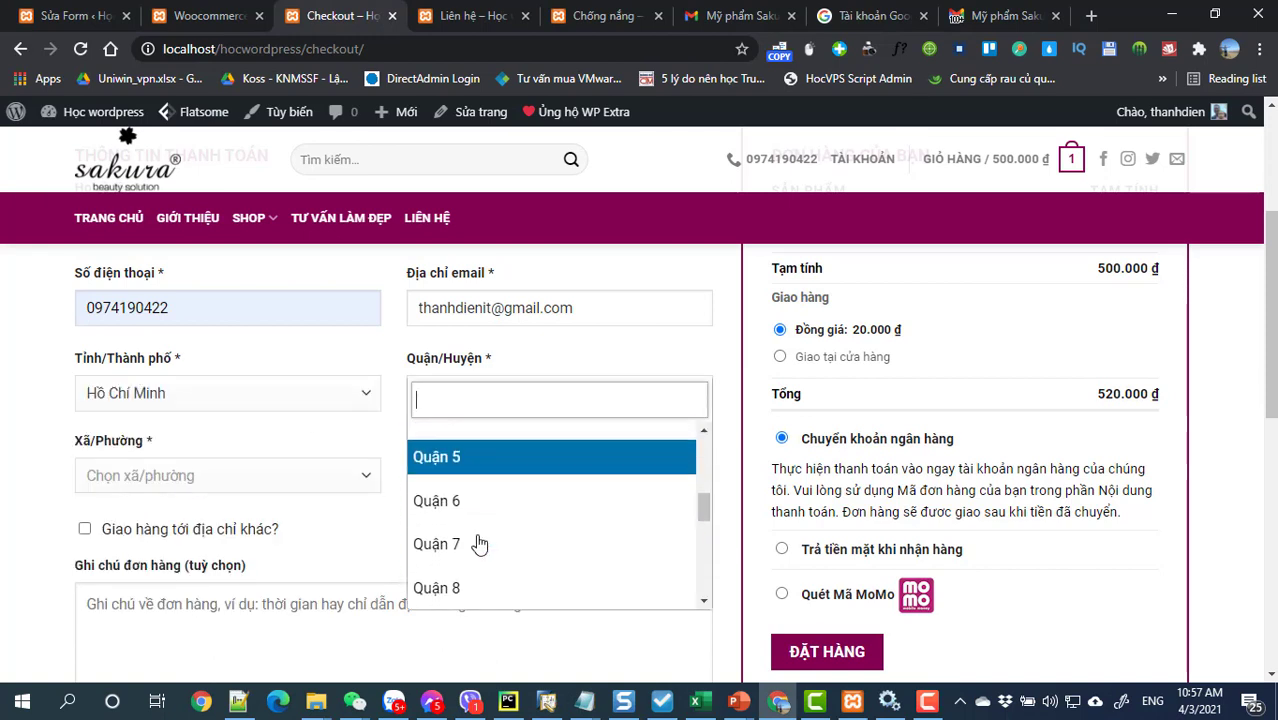
{"action": "left_click", "coordinate": [476, 544]}
{"action": "left_click", "coordinate": [228, 478]}
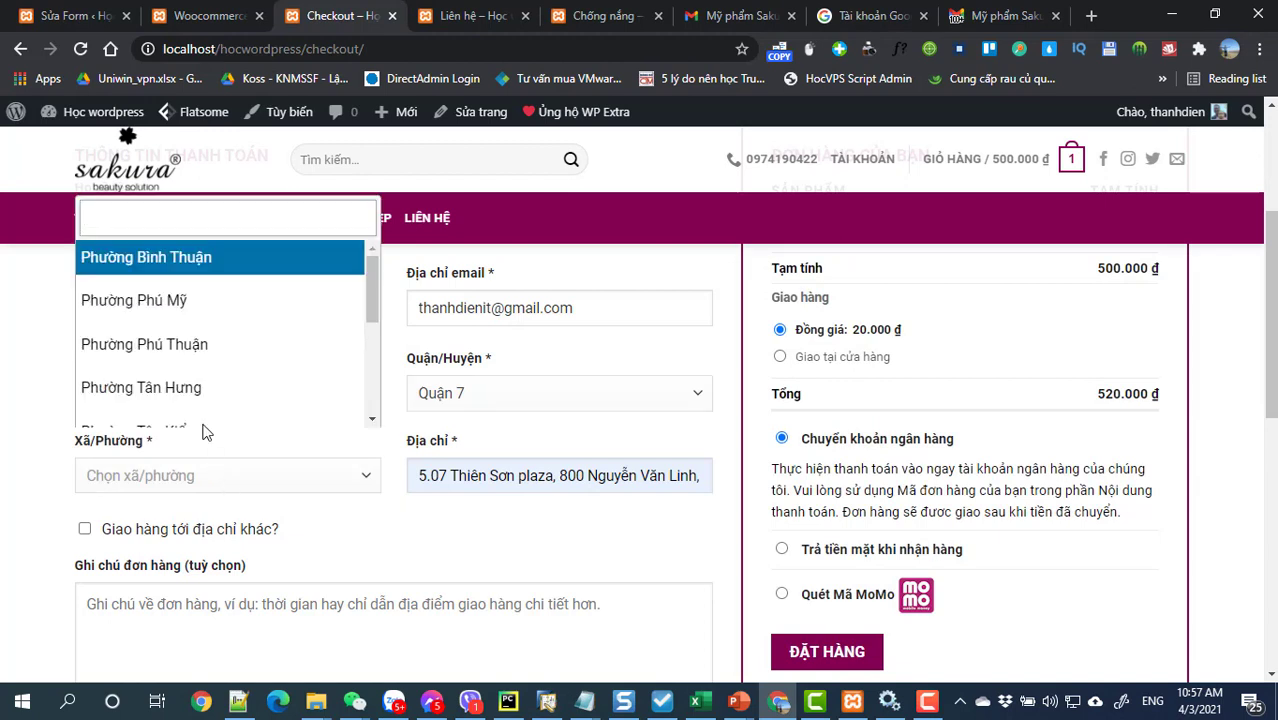
{"action": "scroll", "coordinate": [211, 360], "scroll_direction": "down", "scroll_amount": 4}
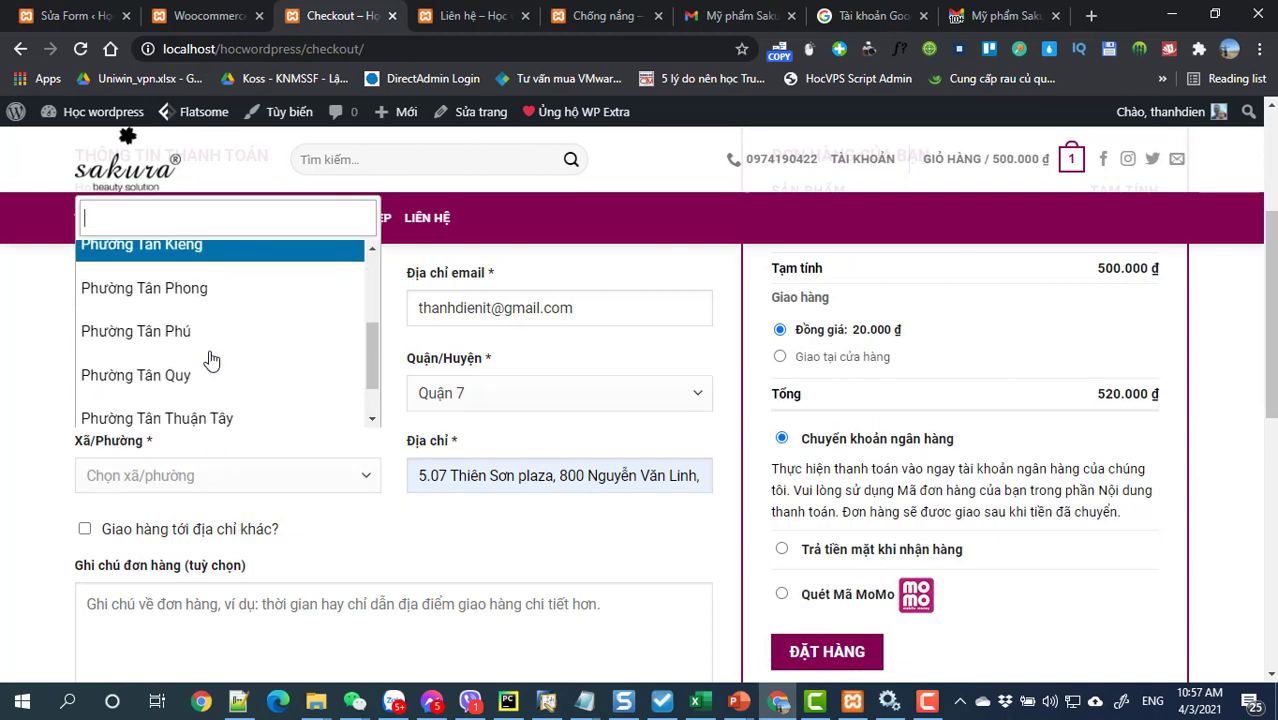
{"action": "left_click", "coordinate": [205, 333]}
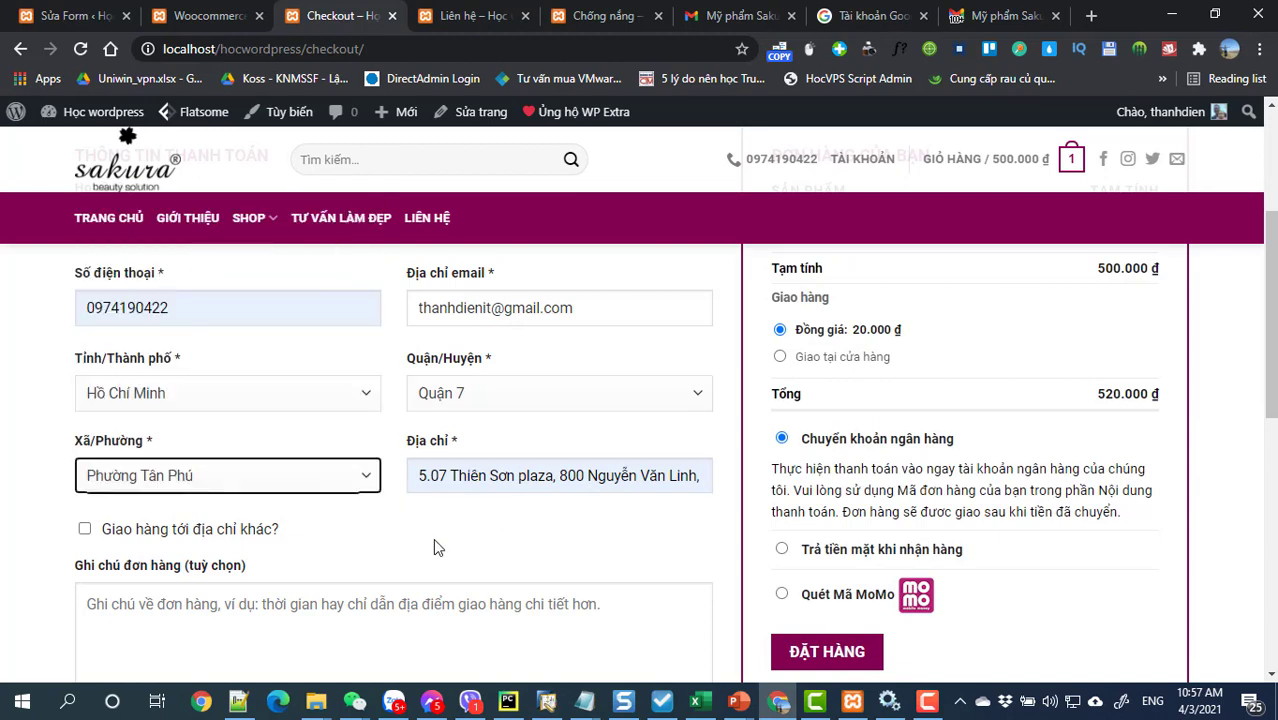
Step: Leave the order notes empty, review the form, and submit the 520.000 ₫ order with ĐẶT HÀNG
{"action": "scroll", "coordinate": [274, 542], "scroll_direction": "down", "scroll_amount": 2}
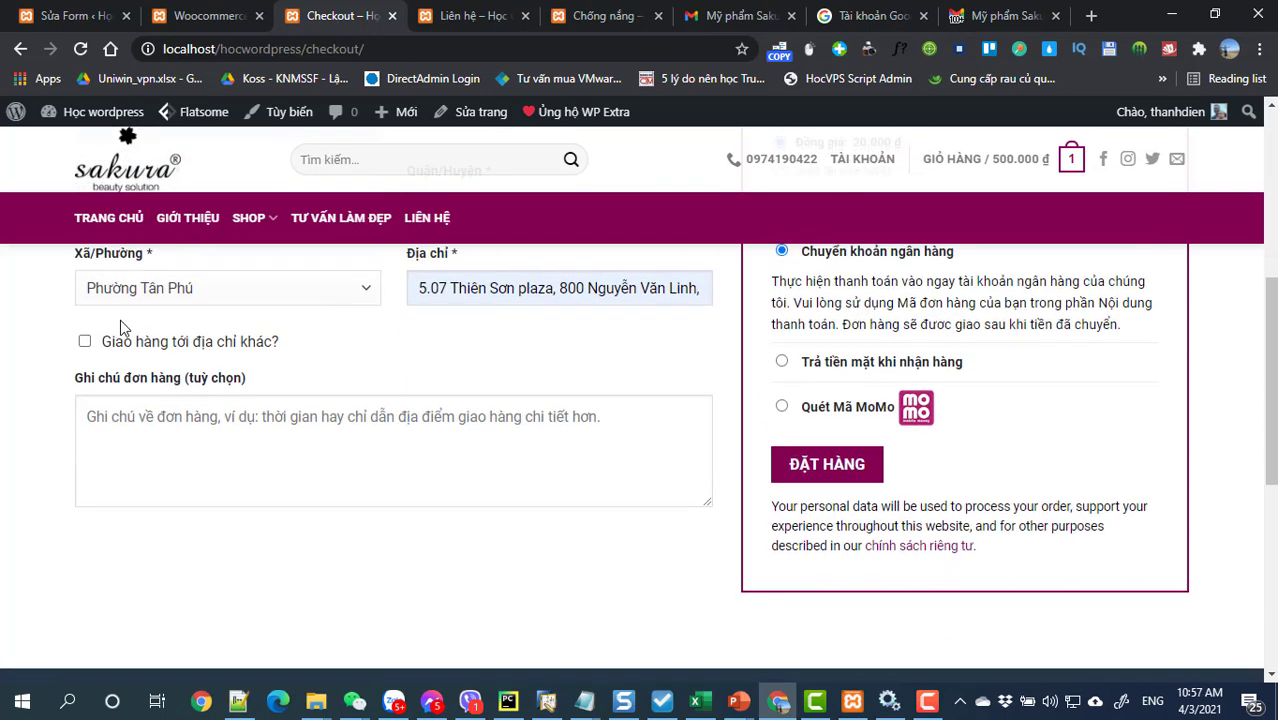
{"action": "left_click", "coordinate": [261, 414]}
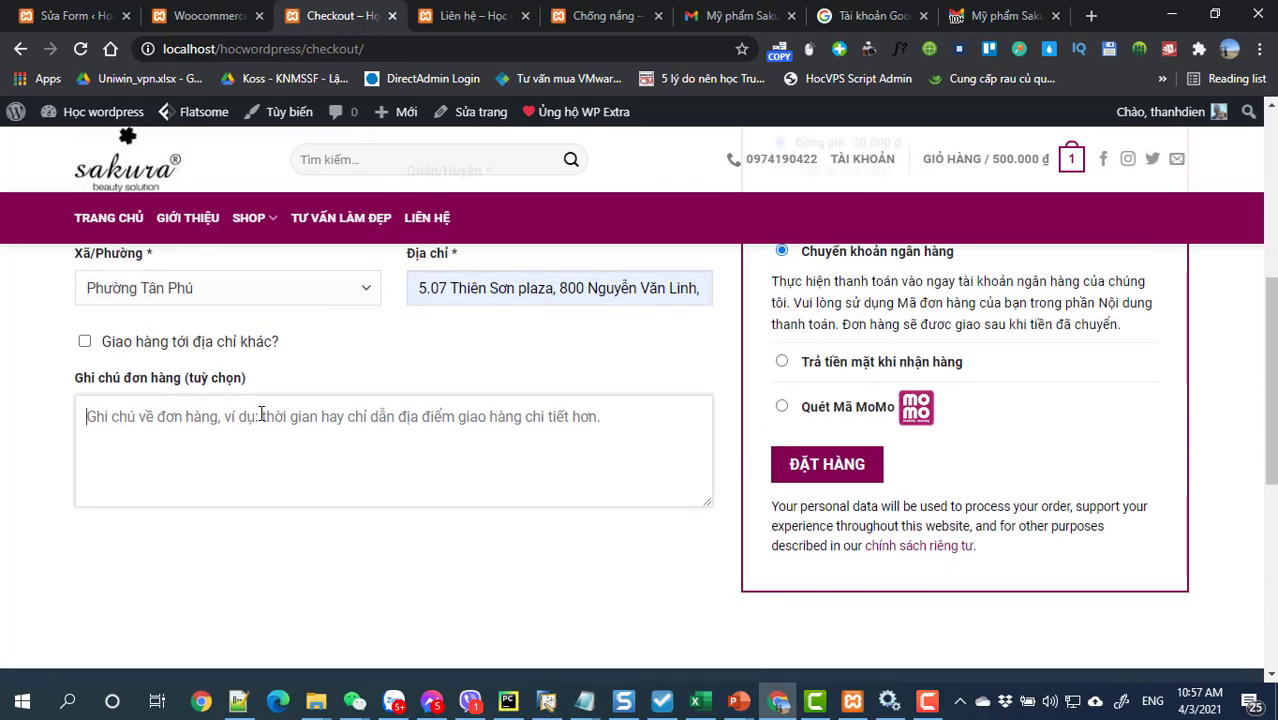
{"action": "scroll", "coordinate": [993, 400], "scroll_direction": "up", "scroll_amount": 2}
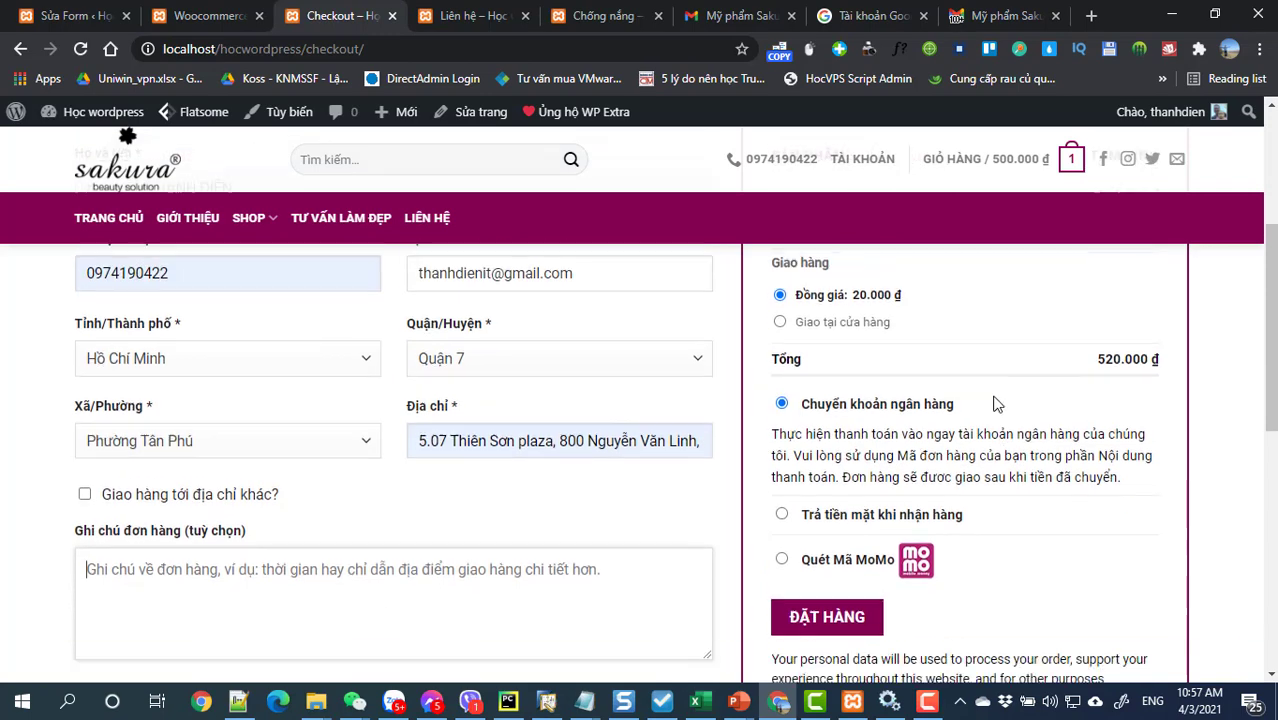
{"action": "scroll", "coordinate": [989, 396], "scroll_direction": "up", "scroll_amount": 1}
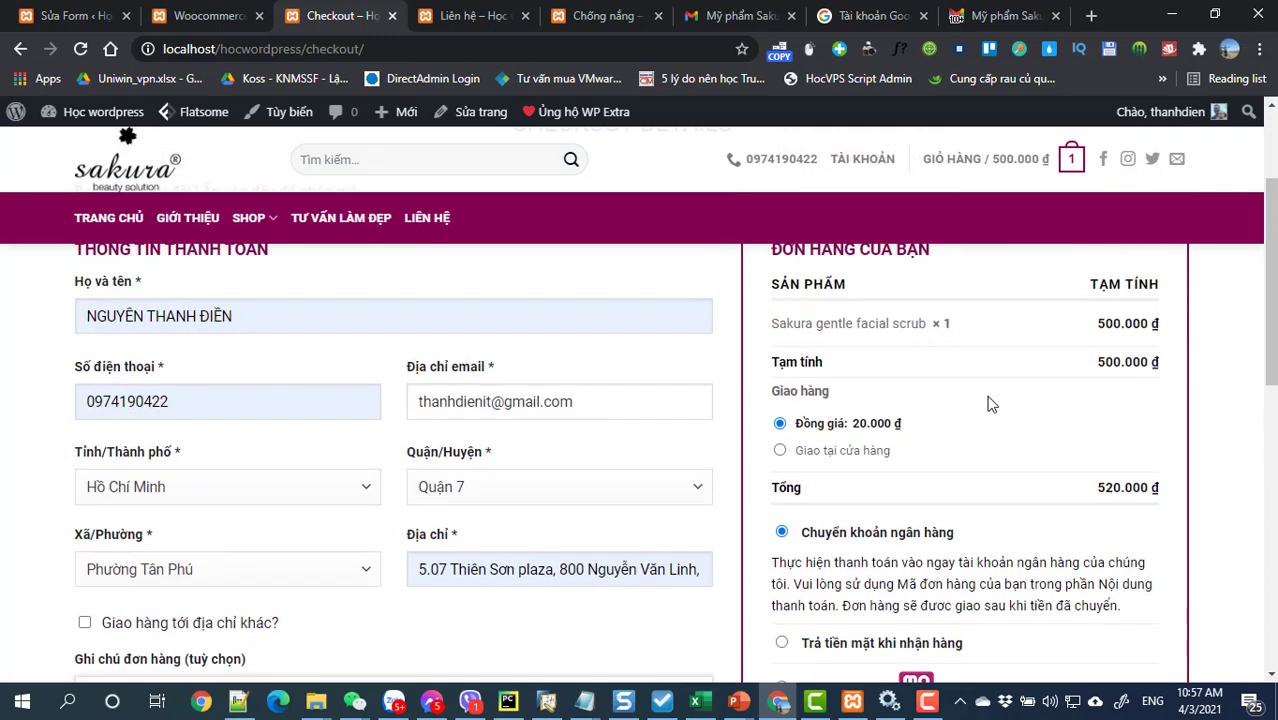
{"action": "scroll", "coordinate": [880, 430], "scroll_direction": "down", "scroll_amount": 3}
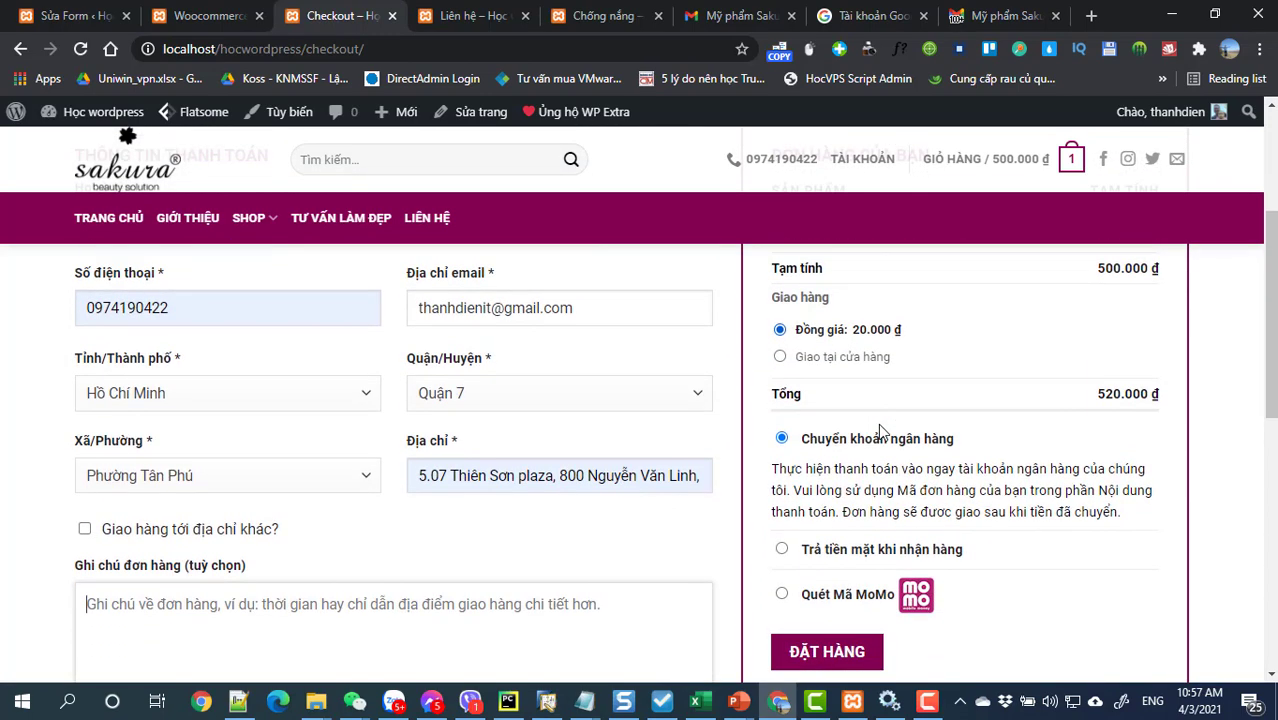
{"action": "scroll", "coordinate": [880, 430], "scroll_direction": "up", "scroll_amount": 3}
{"action": "scroll", "coordinate": [880, 430], "scroll_direction": "down", "scroll_amount": 1}
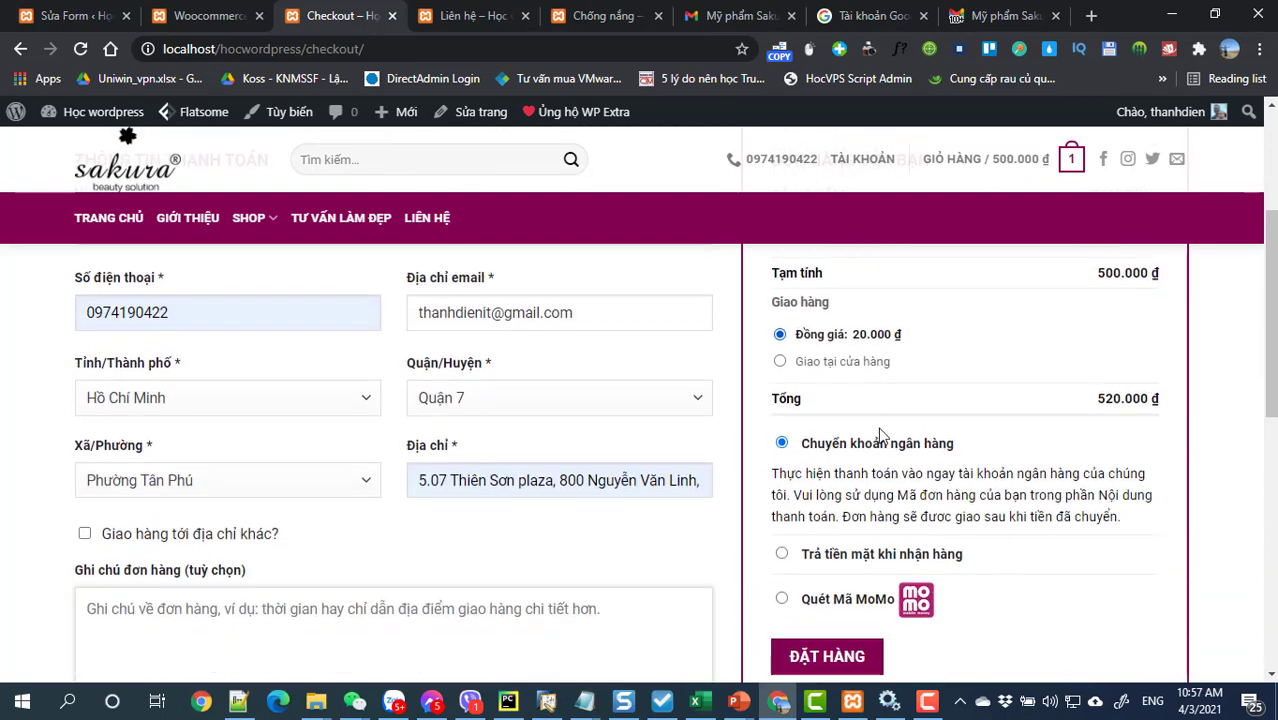
{"action": "left_click", "coordinate": [843, 653]}
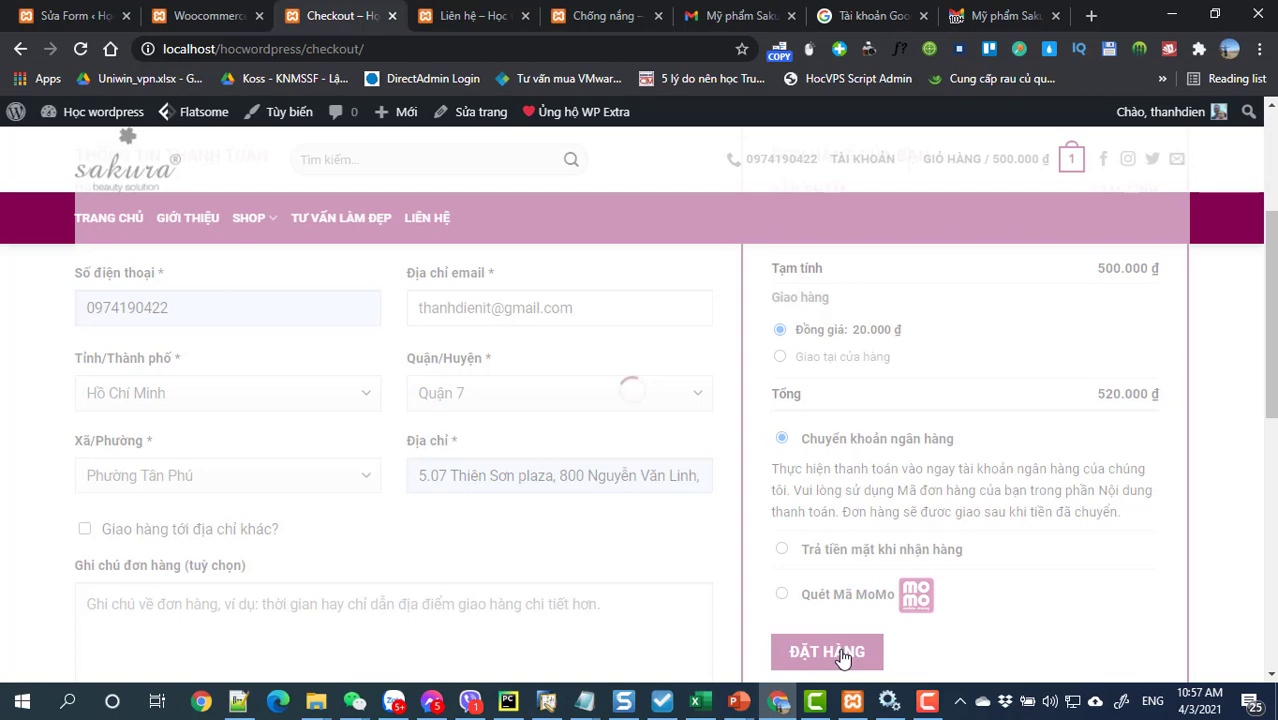
Step: Confirm the submission, review the 520.000 ₫ bank-transfer order-complete page and select the order number
{"action": "left_click", "coordinate": [843, 653]}
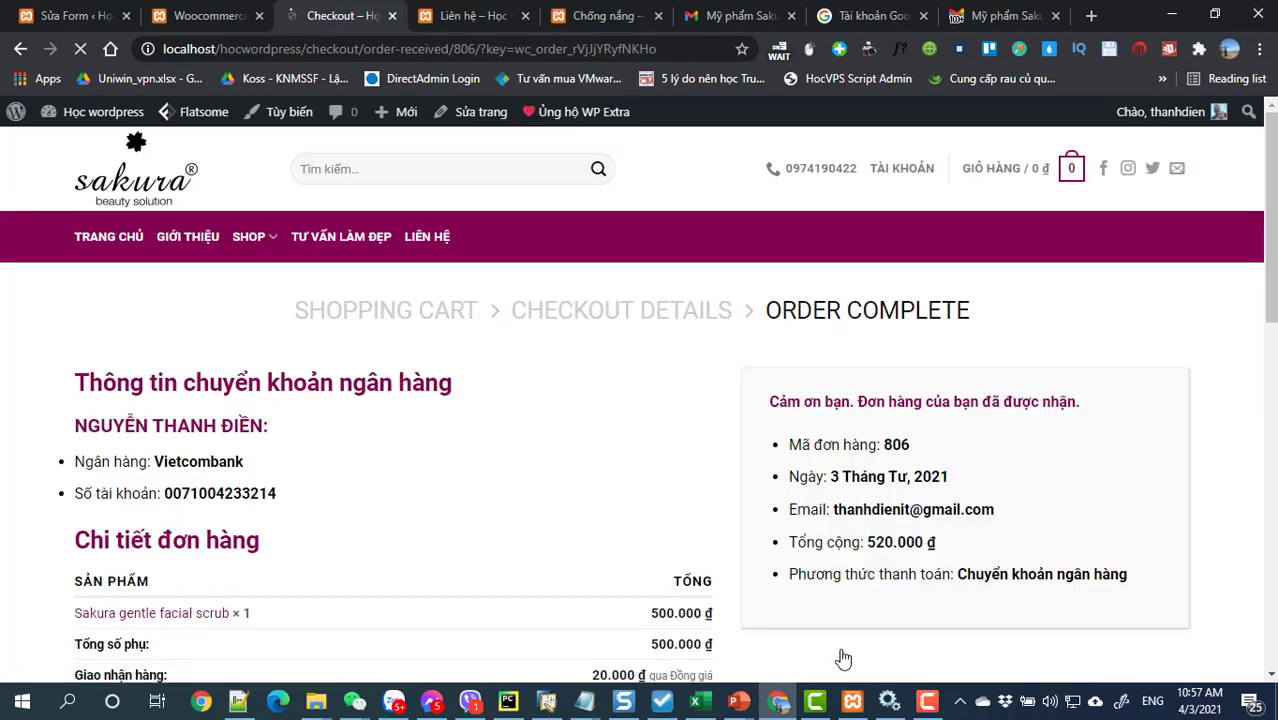
{"action": "scroll", "coordinate": [740, 625], "scroll_direction": "down", "scroll_amount": 3}
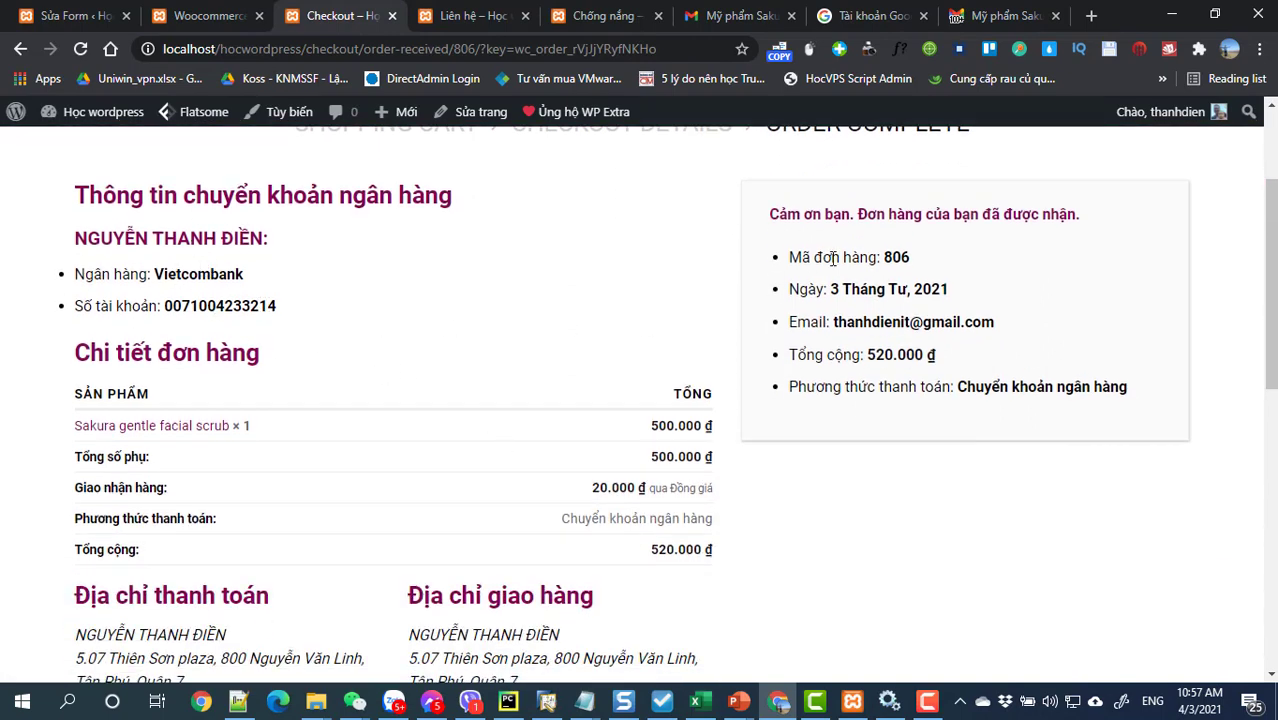
{"action": "left_click_drag", "start_coordinate": [889, 260], "coordinate": [916, 261]}
{"action": "scroll", "coordinate": [602, 424], "scroll_direction": "down", "scroll_amount": 2}
{"action": "scroll", "coordinate": [602, 424], "scroll_direction": "up", "scroll_amount": 4}
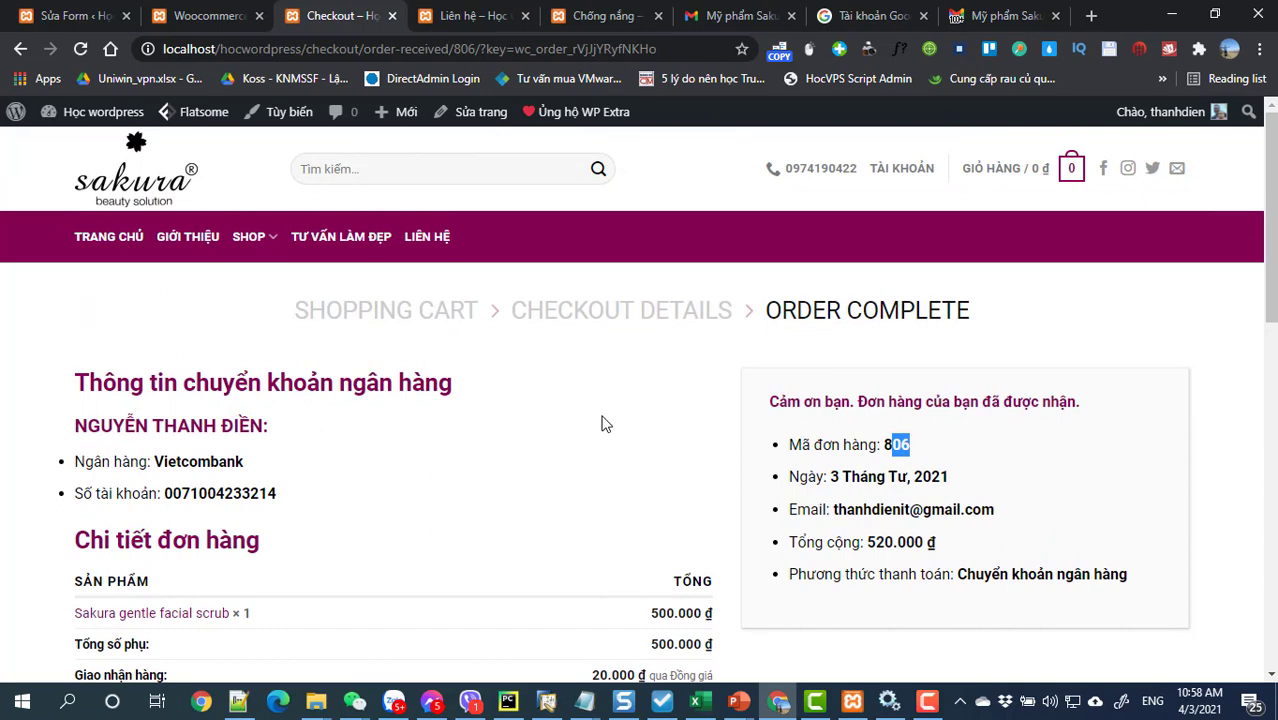
{"action": "left_click", "coordinate": [730, 12]}
Step: Open the 'Đơn hàng tại Học wordpress đã được đặt!' email from the inbox and review its Vietcombank details
{"action": "left_click", "coordinate": [978, 12]}
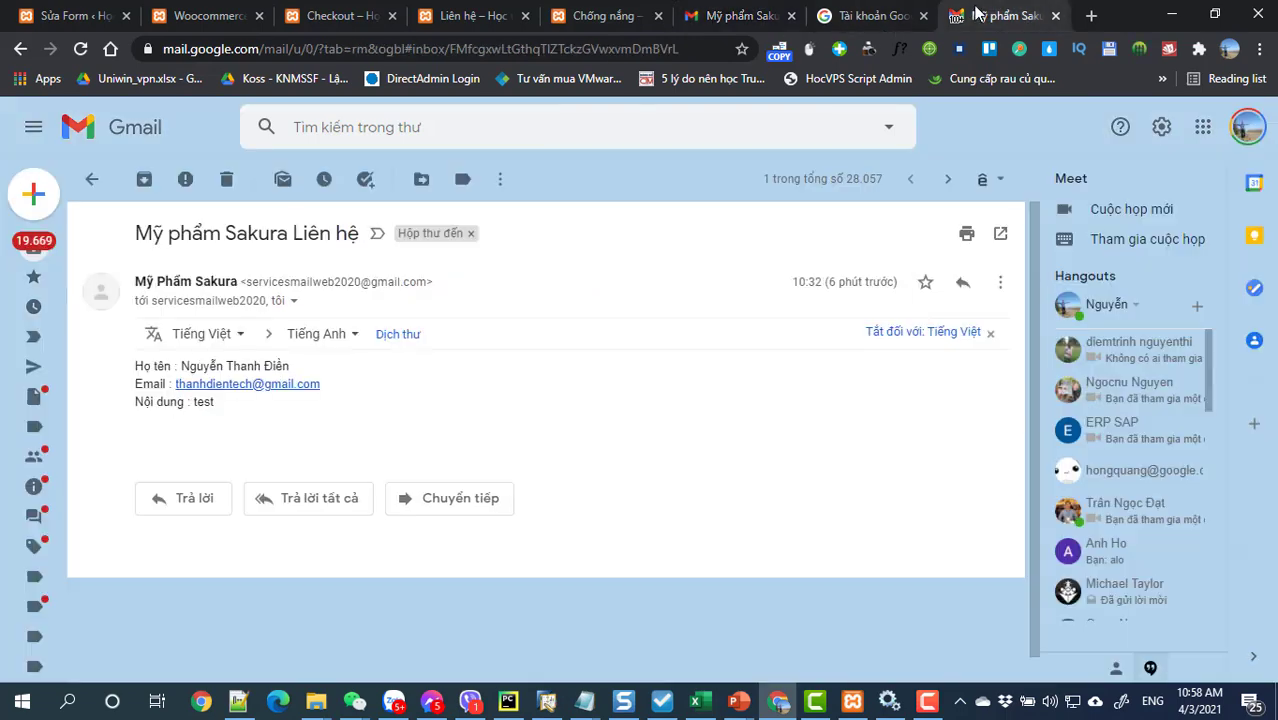
{"action": "mouse_move", "coordinate": [60, 272]}
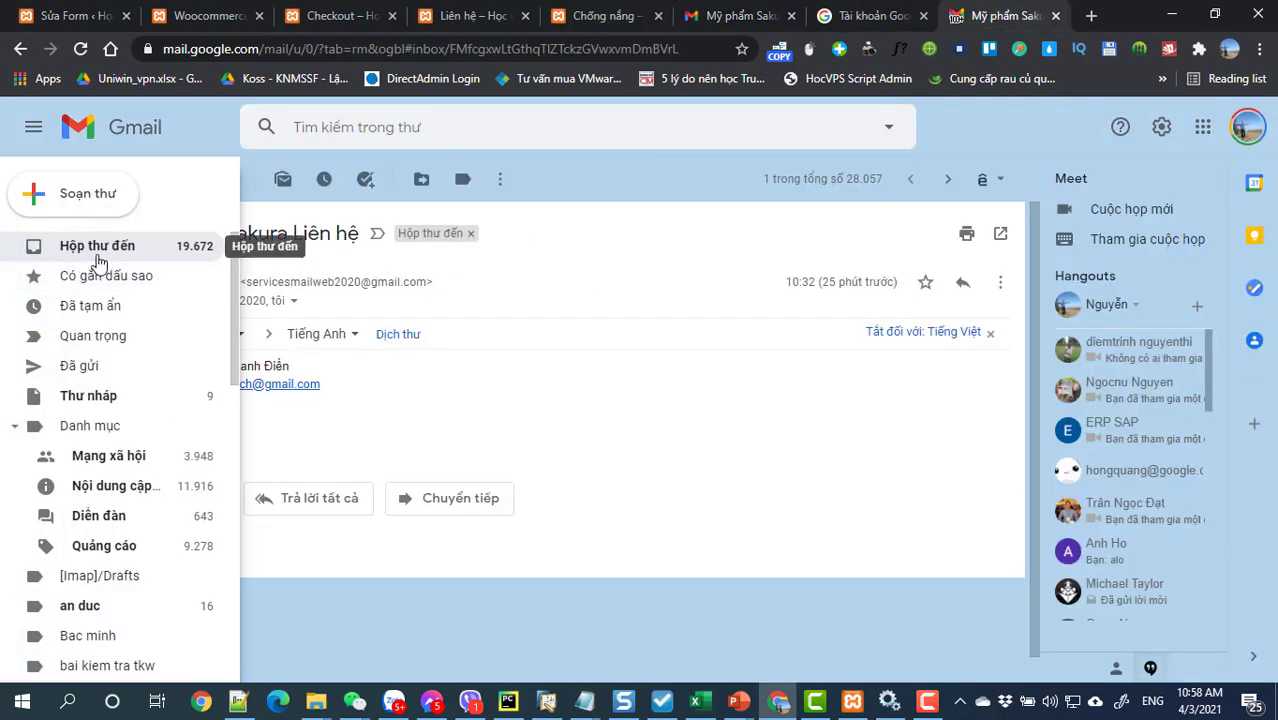
{"action": "left_click", "coordinate": [101, 250]}
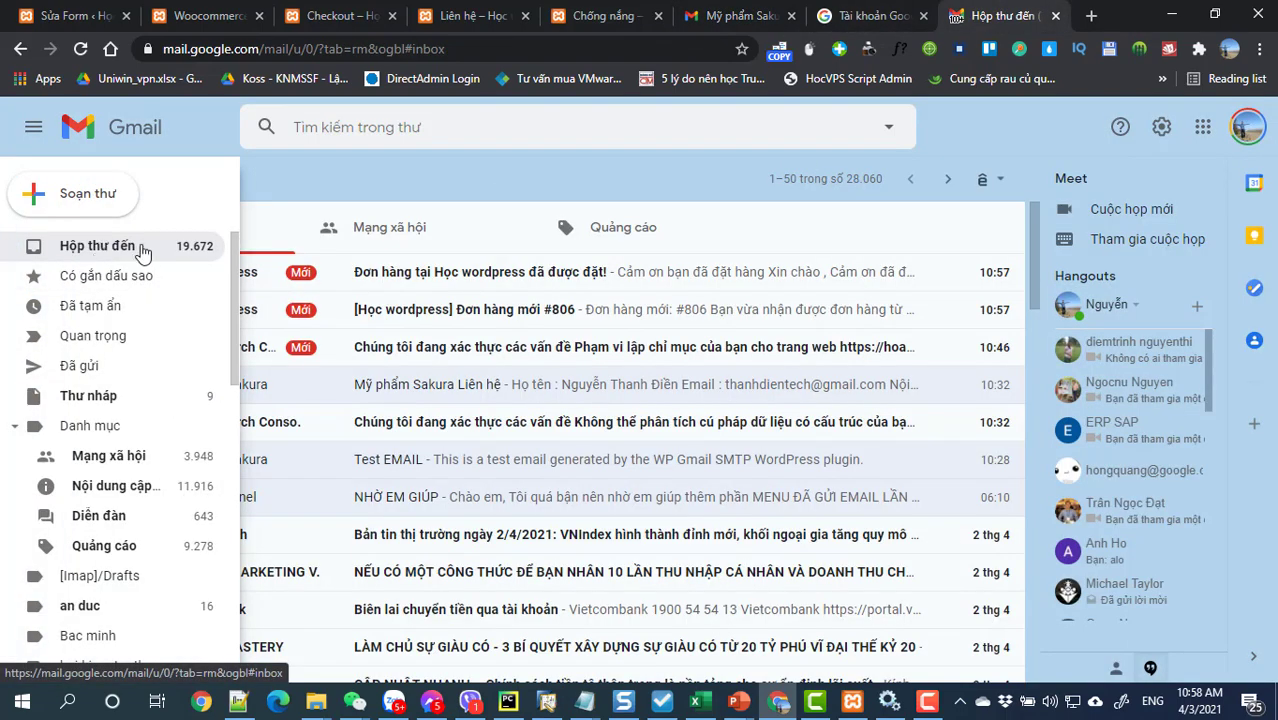
{"action": "left_click", "coordinate": [455, 274]}
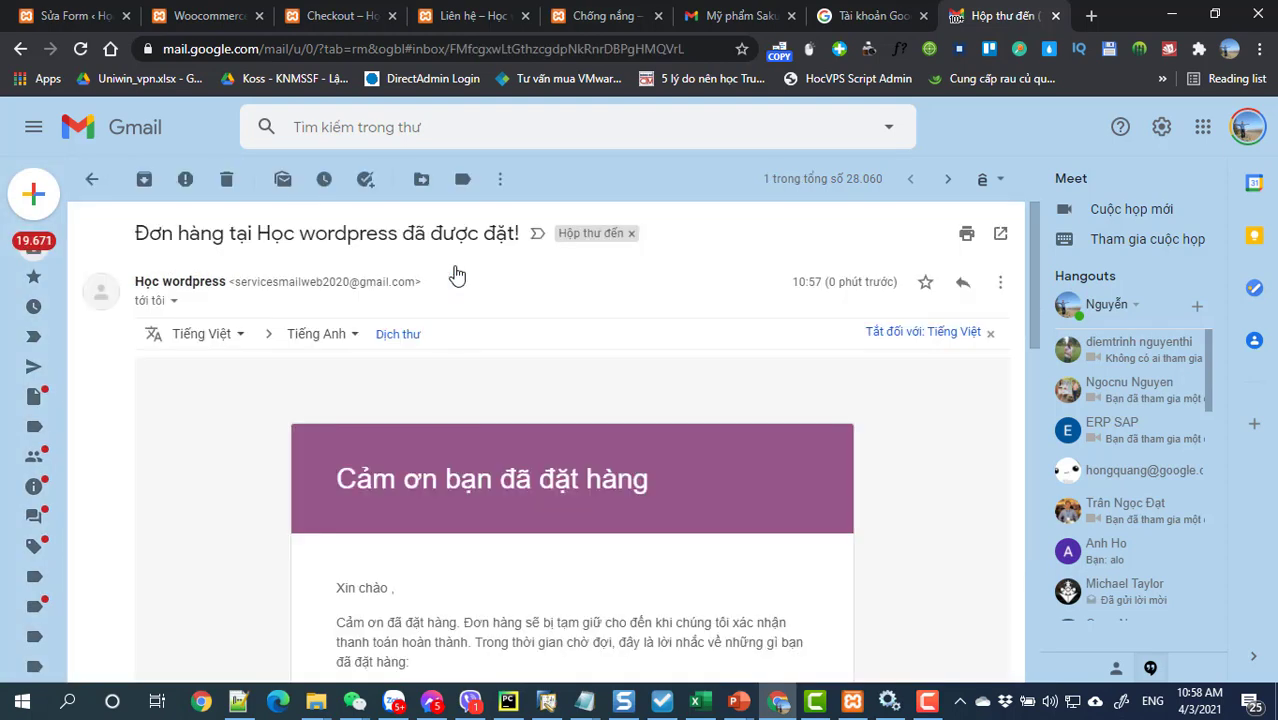
{"action": "scroll", "coordinate": [485, 420], "scroll_direction": "down", "scroll_amount": 5}
{"action": "scroll", "coordinate": [485, 418], "scroll_direction": "down", "scroll_amount": 4}
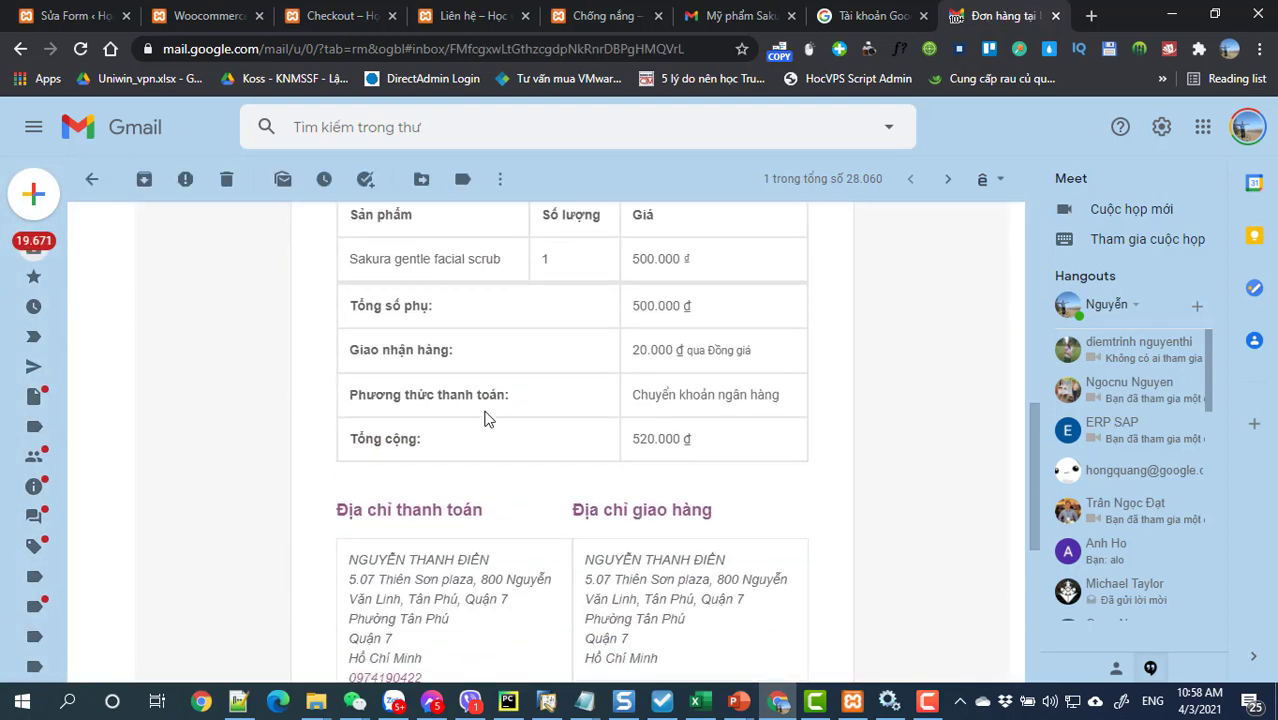
{"action": "scroll", "coordinate": [486, 413], "scroll_direction": "up", "scroll_amount": 3}
{"action": "scroll", "coordinate": [486, 411], "scroll_direction": "up", "scroll_amount": 4}
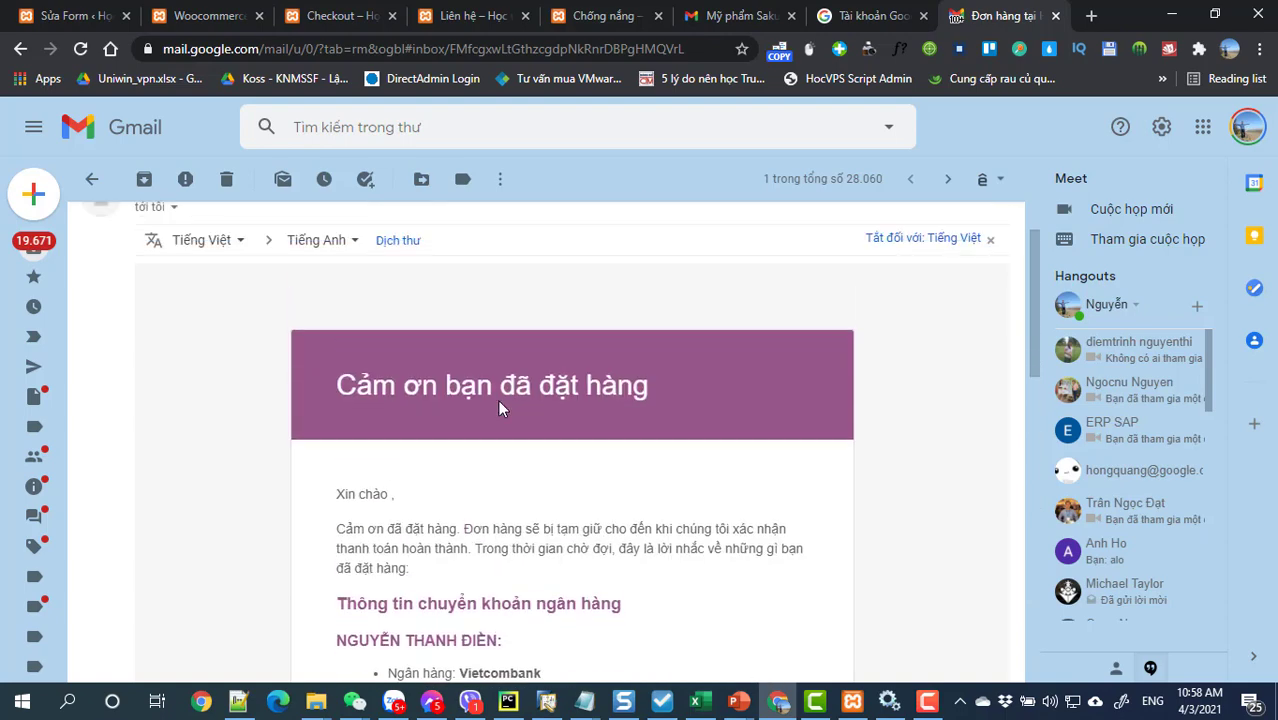
{"action": "scroll", "coordinate": [505, 430], "scroll_direction": "down", "scroll_amount": 7}
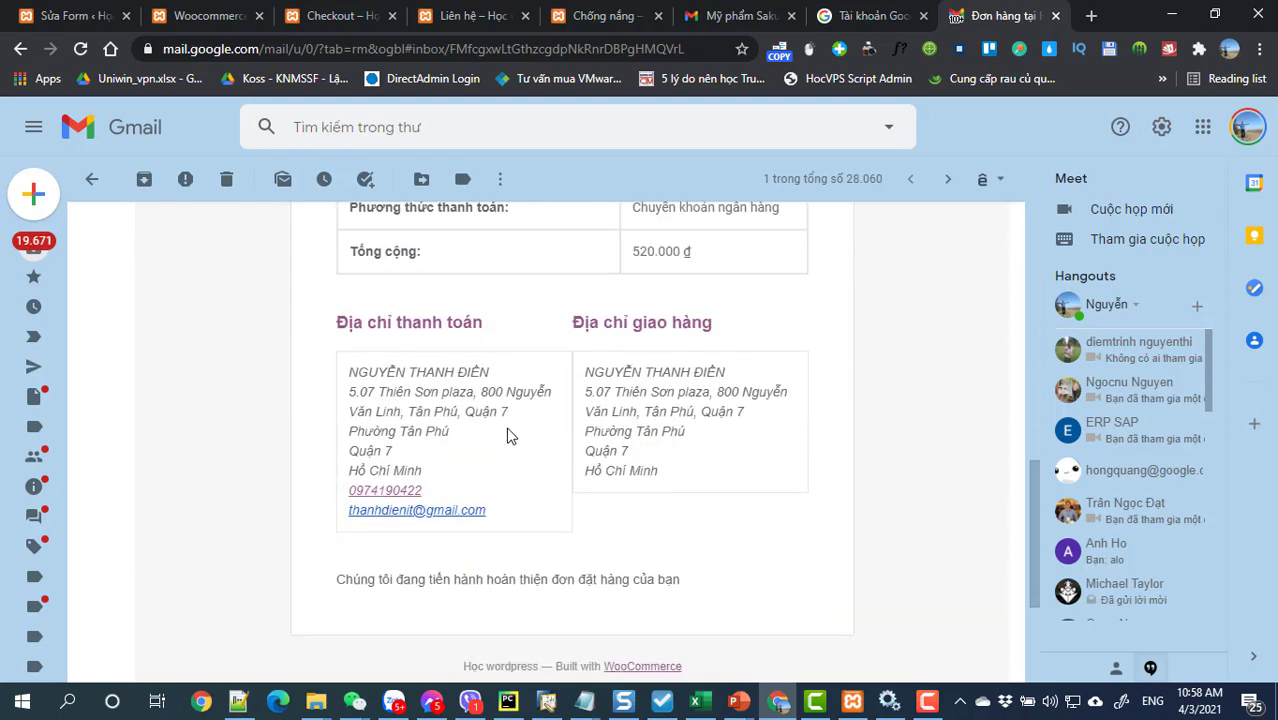
{"action": "scroll", "coordinate": [507, 435], "scroll_direction": "up", "scroll_amount": 6}
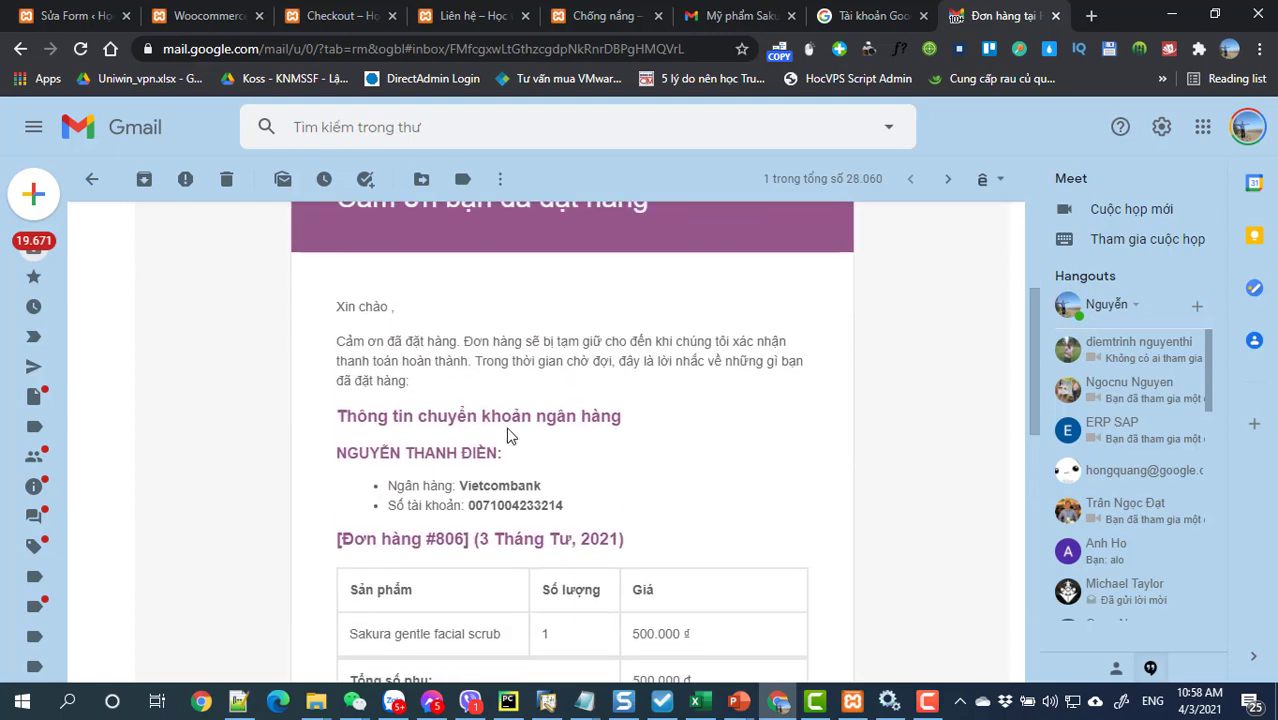